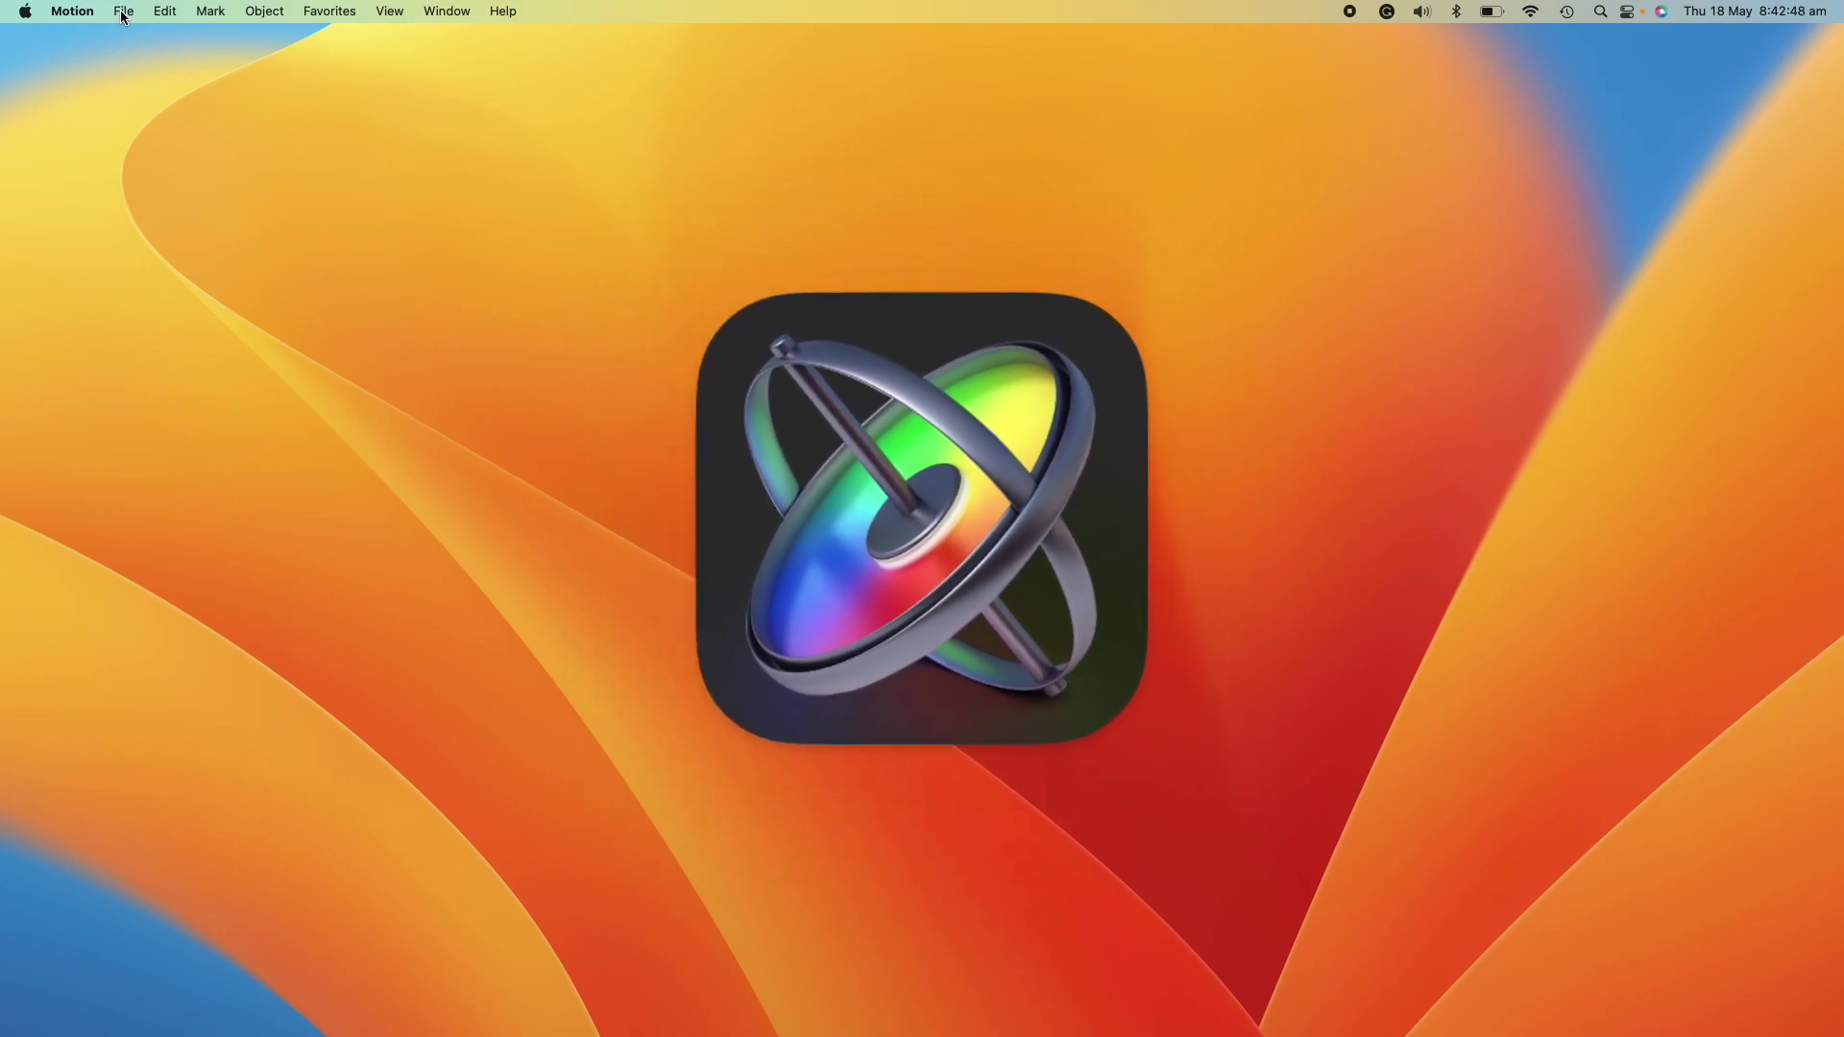
- Choose File > New from Project Browser in Motion
left_click(123, 11)
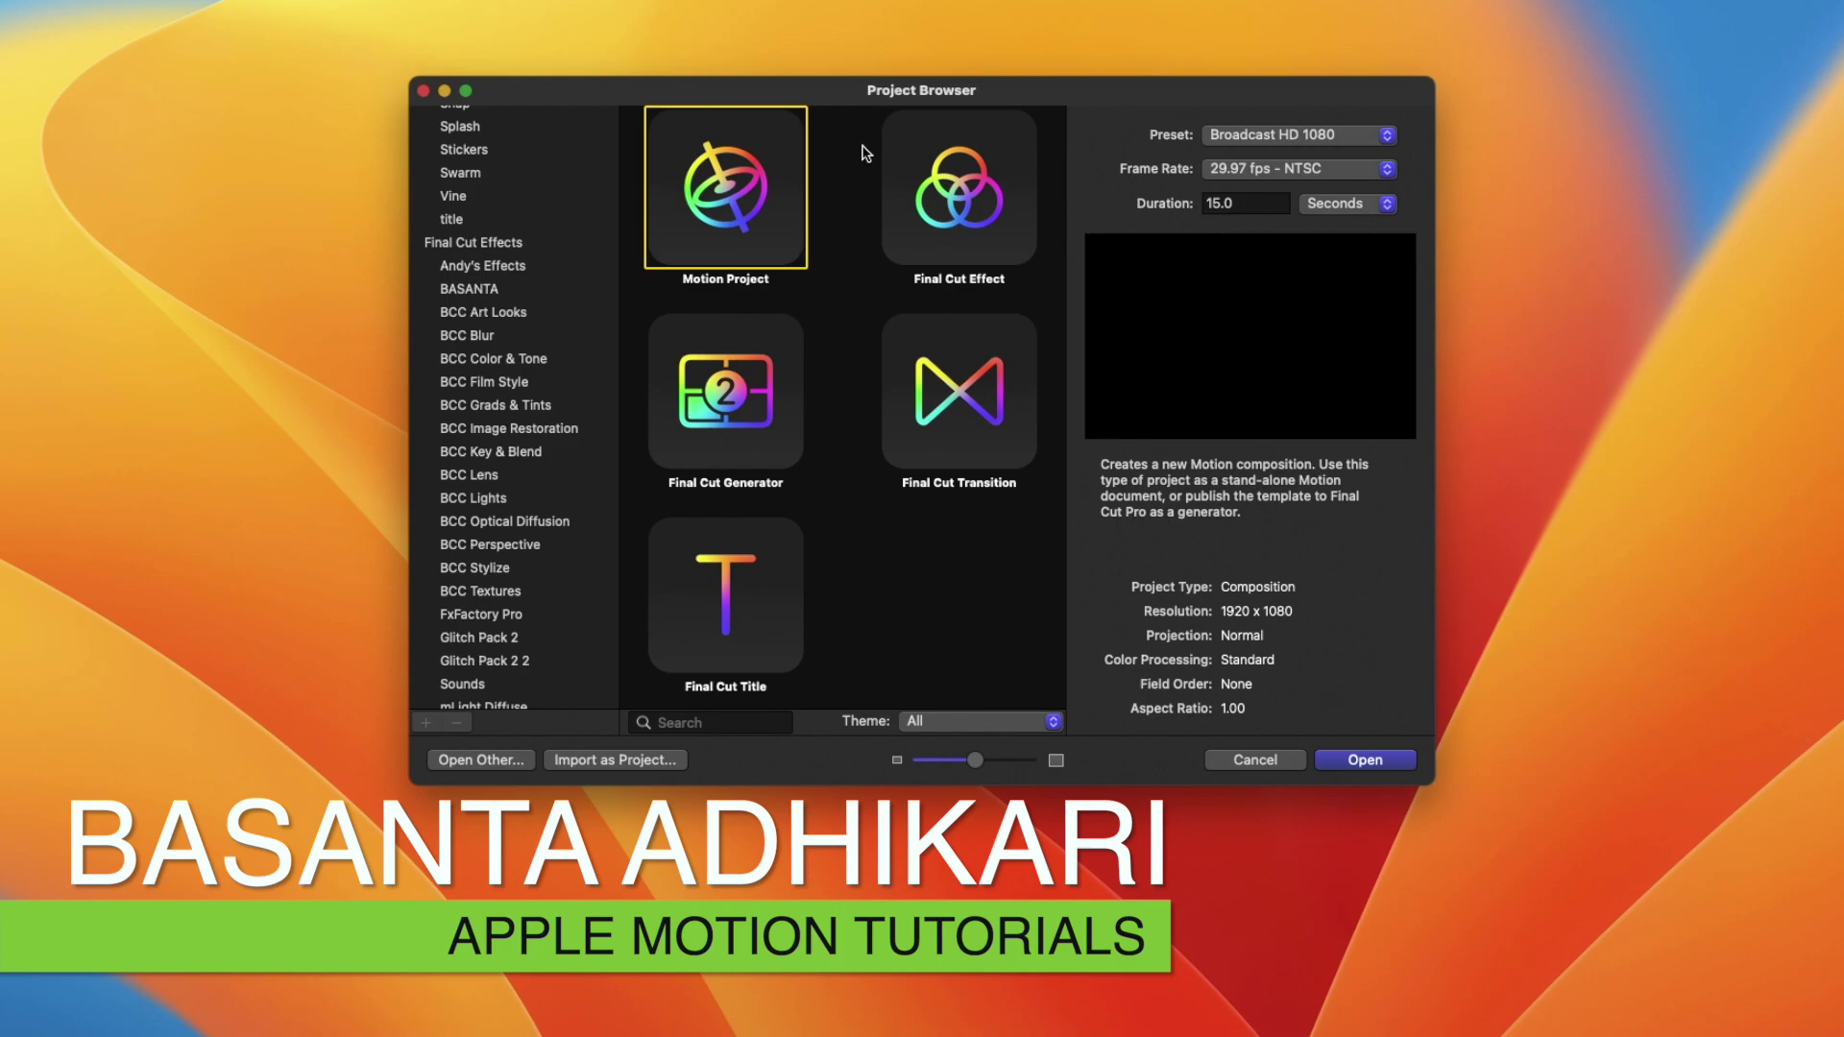
- Create a Final Cut Title project at Broadcast HD 1080 with a 60 fps frame rate
left_click(748, 613)
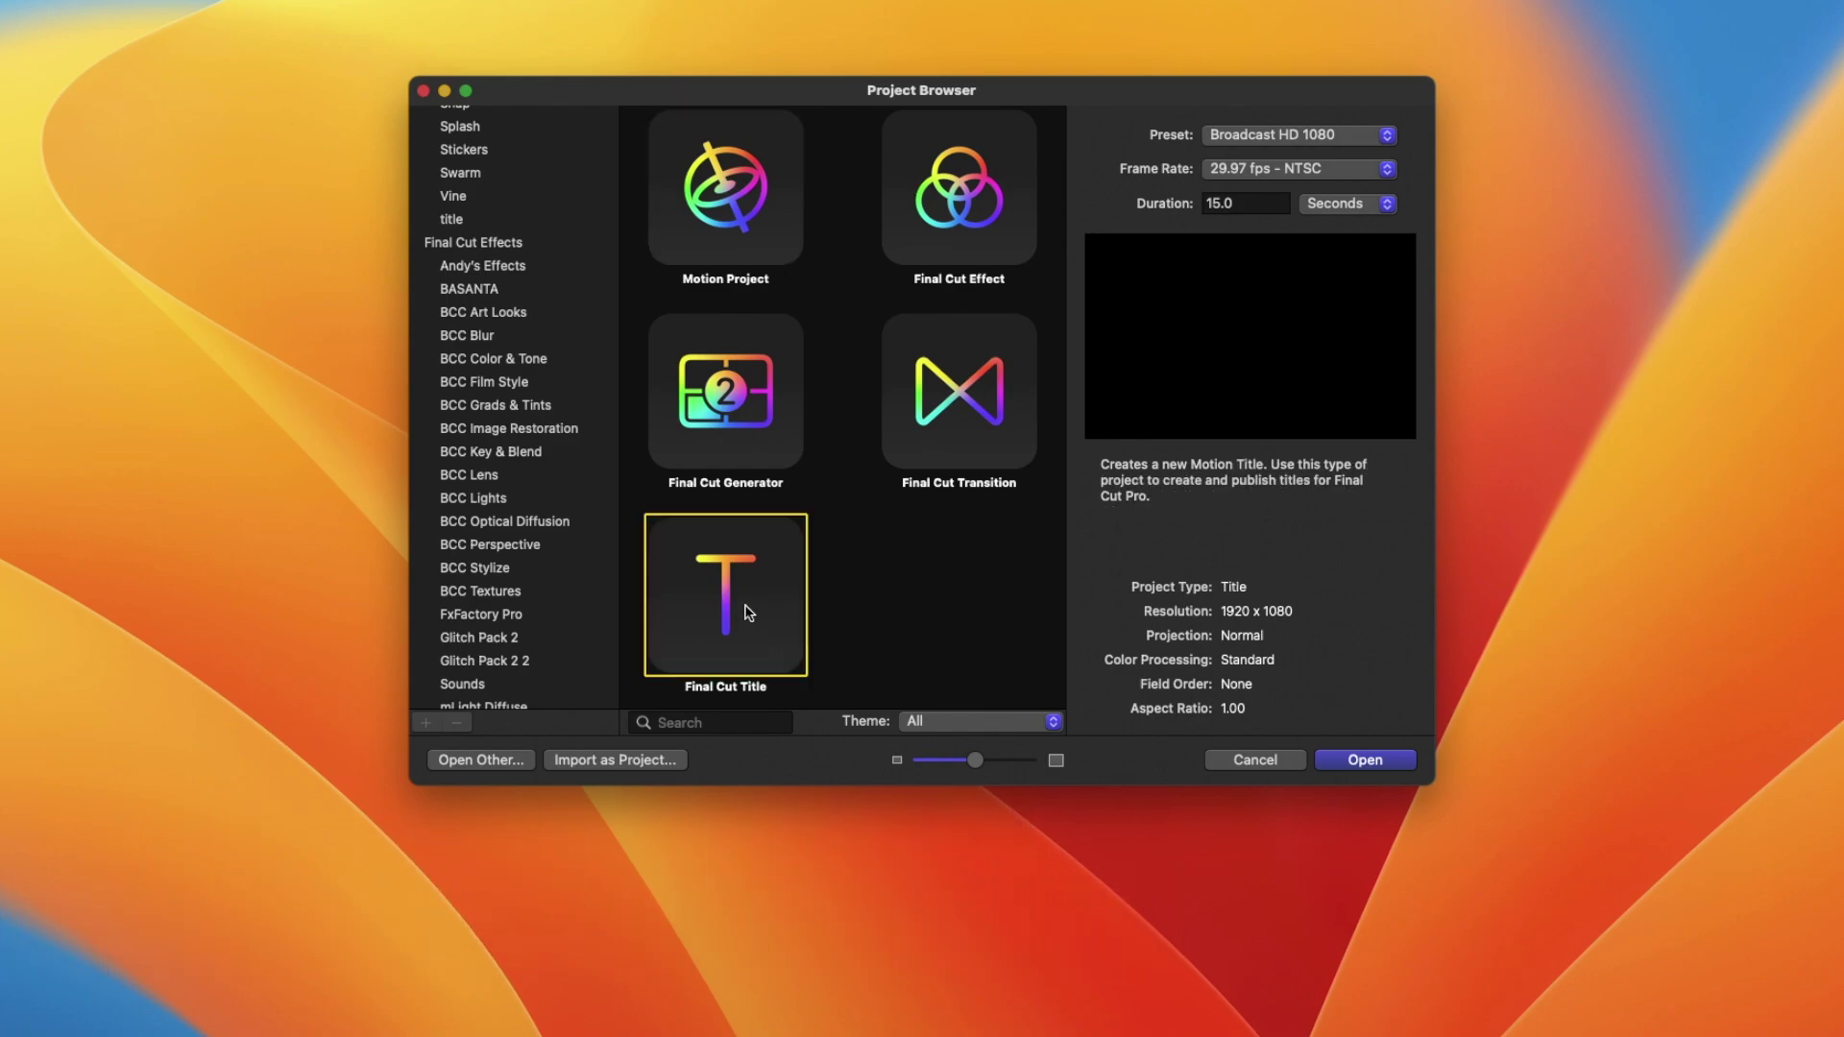
left_click(1306, 170)
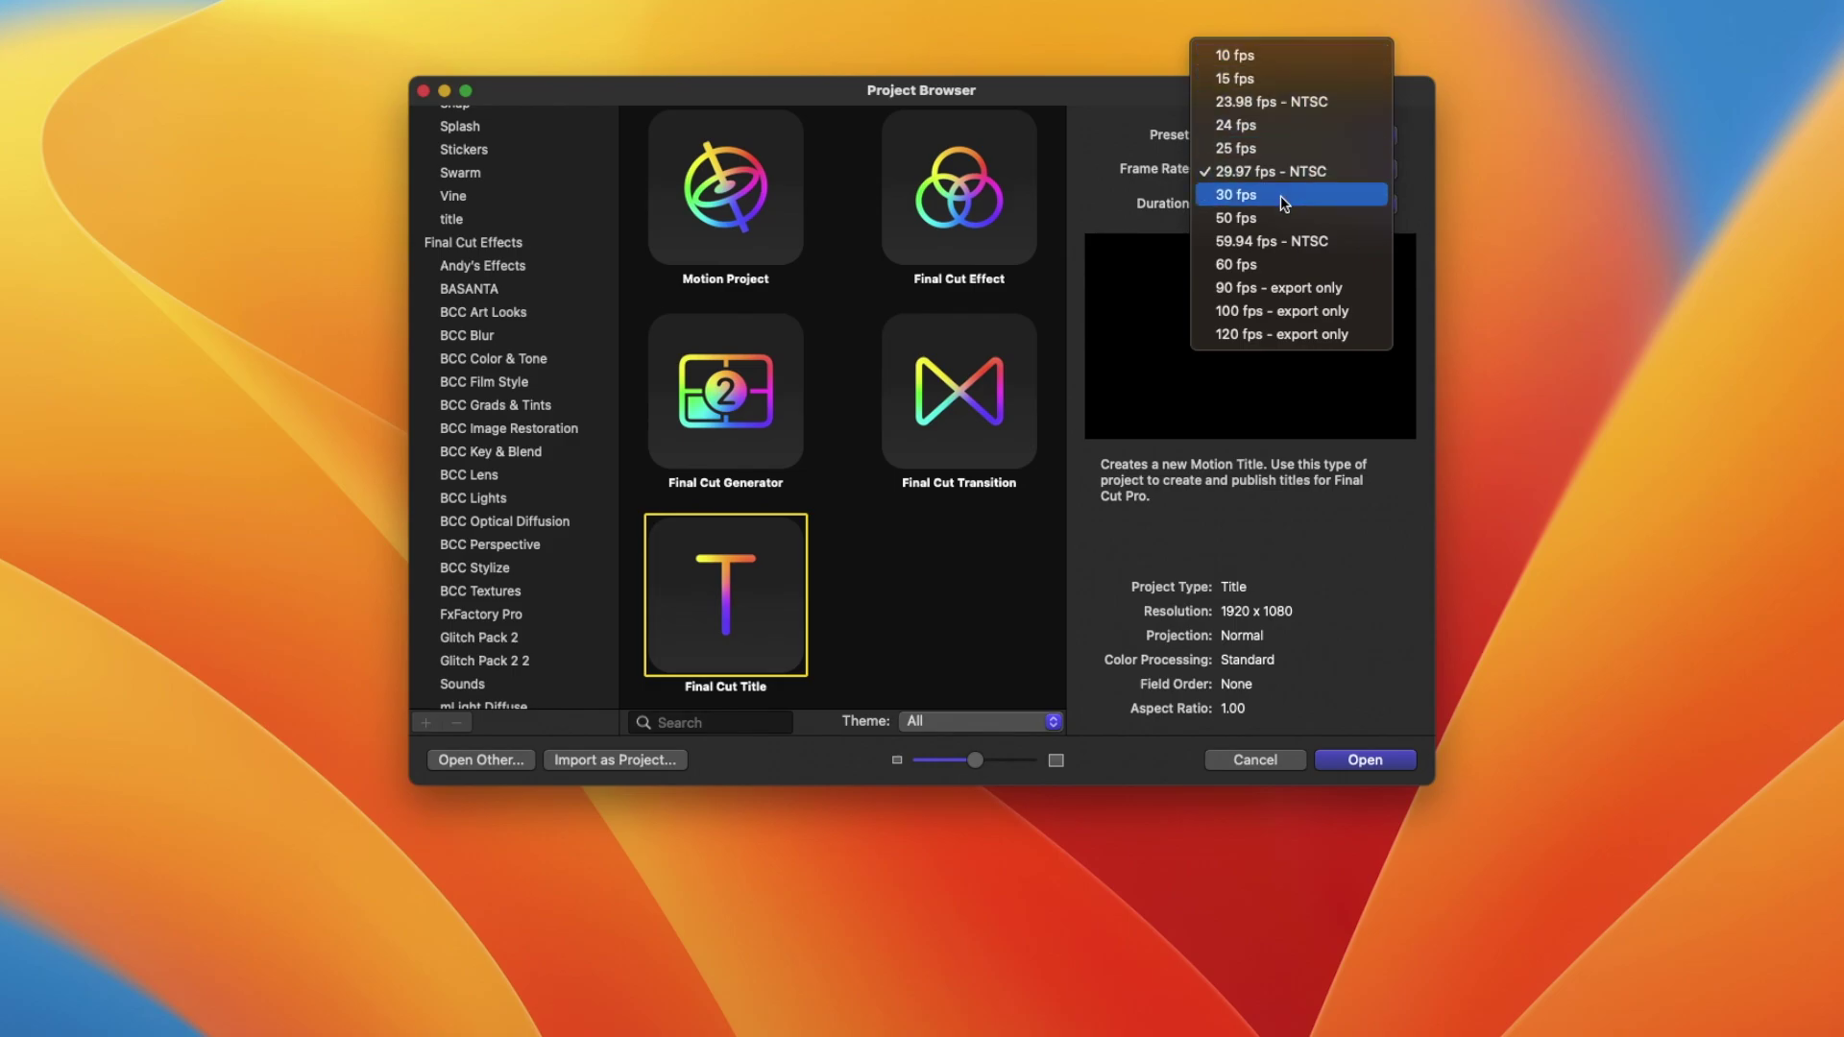
left_click(1279, 266)
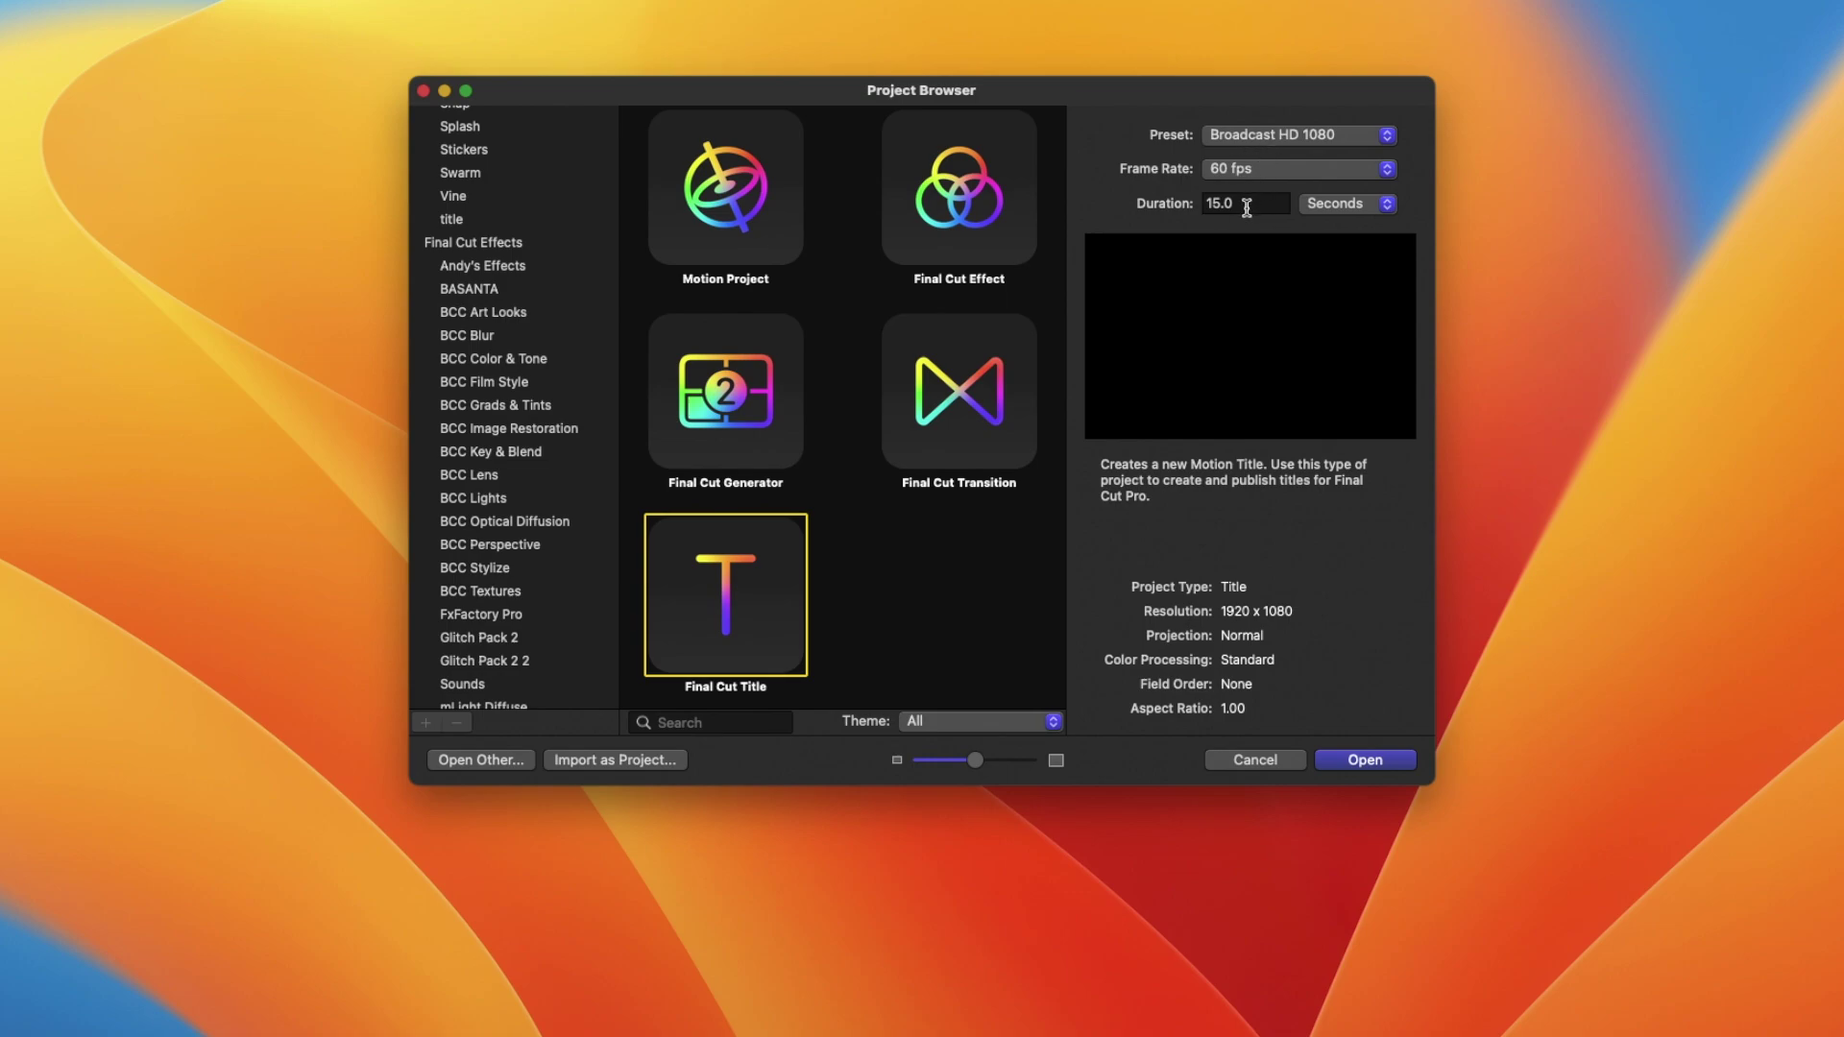
left_click(1364, 759)
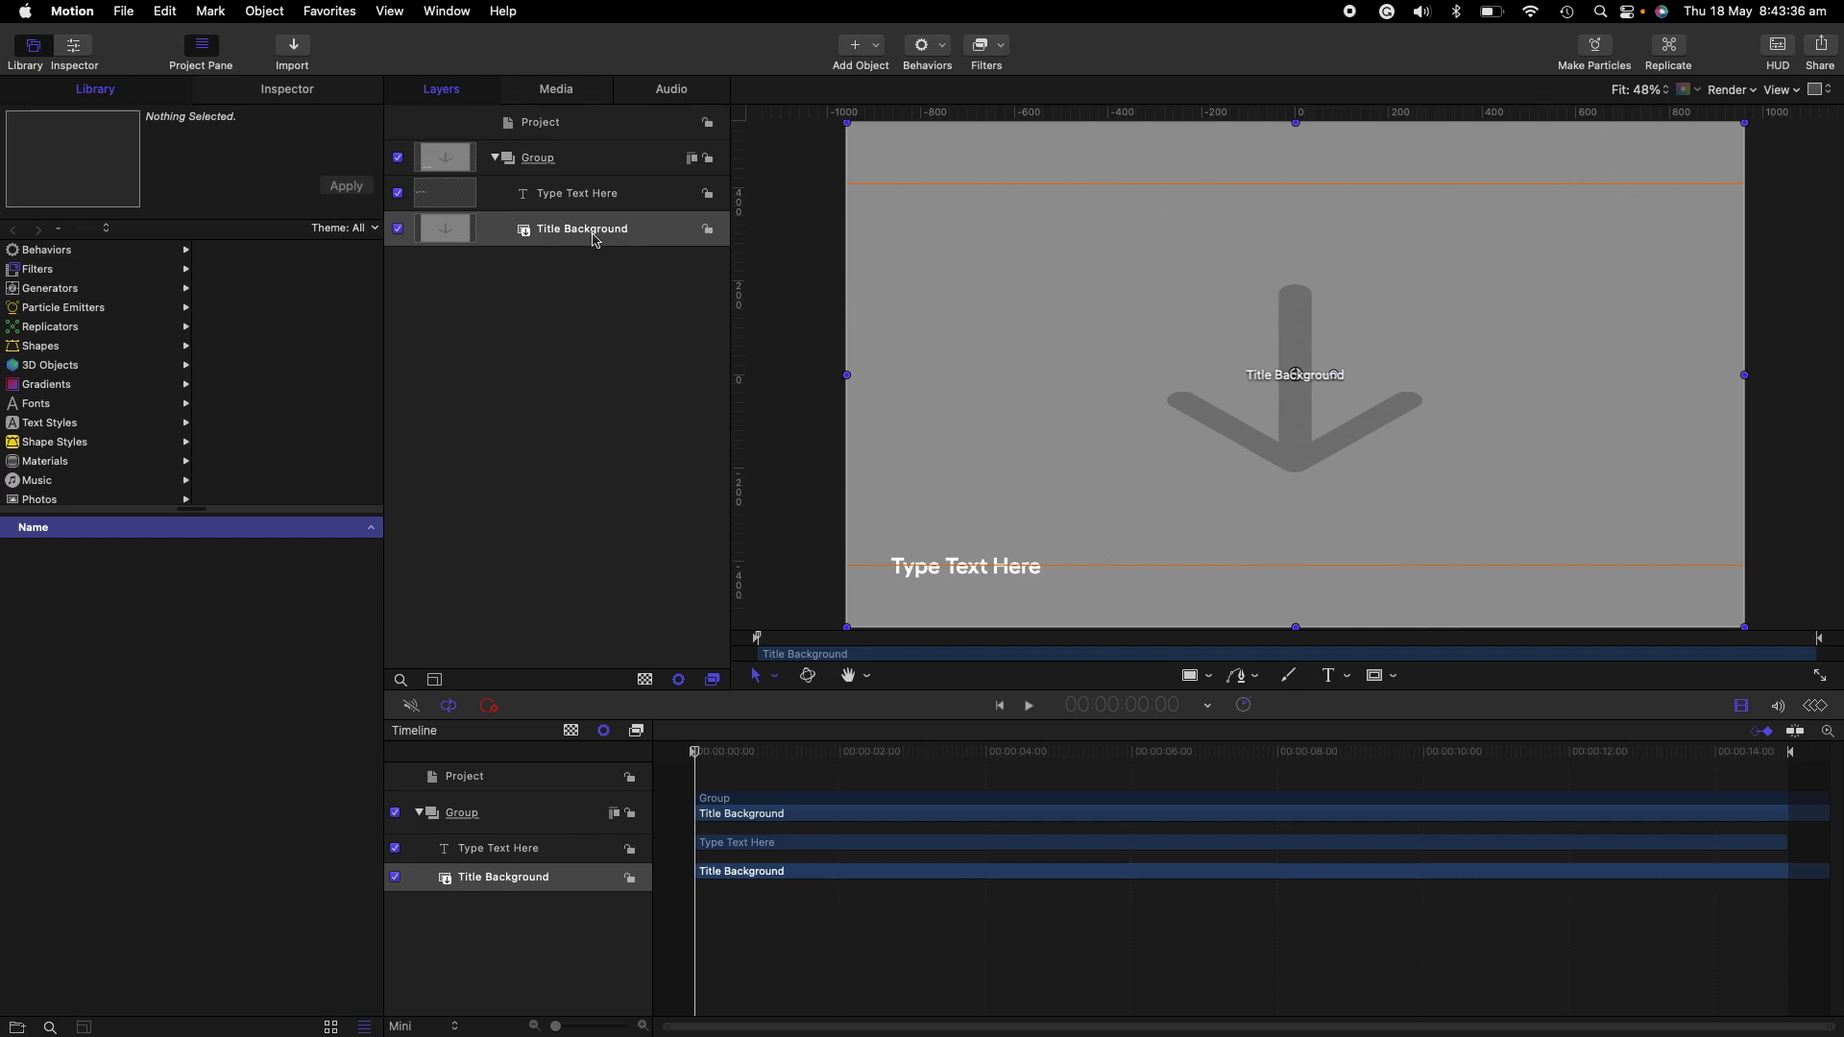
- Delete the Type Text Here and Title Background layers
left_click_drag(605, 279, 527, 193)
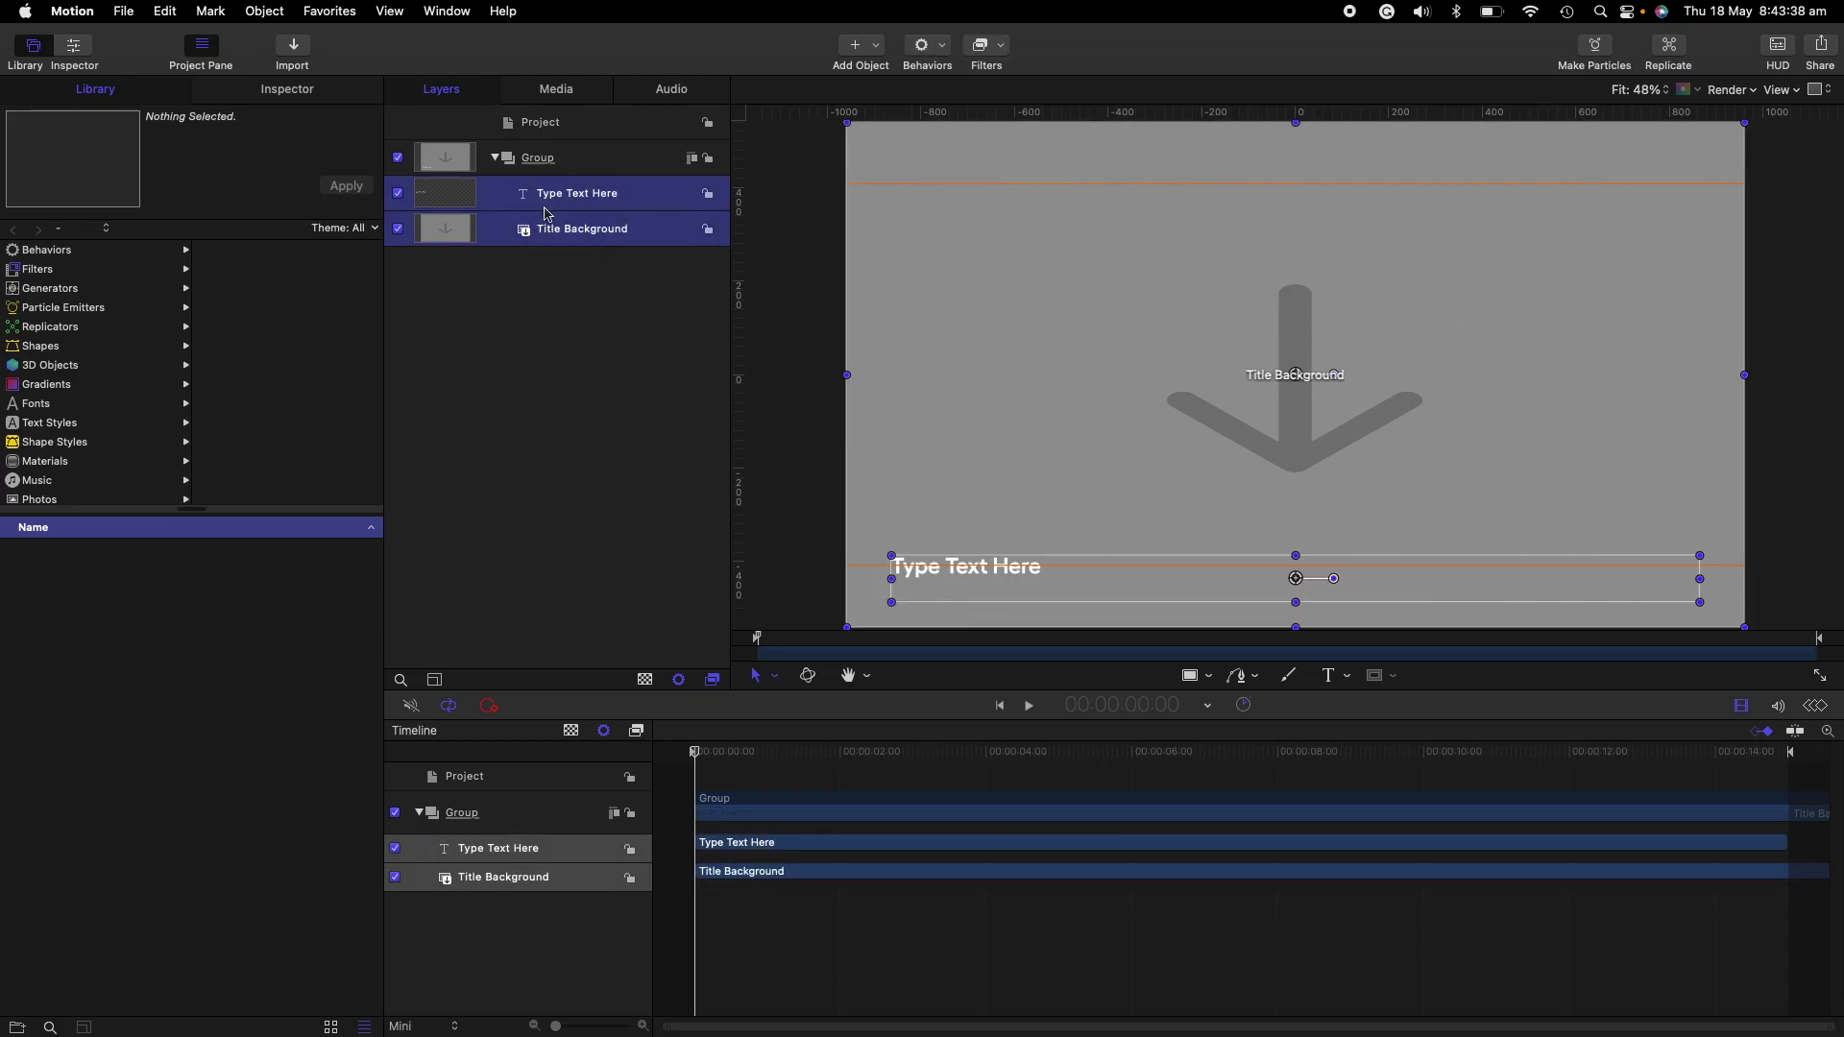
right_click(548, 207)
left_click(624, 296)
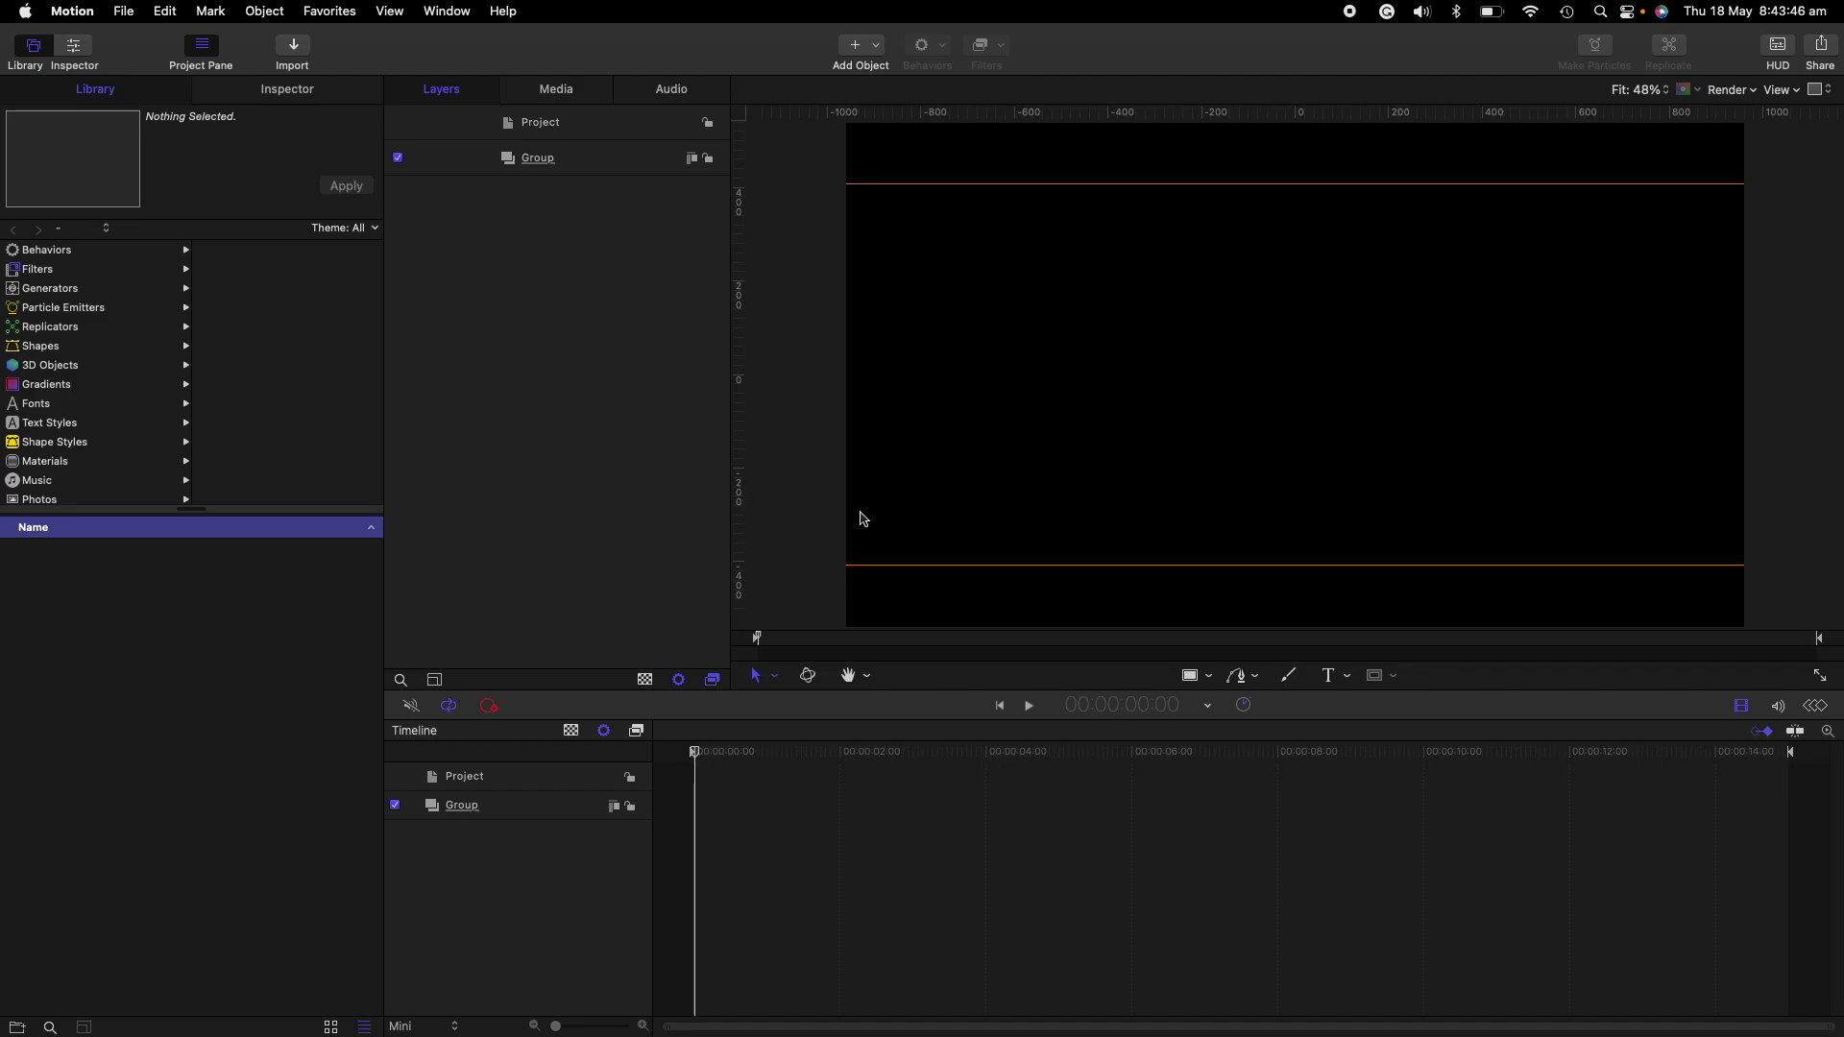
- Draw a white circle on the canvas with the Circle shape tool
left_click(1207, 676)
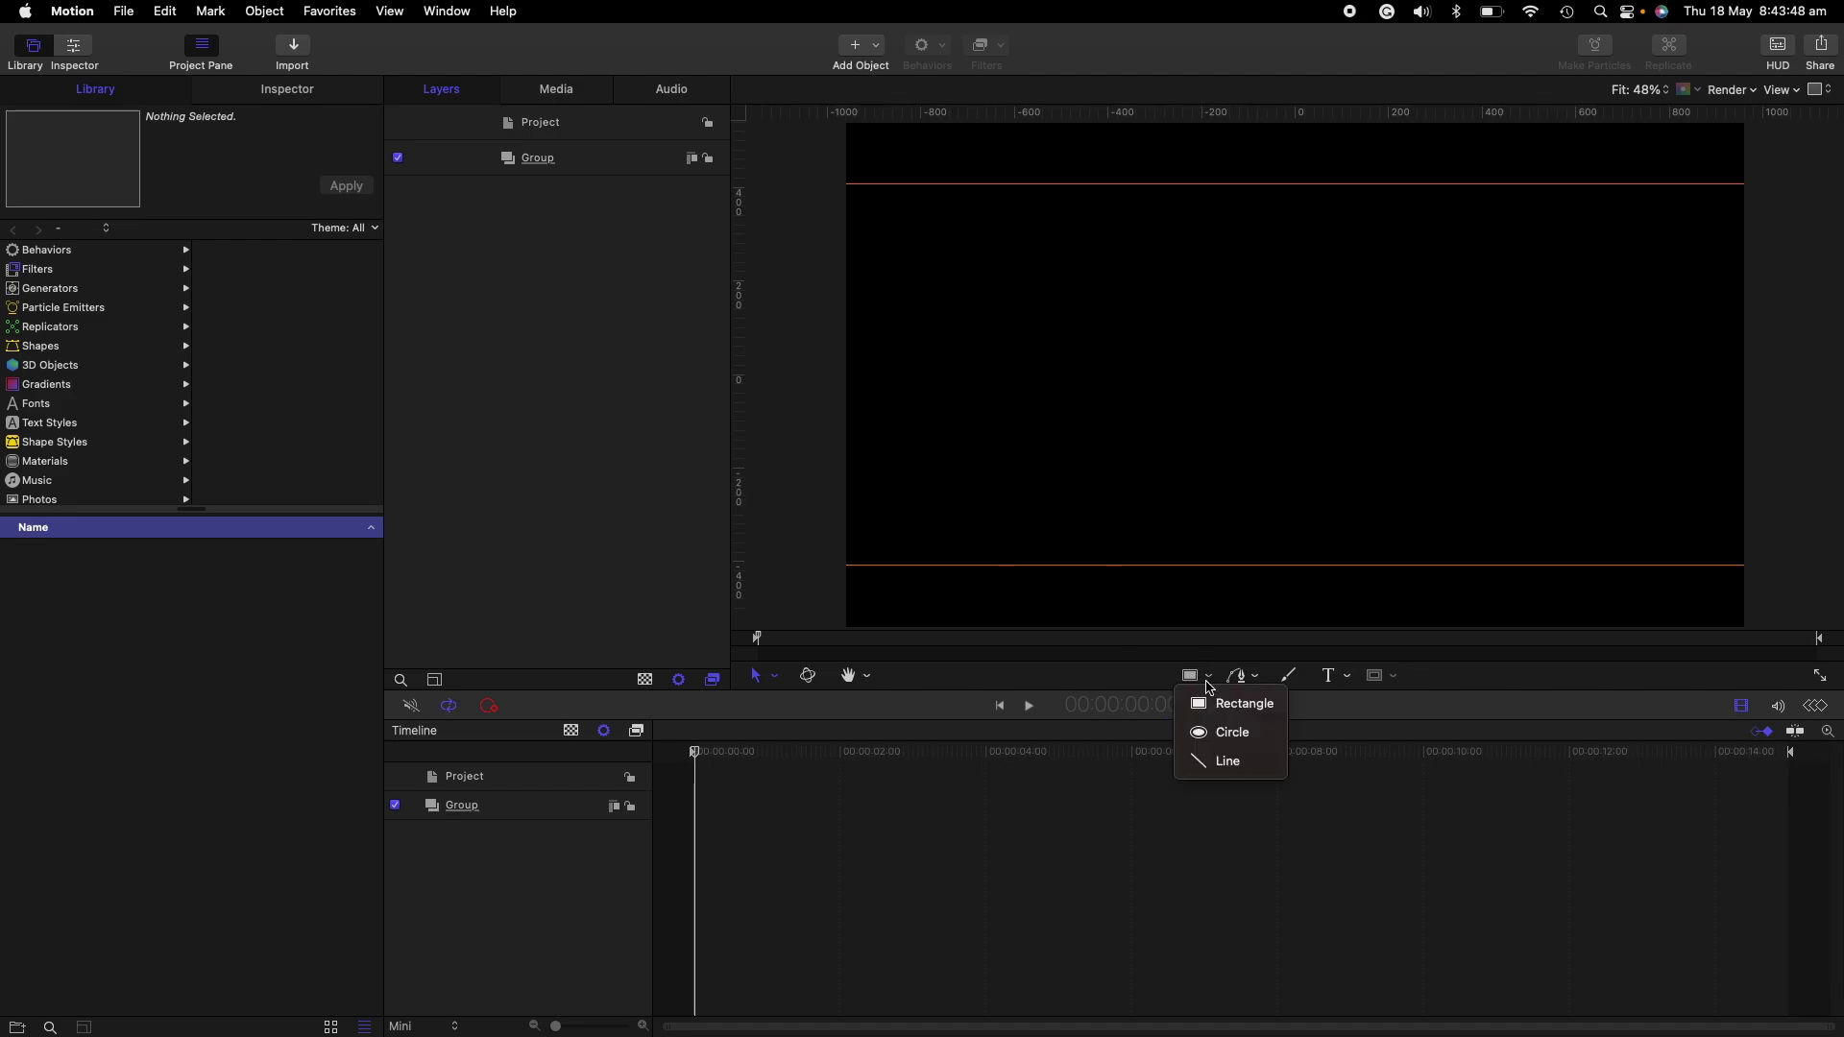
left_click(1229, 733)
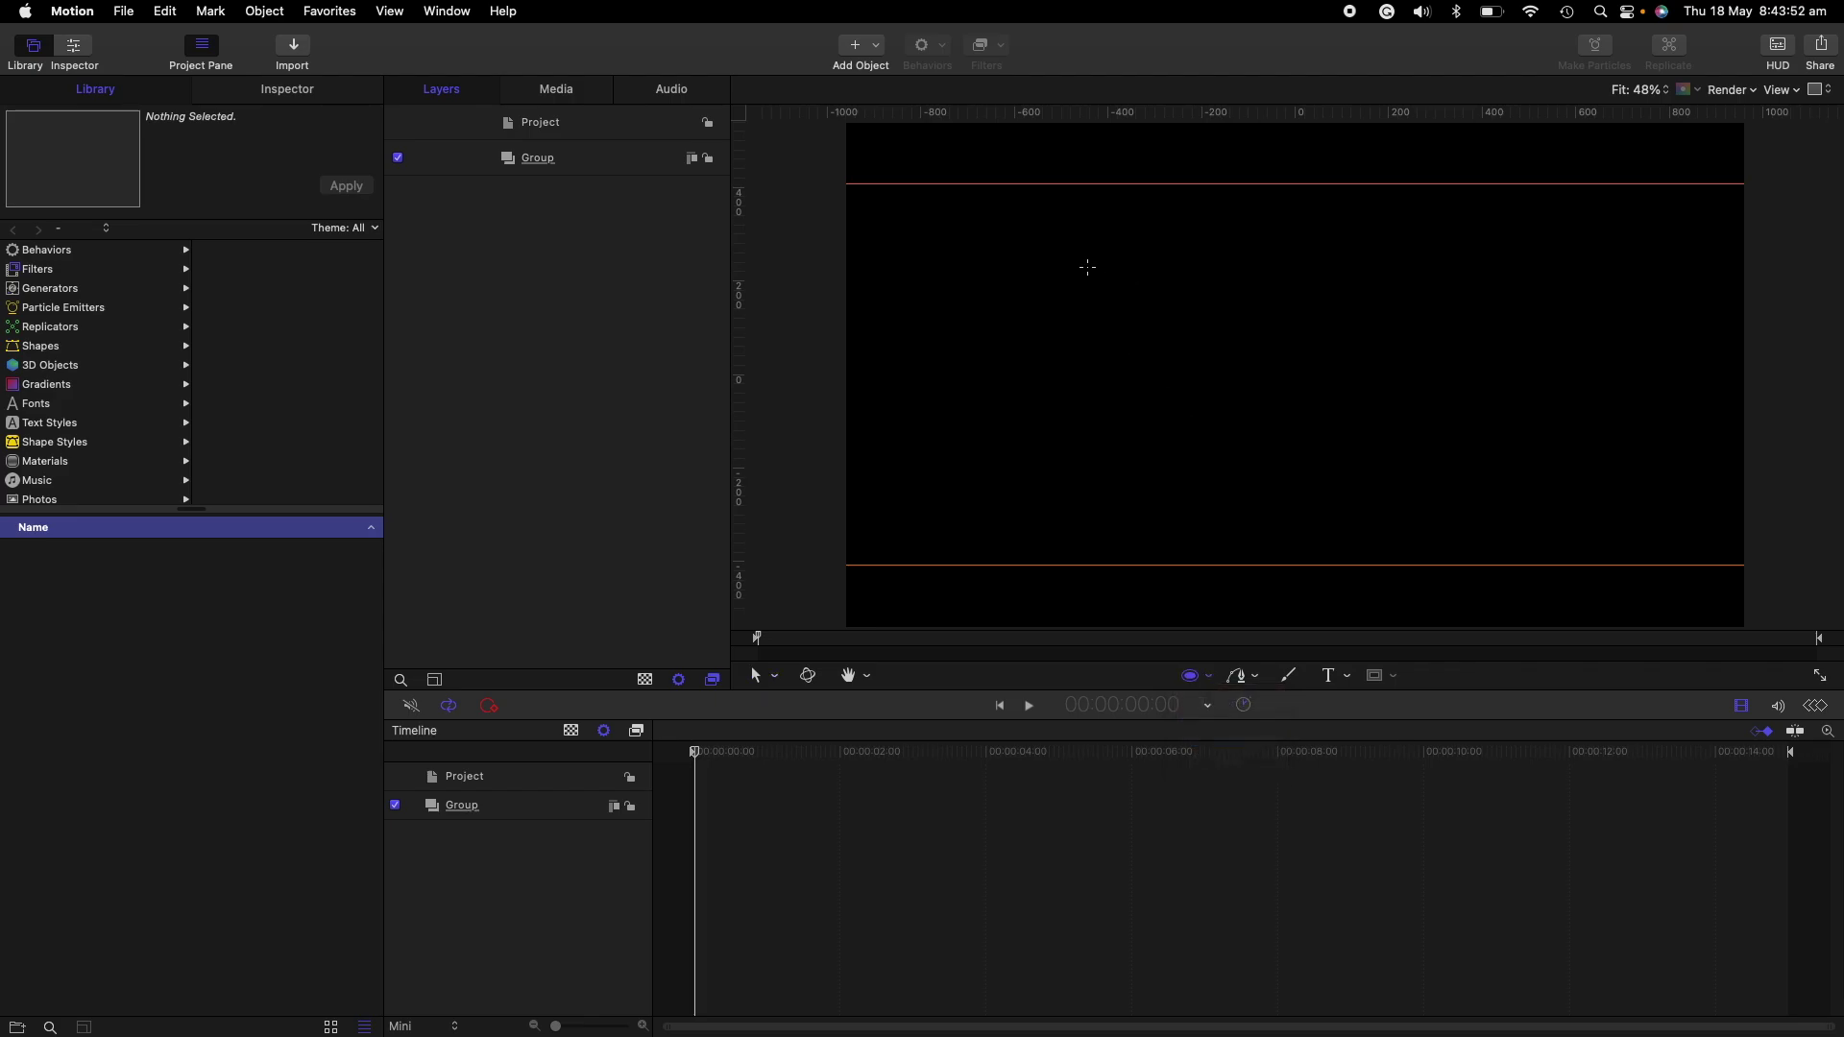
left_click_drag(1086, 267, 1313, 553)
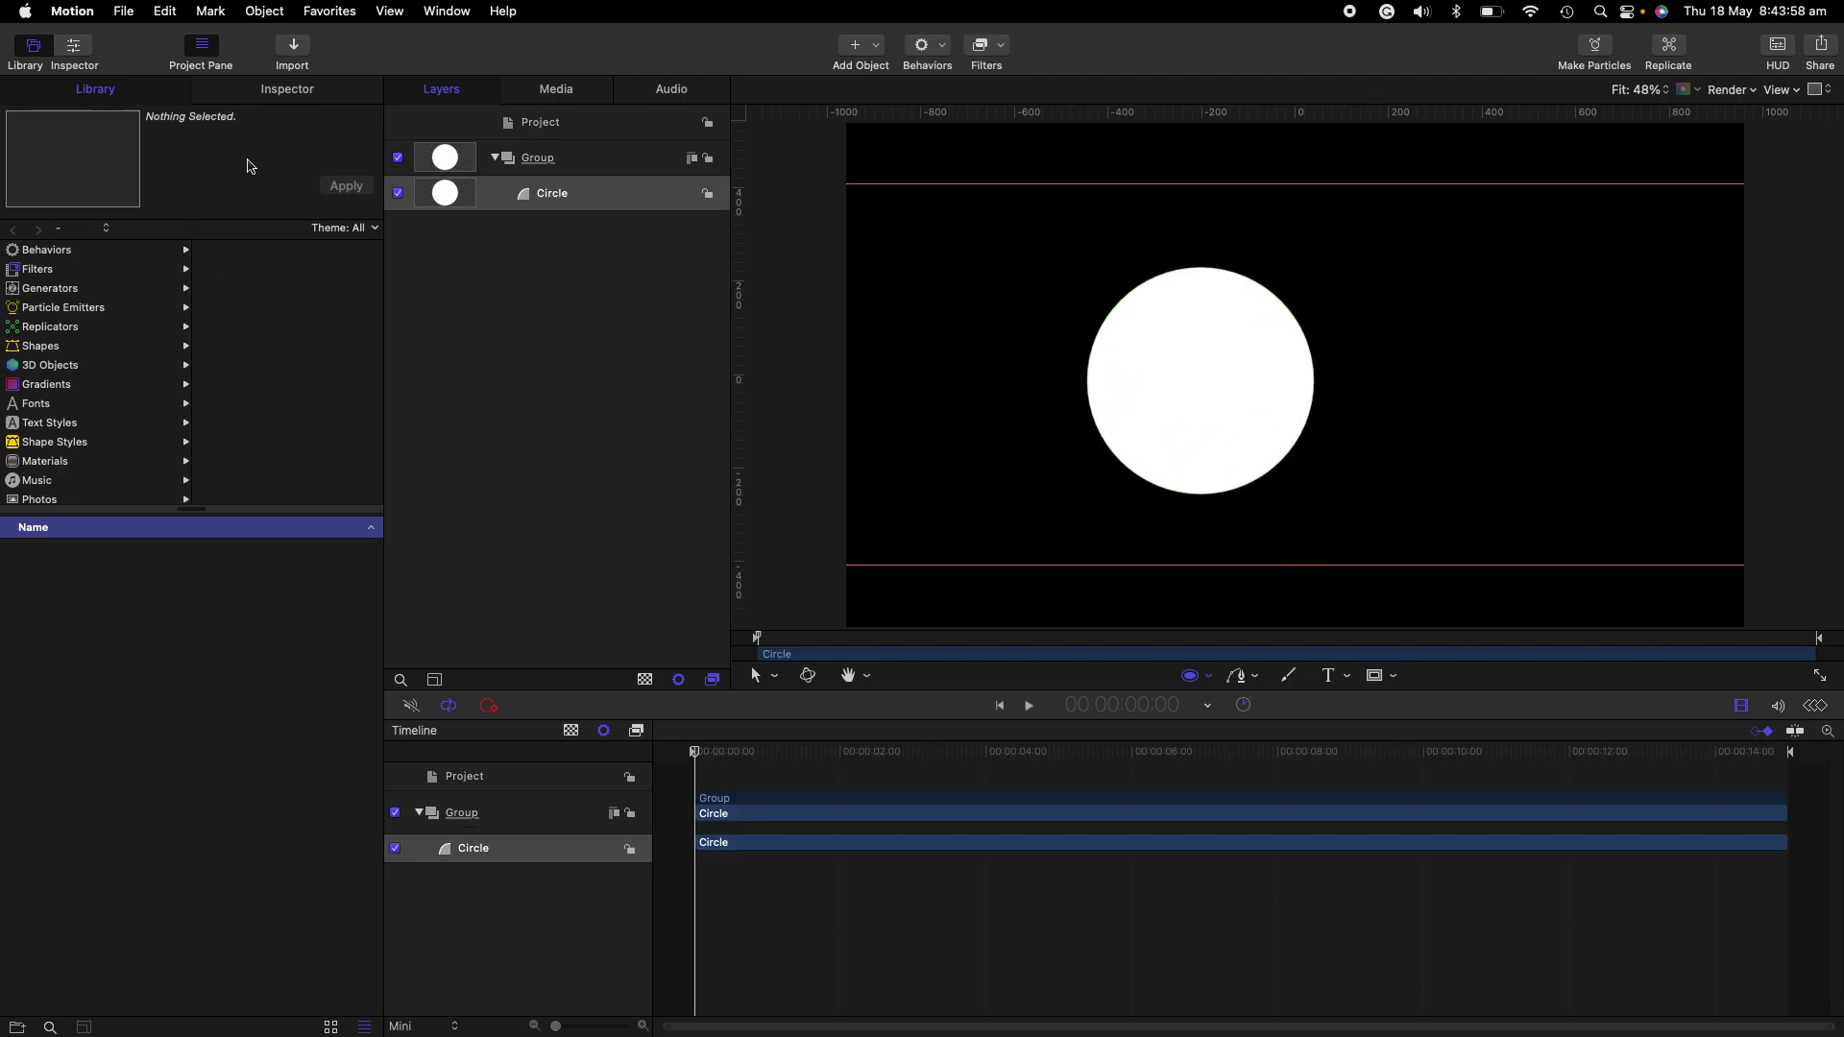
- Reset the circle's Position to 0, 0 at the canvas centre
left_click(289, 91)
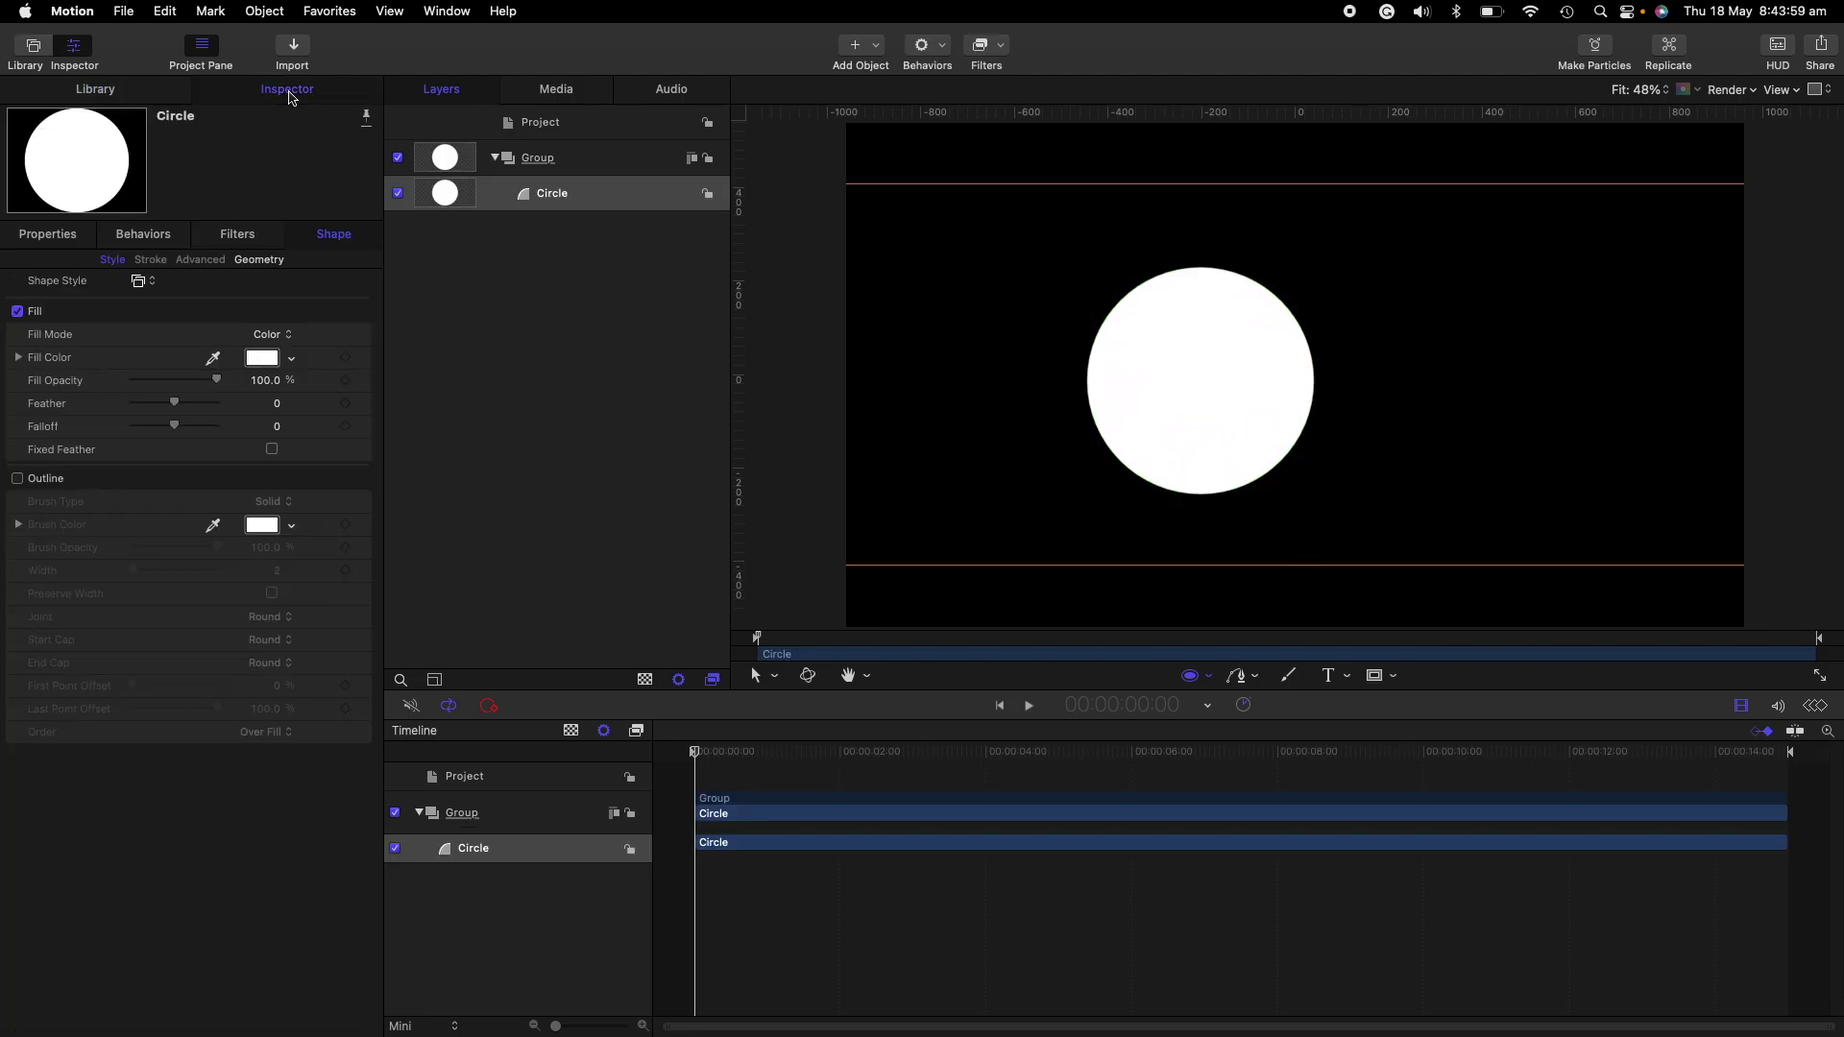
left_click(48, 235)
left_click(364, 294)
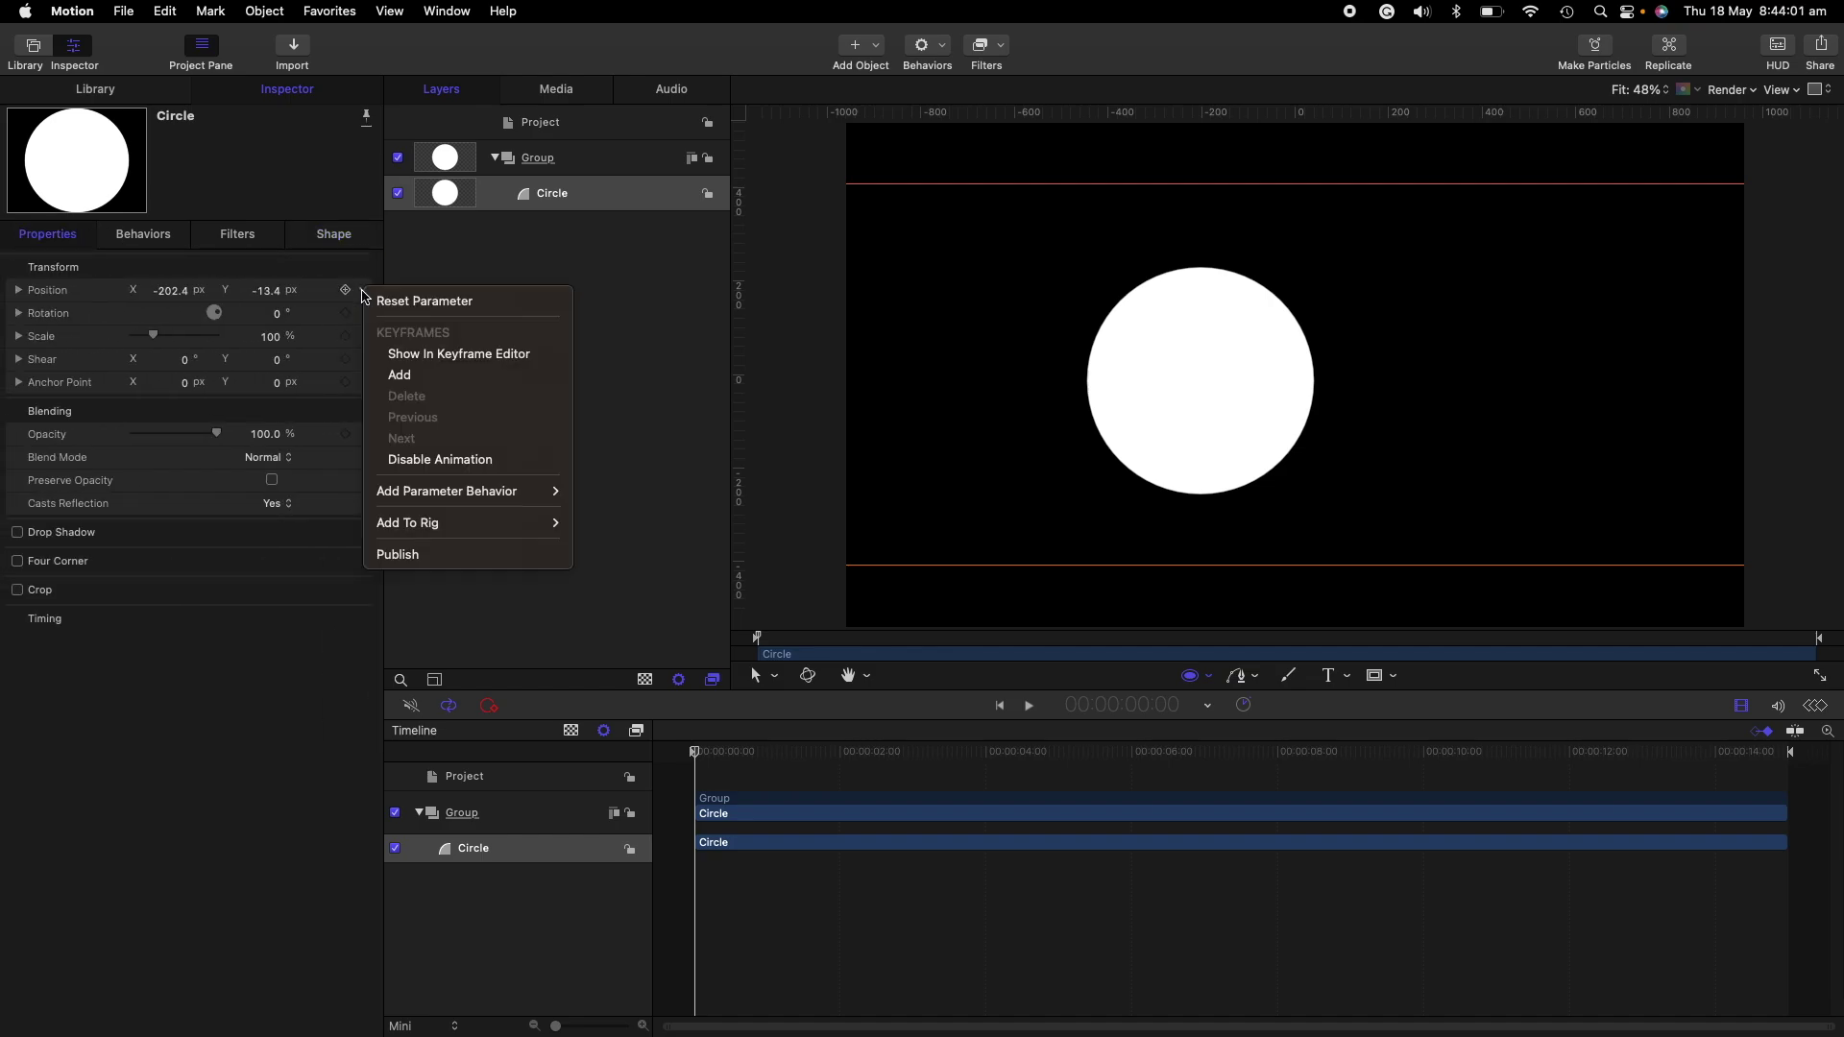
left_click(410, 303)
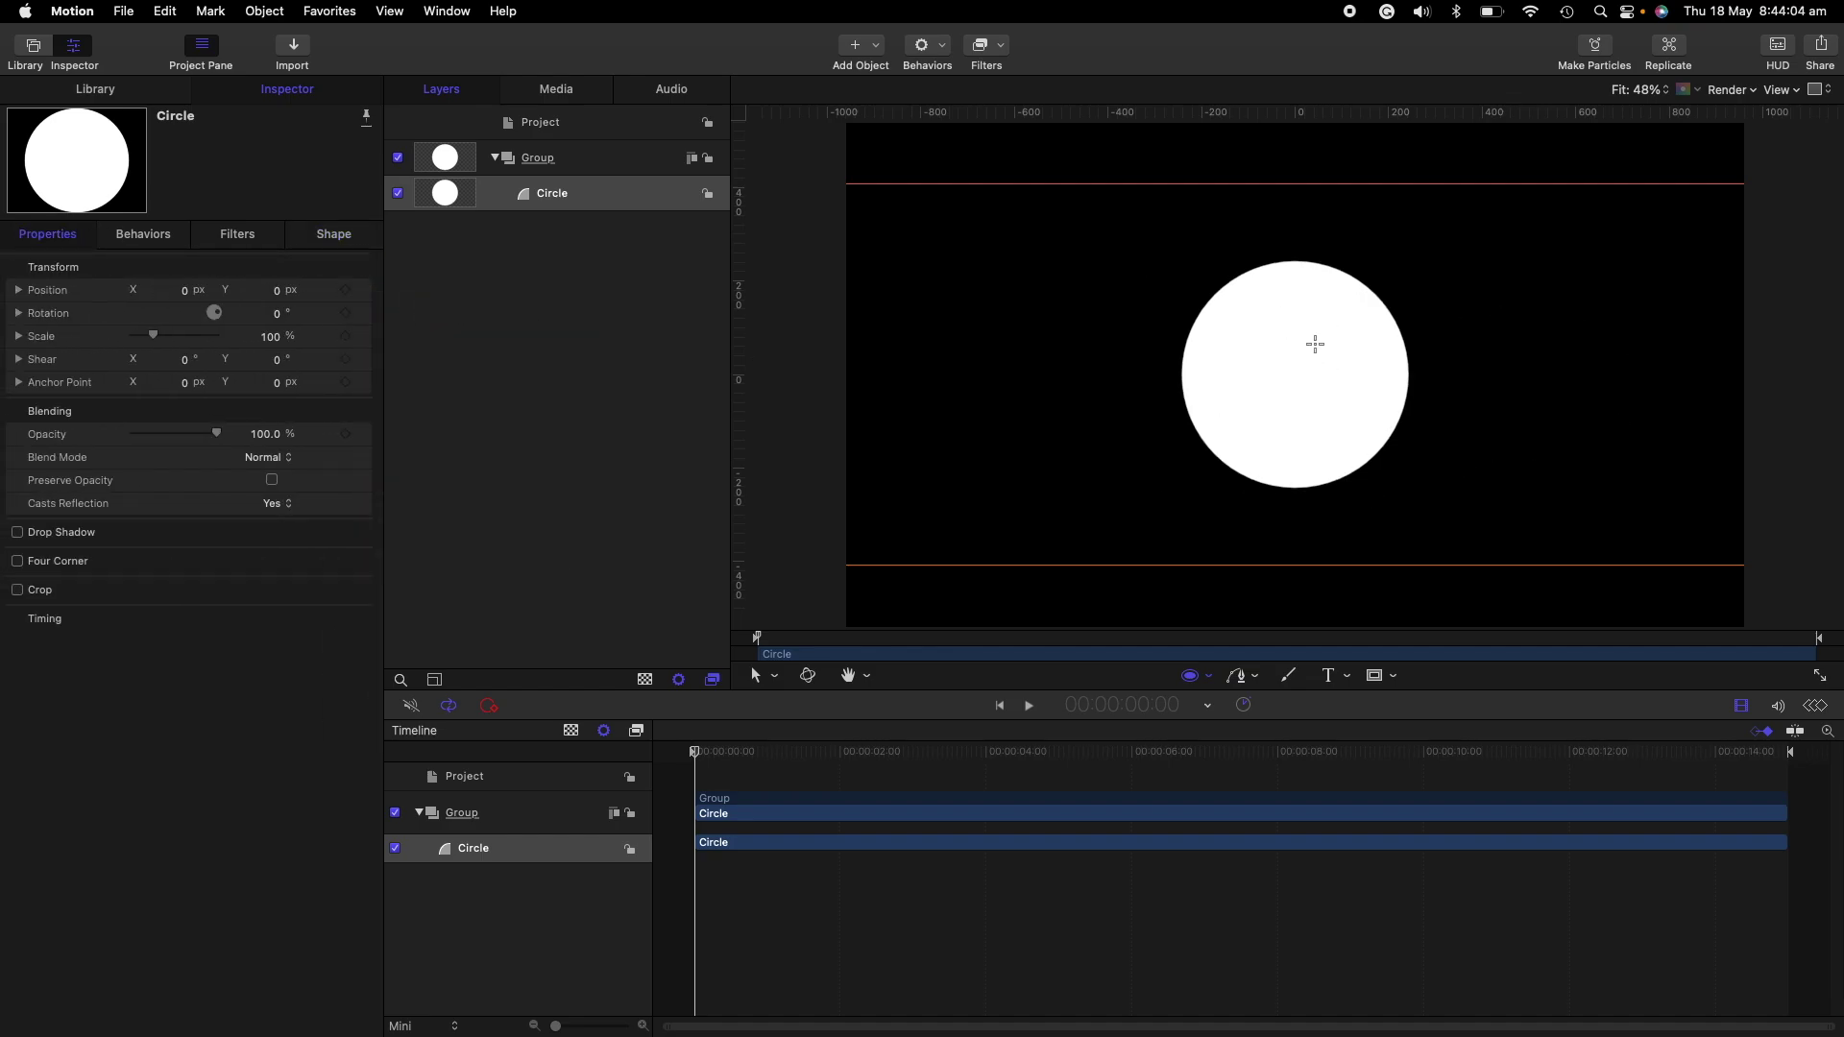
left_click(333, 239)
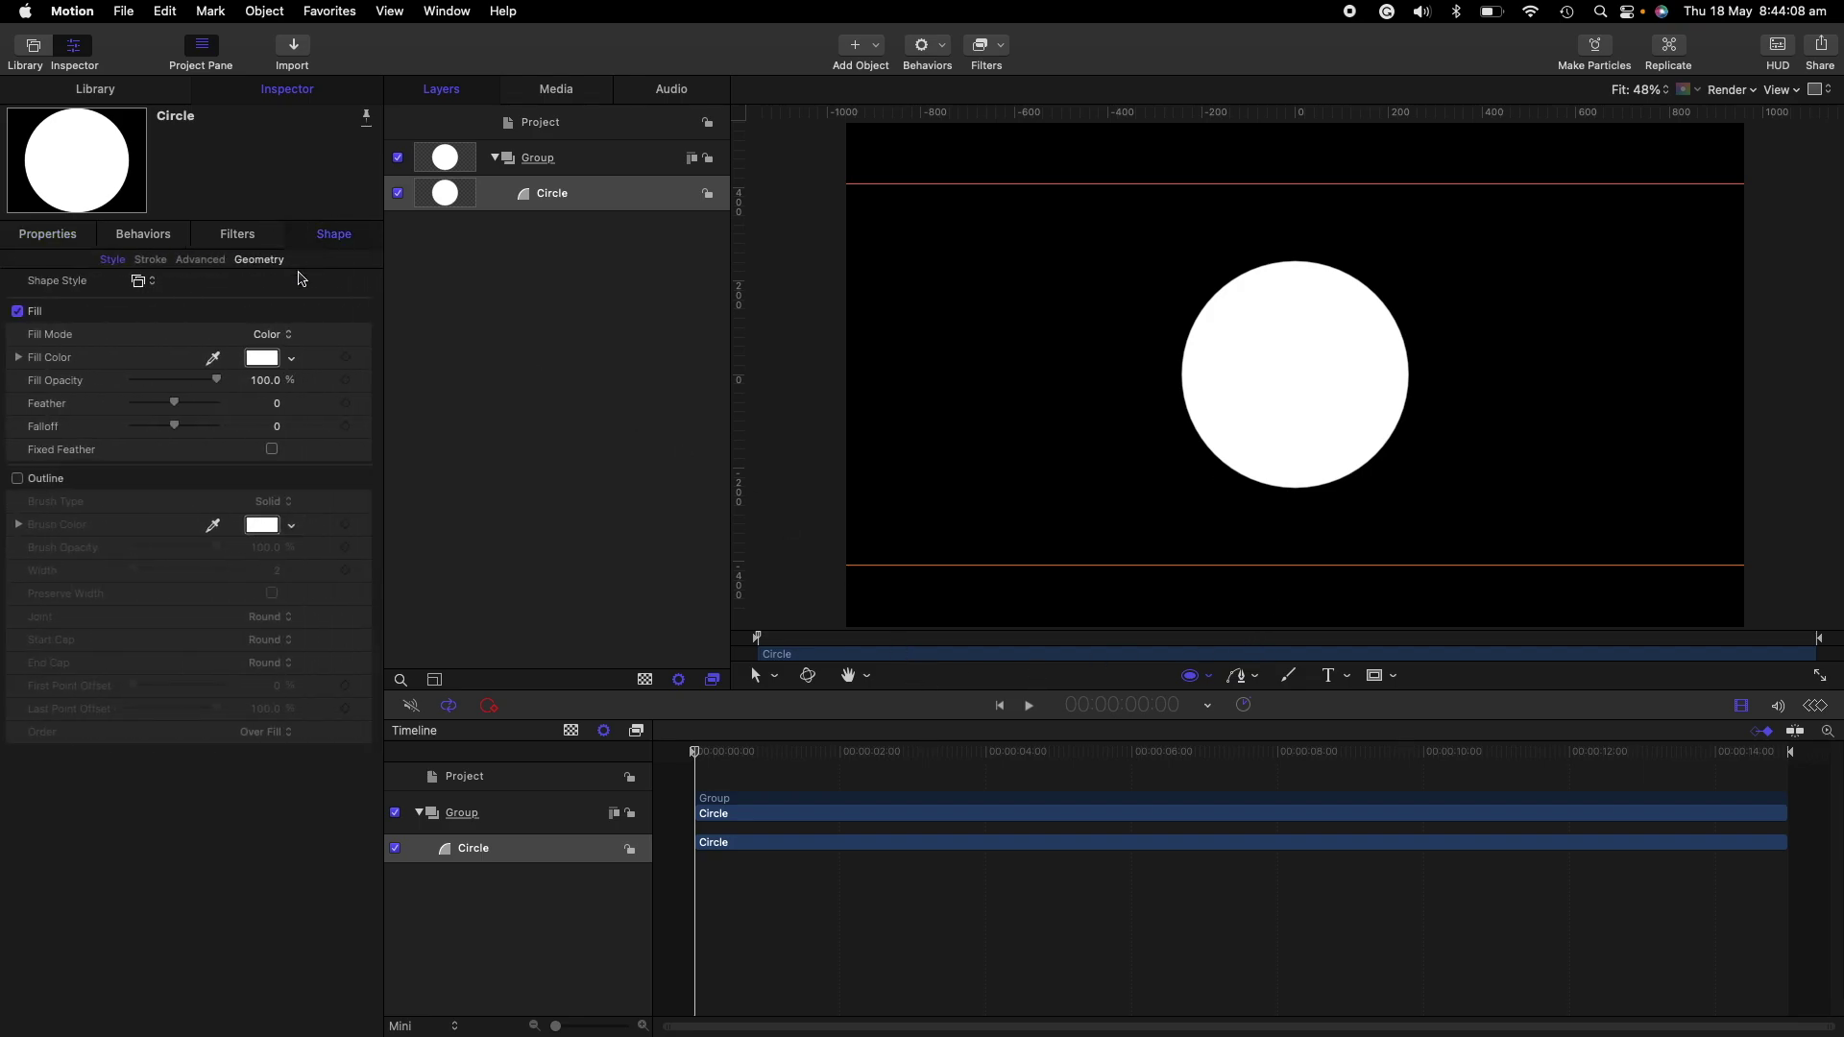
- Turn the circle into an outline with no fill and keyframe First Point Offset at 100%
left_click(17, 478)
left_click(17, 311)
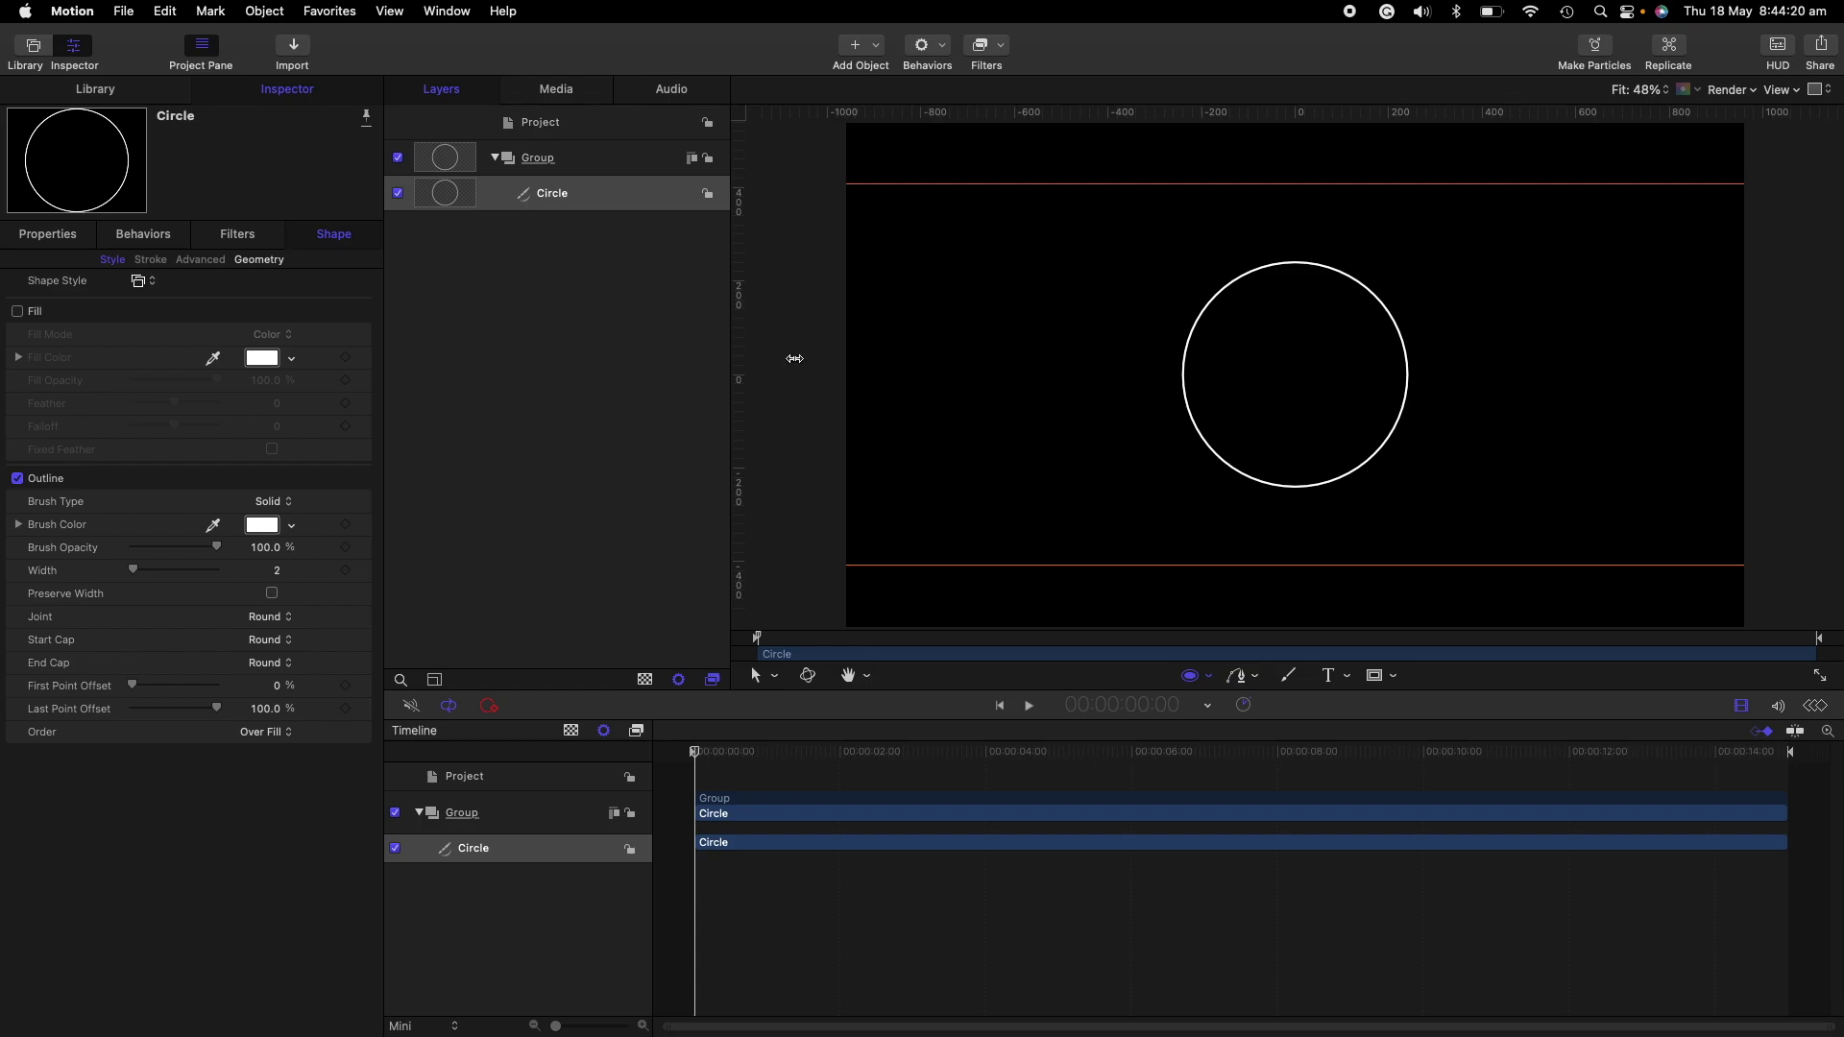
left_click_drag(133, 684, 265, 692)
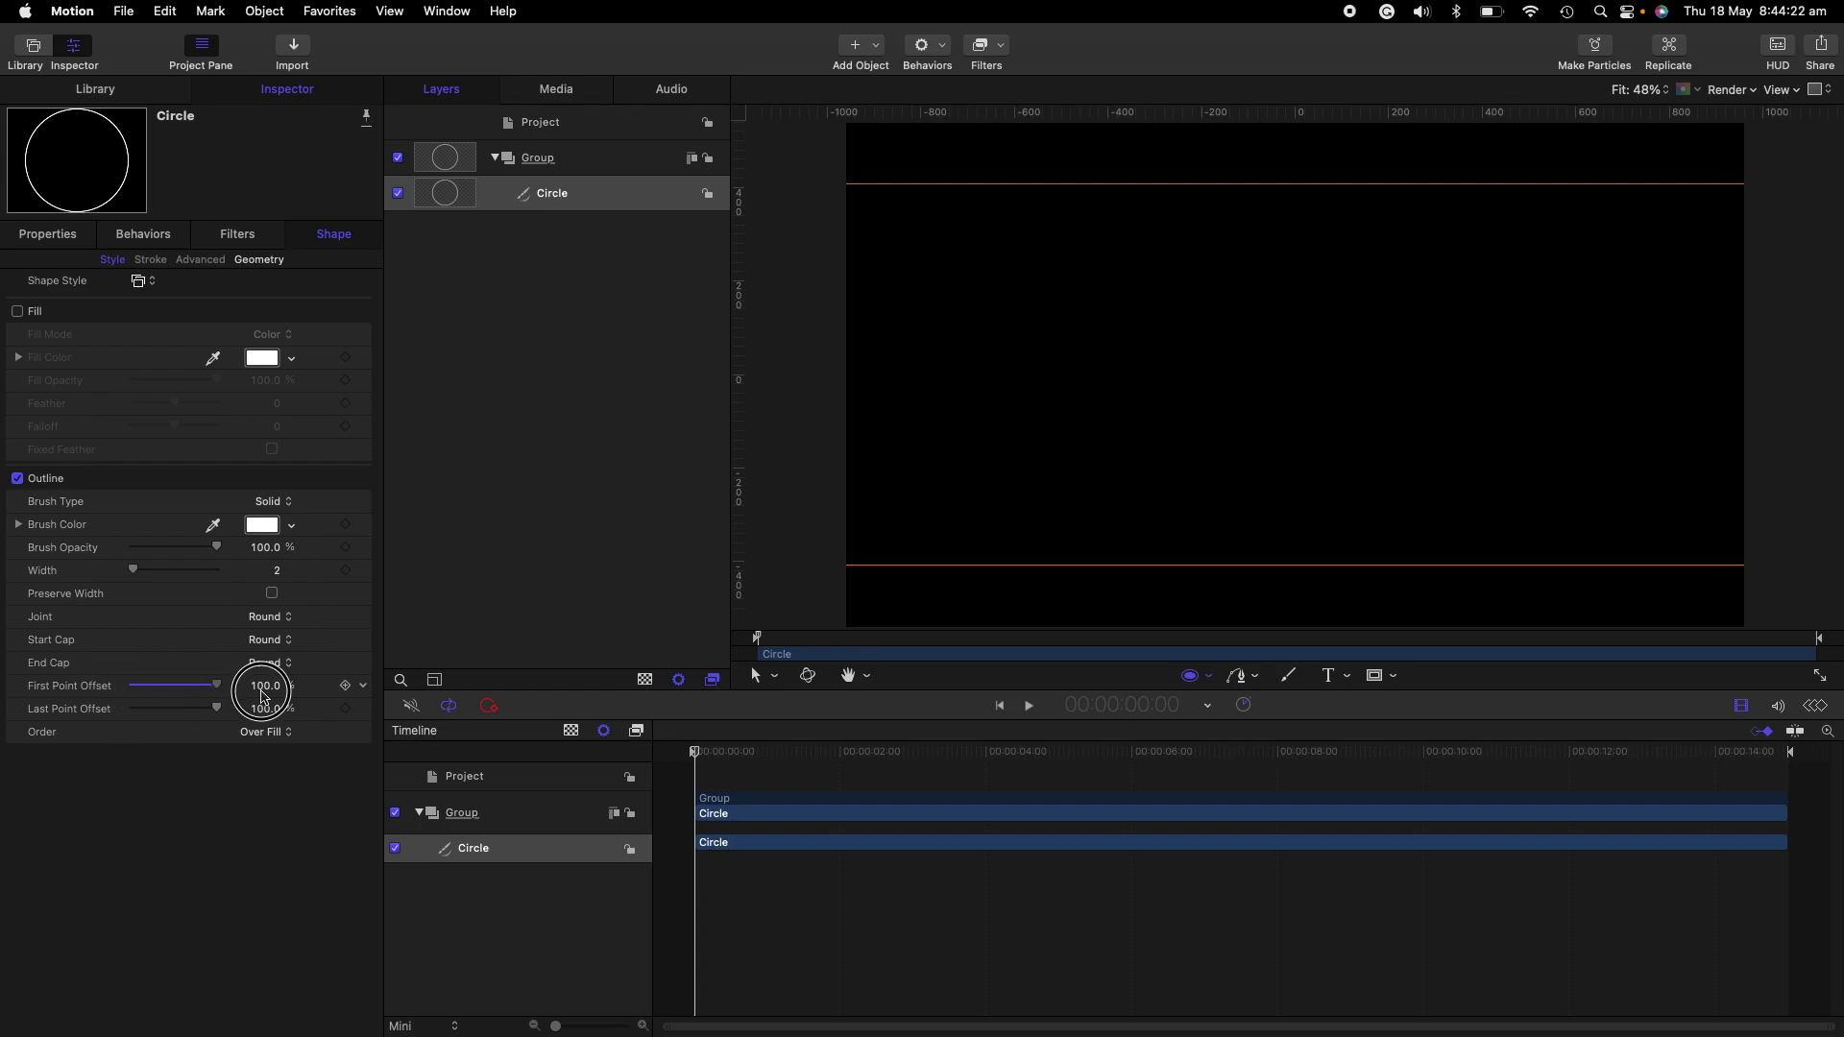
left_click(346, 686)
- Keyframe First Point Offset at 0% later and play back the draw-on animation
left_click_drag(692, 751, 737, 750)
left_click_drag(217, 685, 57, 688)
key("Home")
key("space")
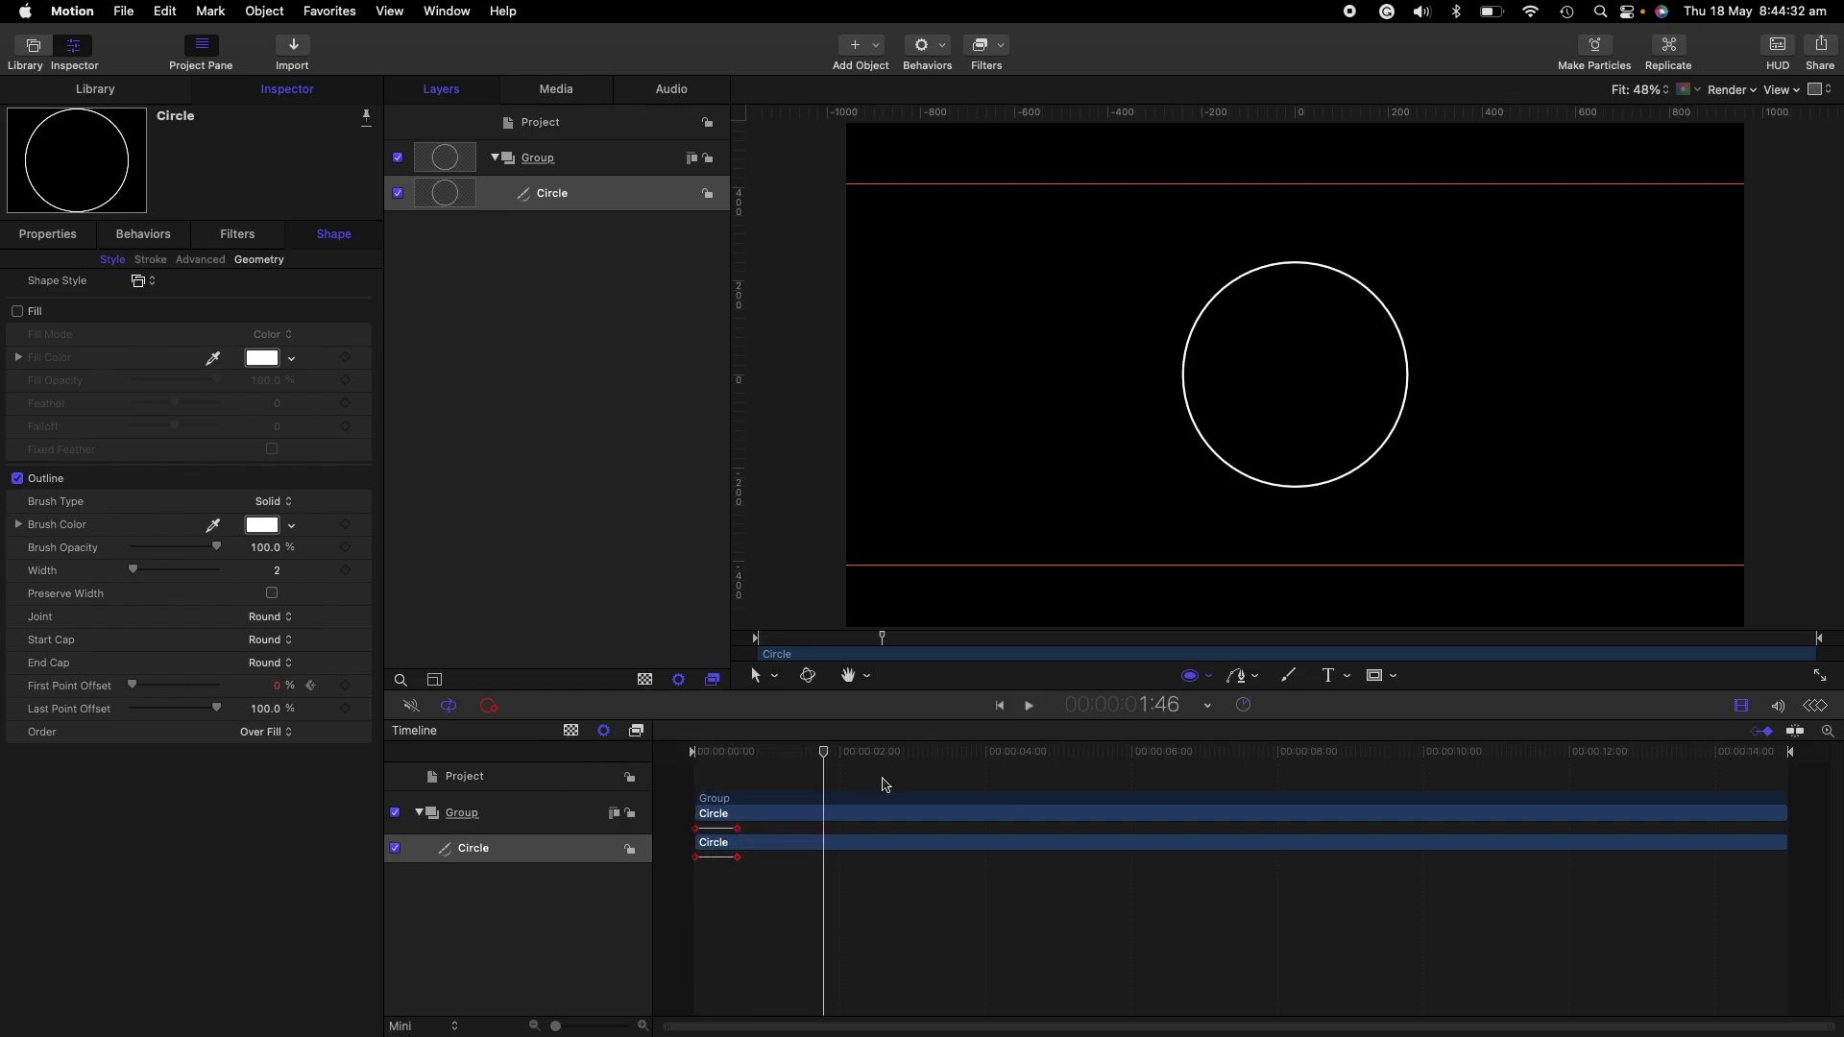
key("space")
key("Home")
key("space")
key("space")
left_click_drag(769, 752, 659, 774)
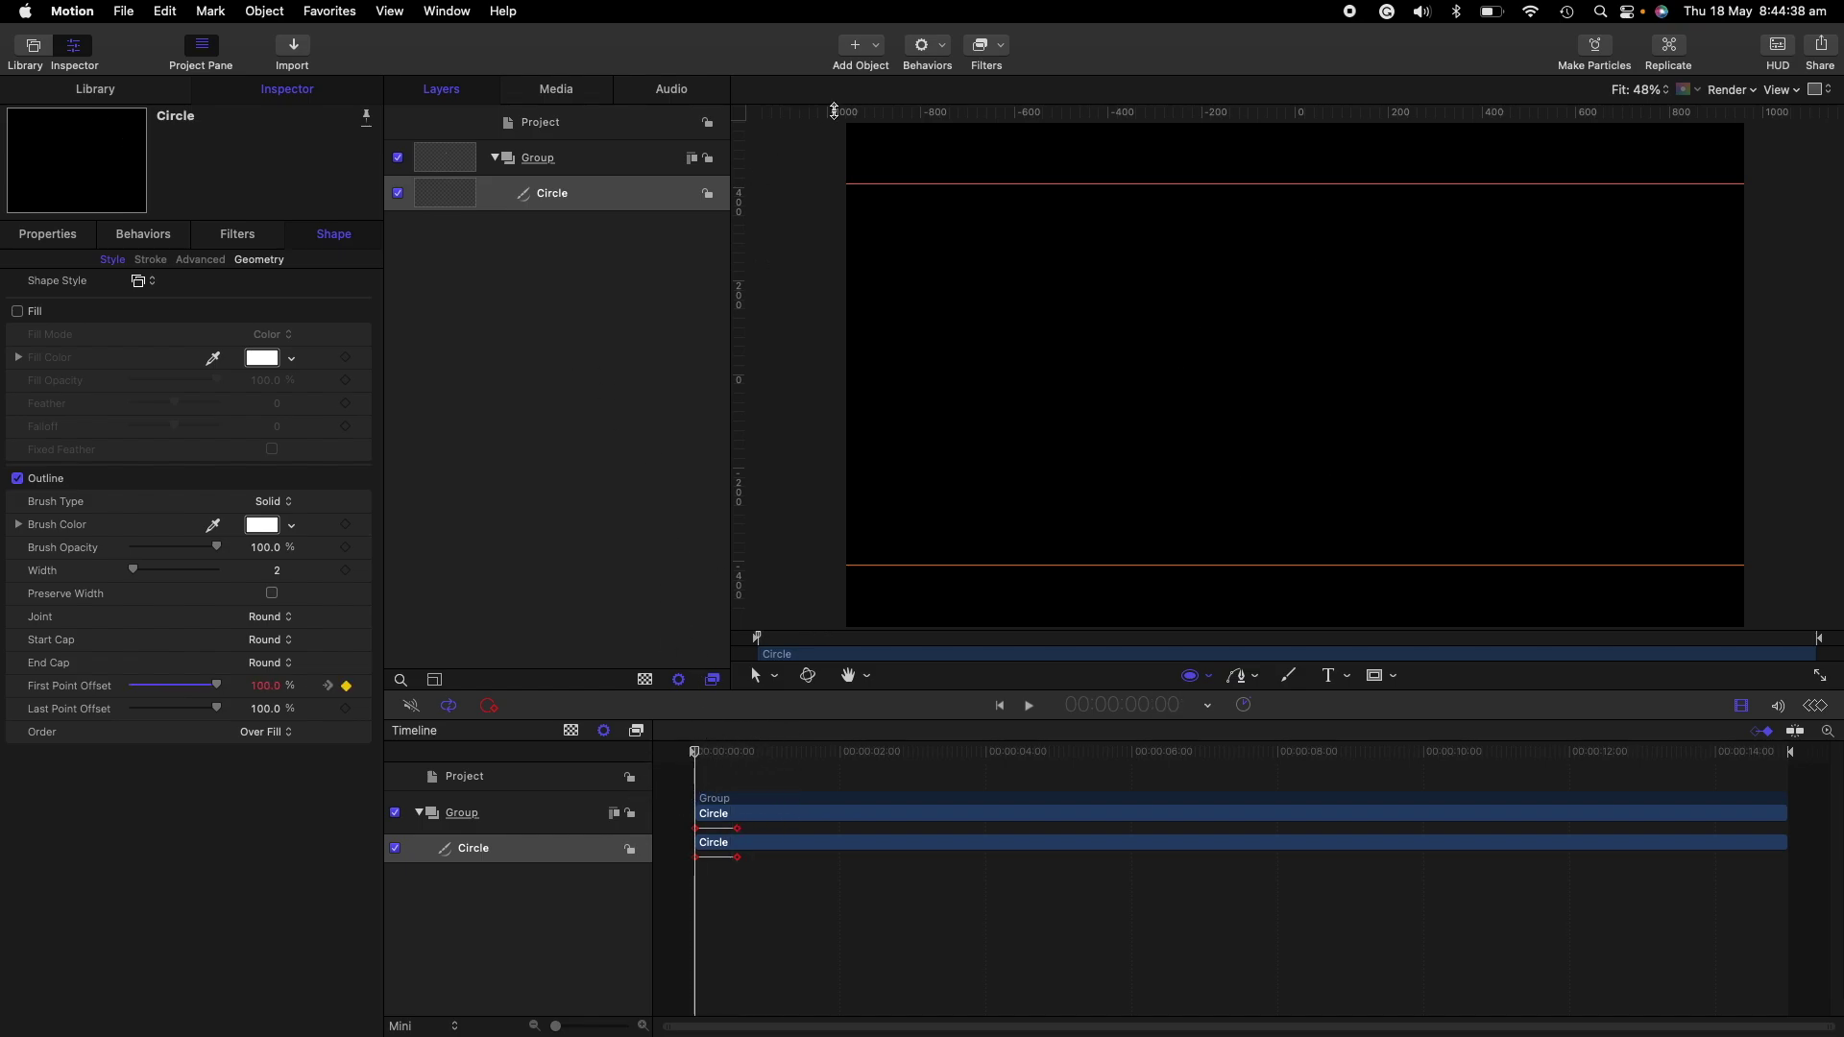
- Add a drop zone, mask it with a circle, and drag the Circle layer onto the Group
left_click(878, 50)
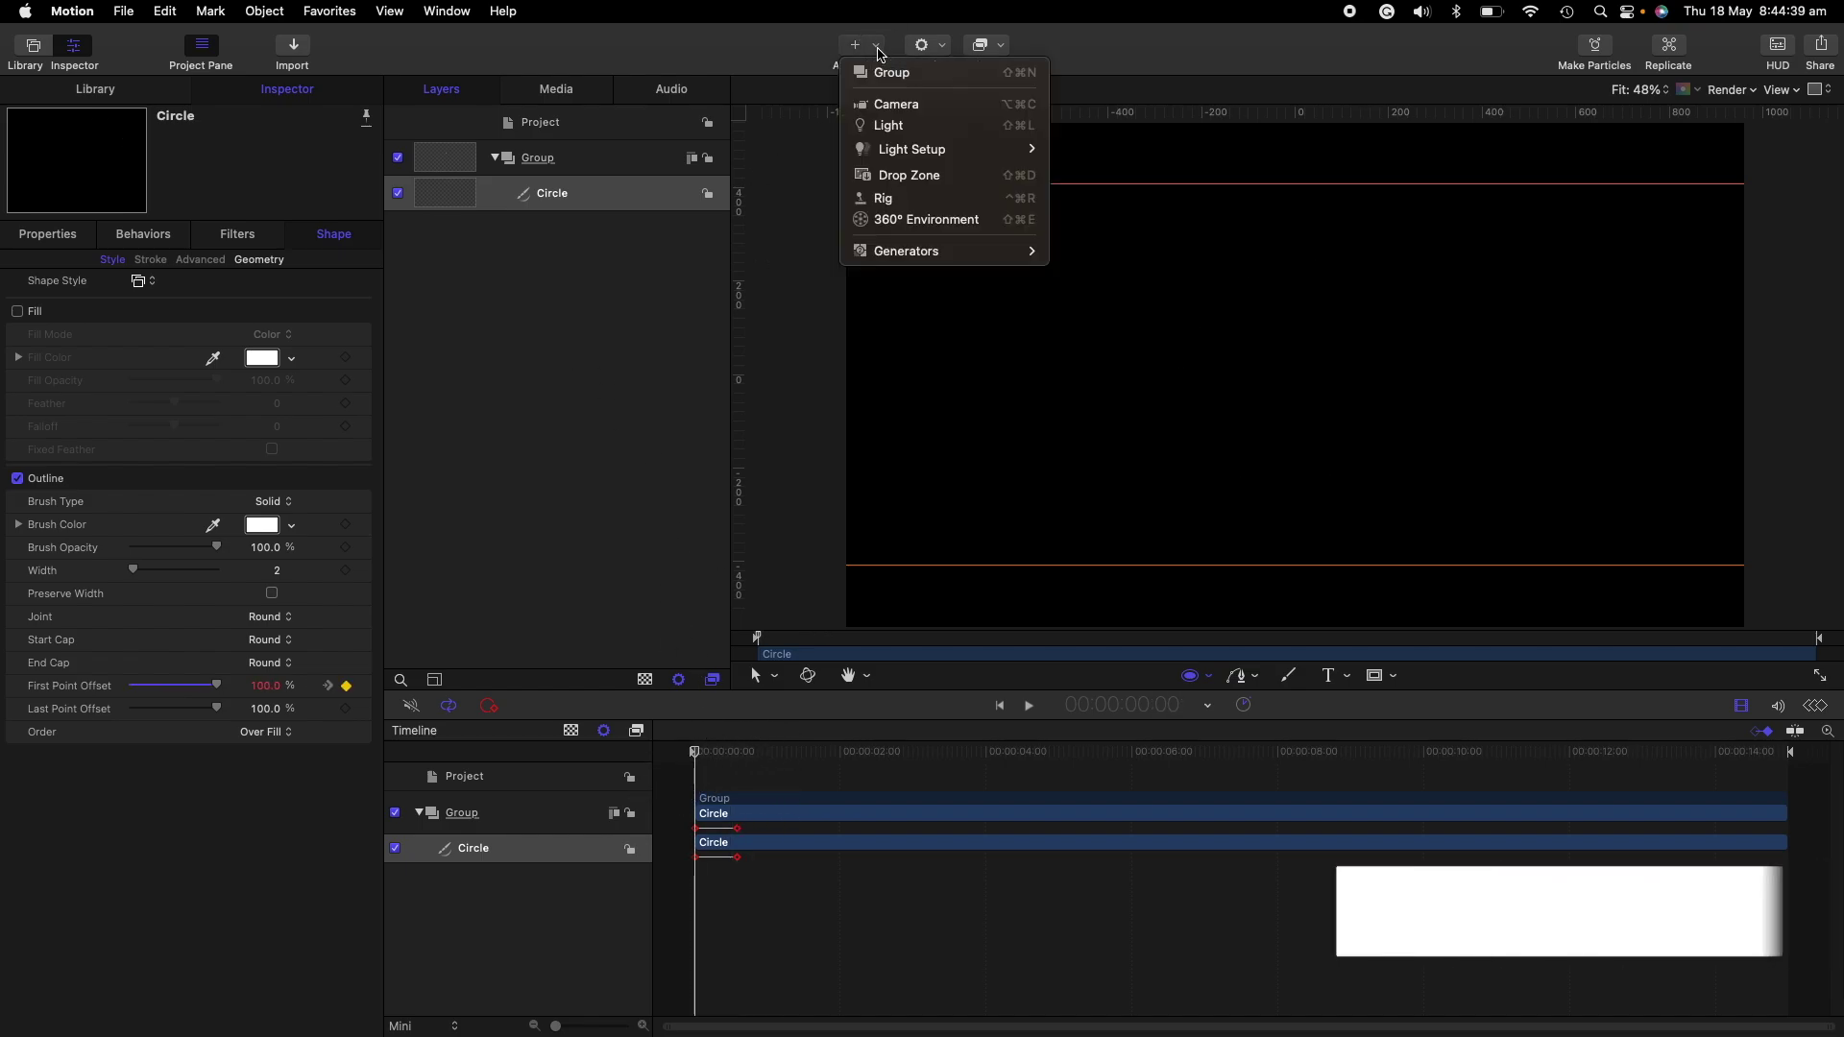
left_click(925, 175)
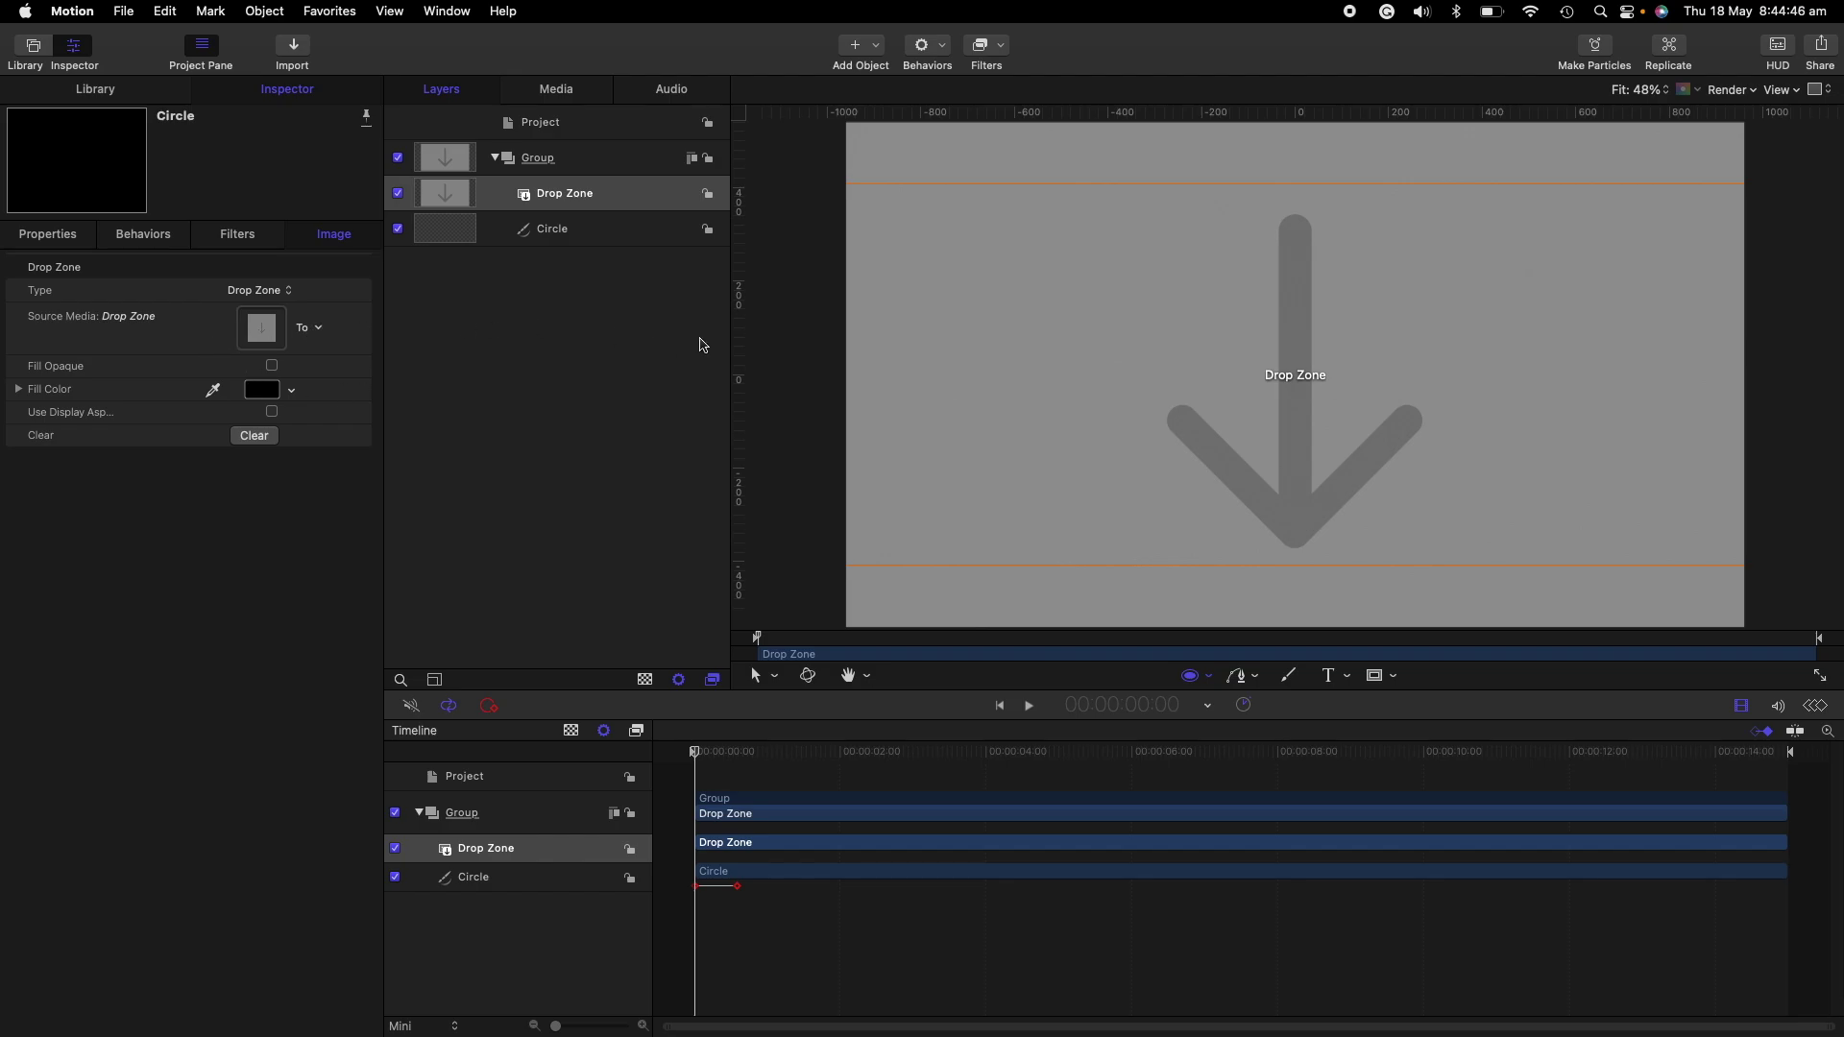
left_click(1391, 677)
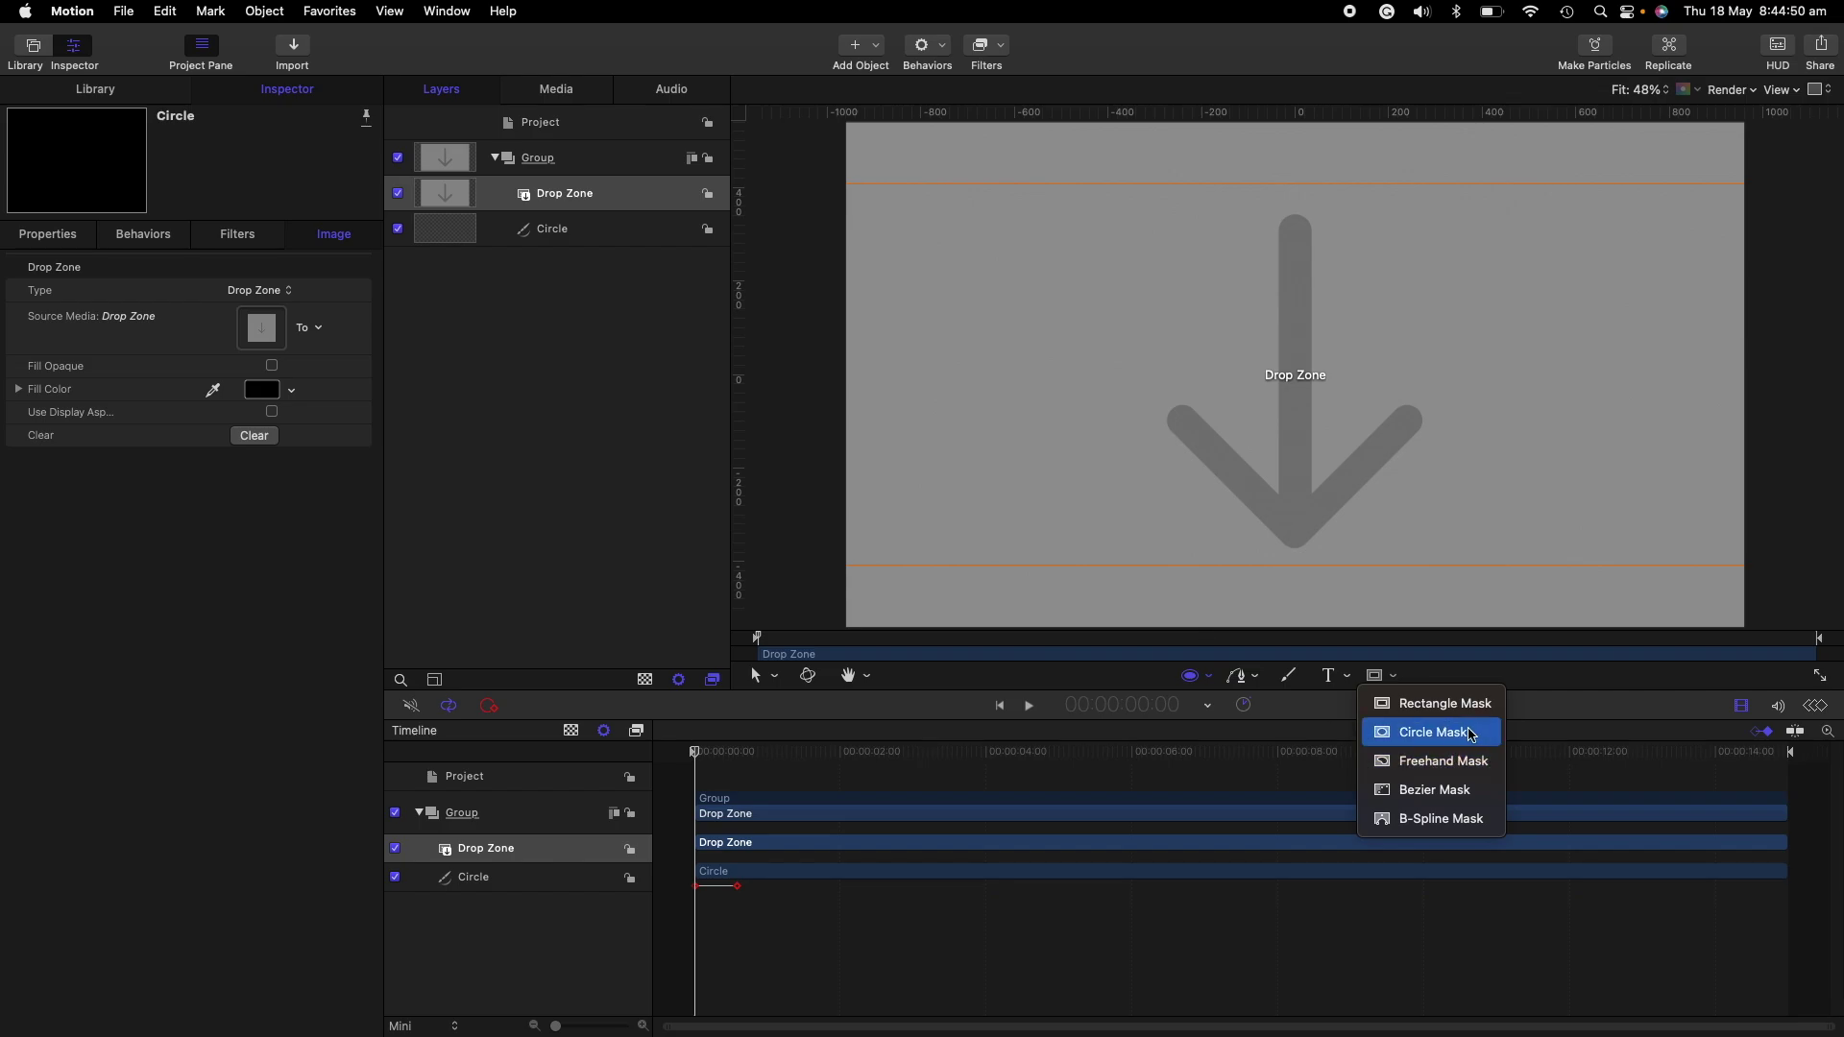
key("Return")
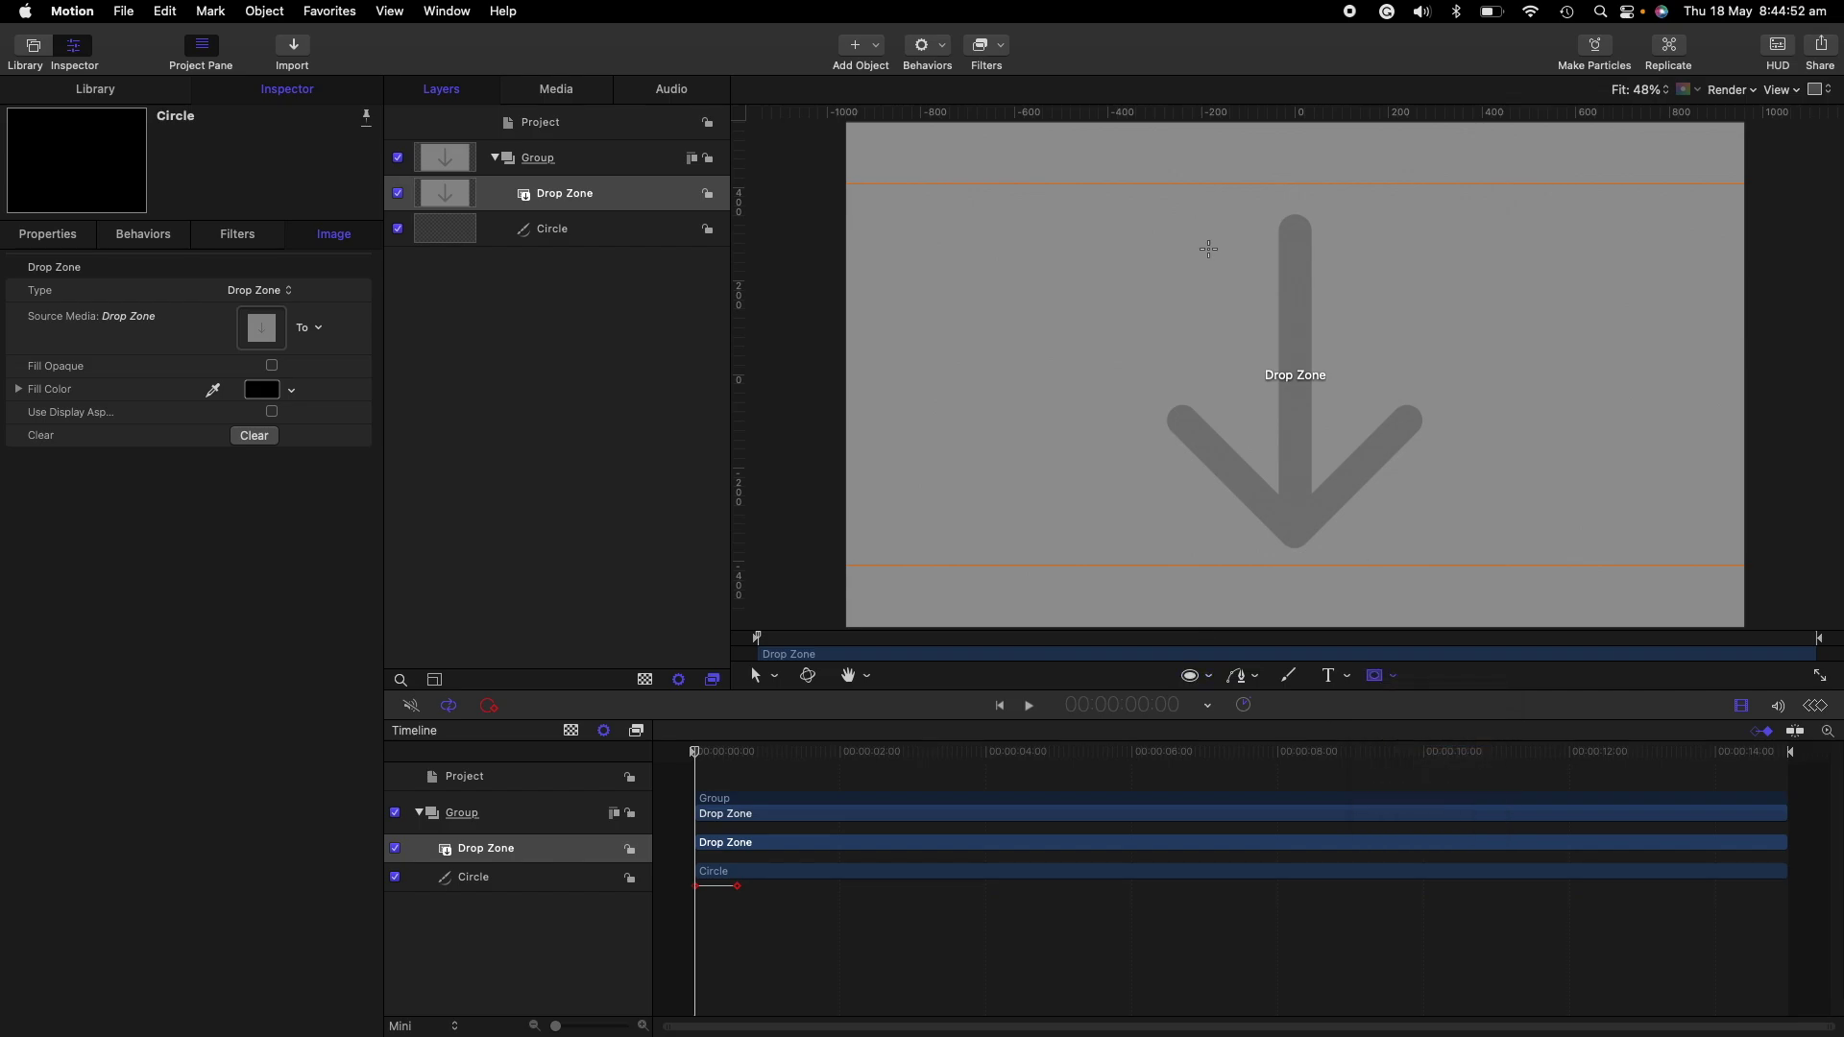
left_click_drag(1198, 242, 1469, 588)
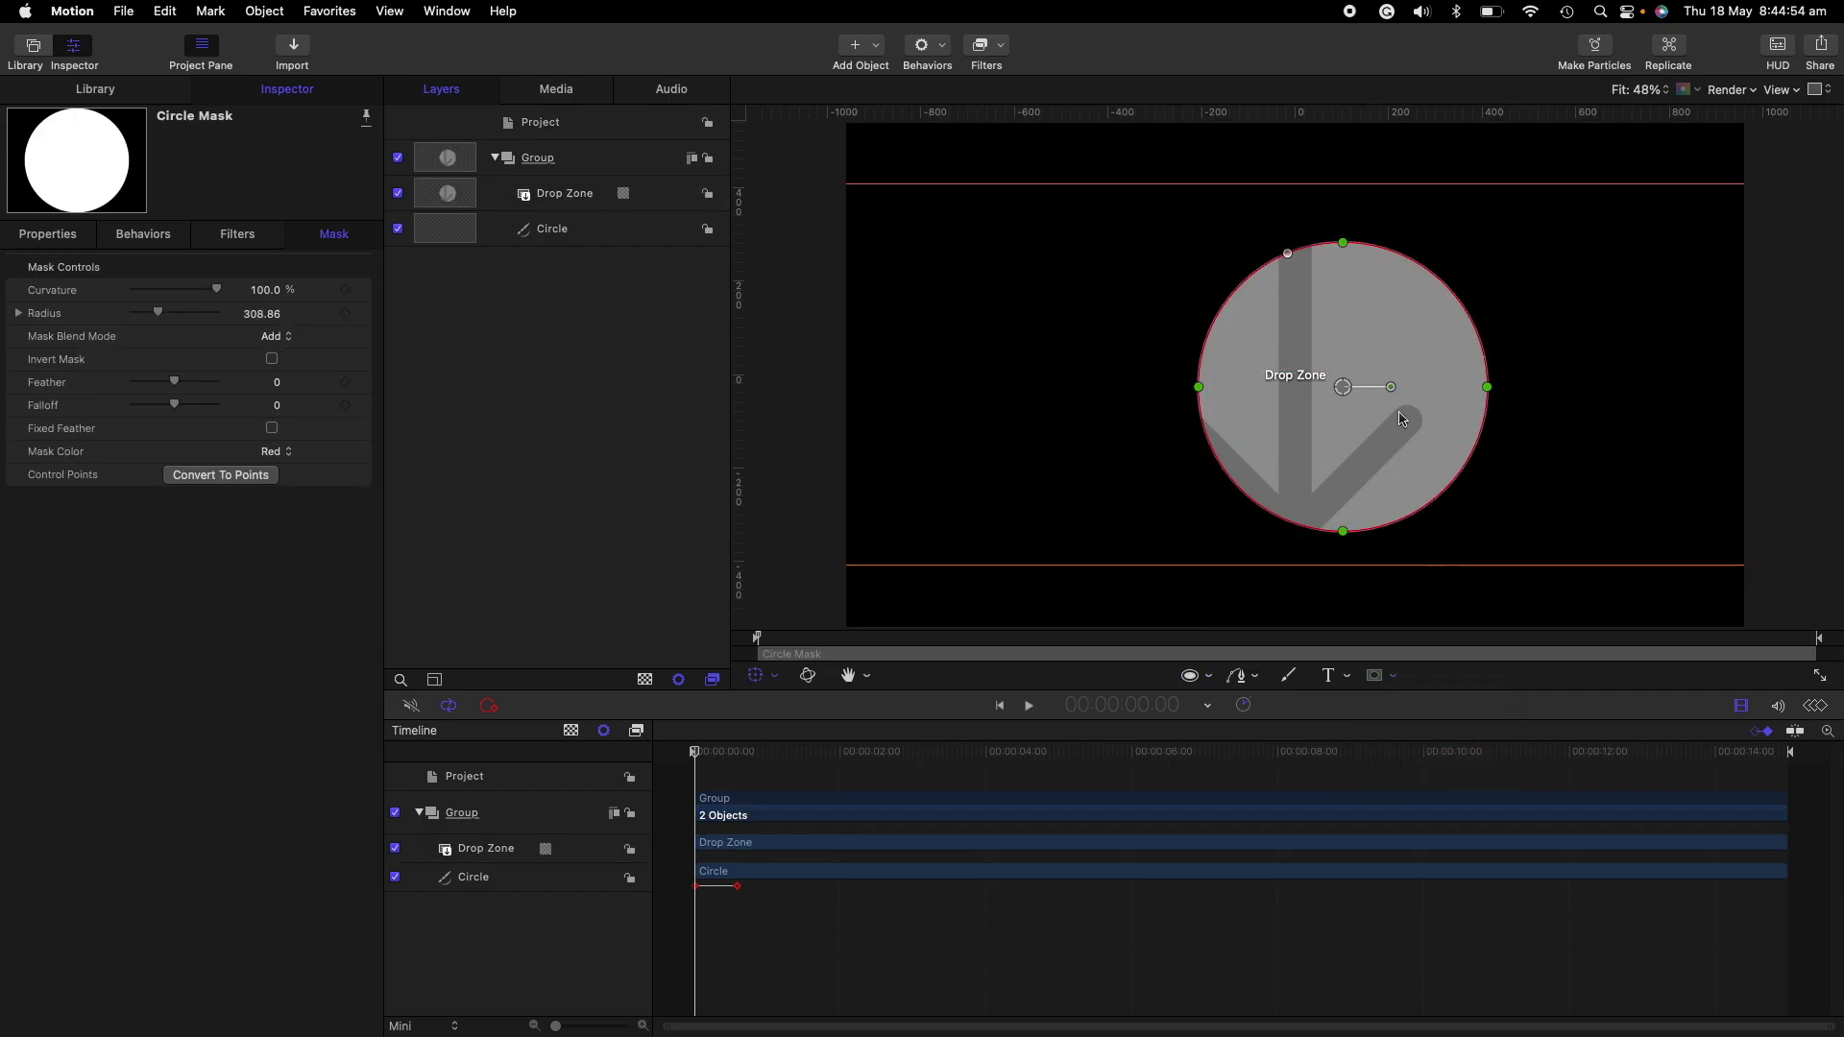
left_click_drag(543, 228, 656, 179)
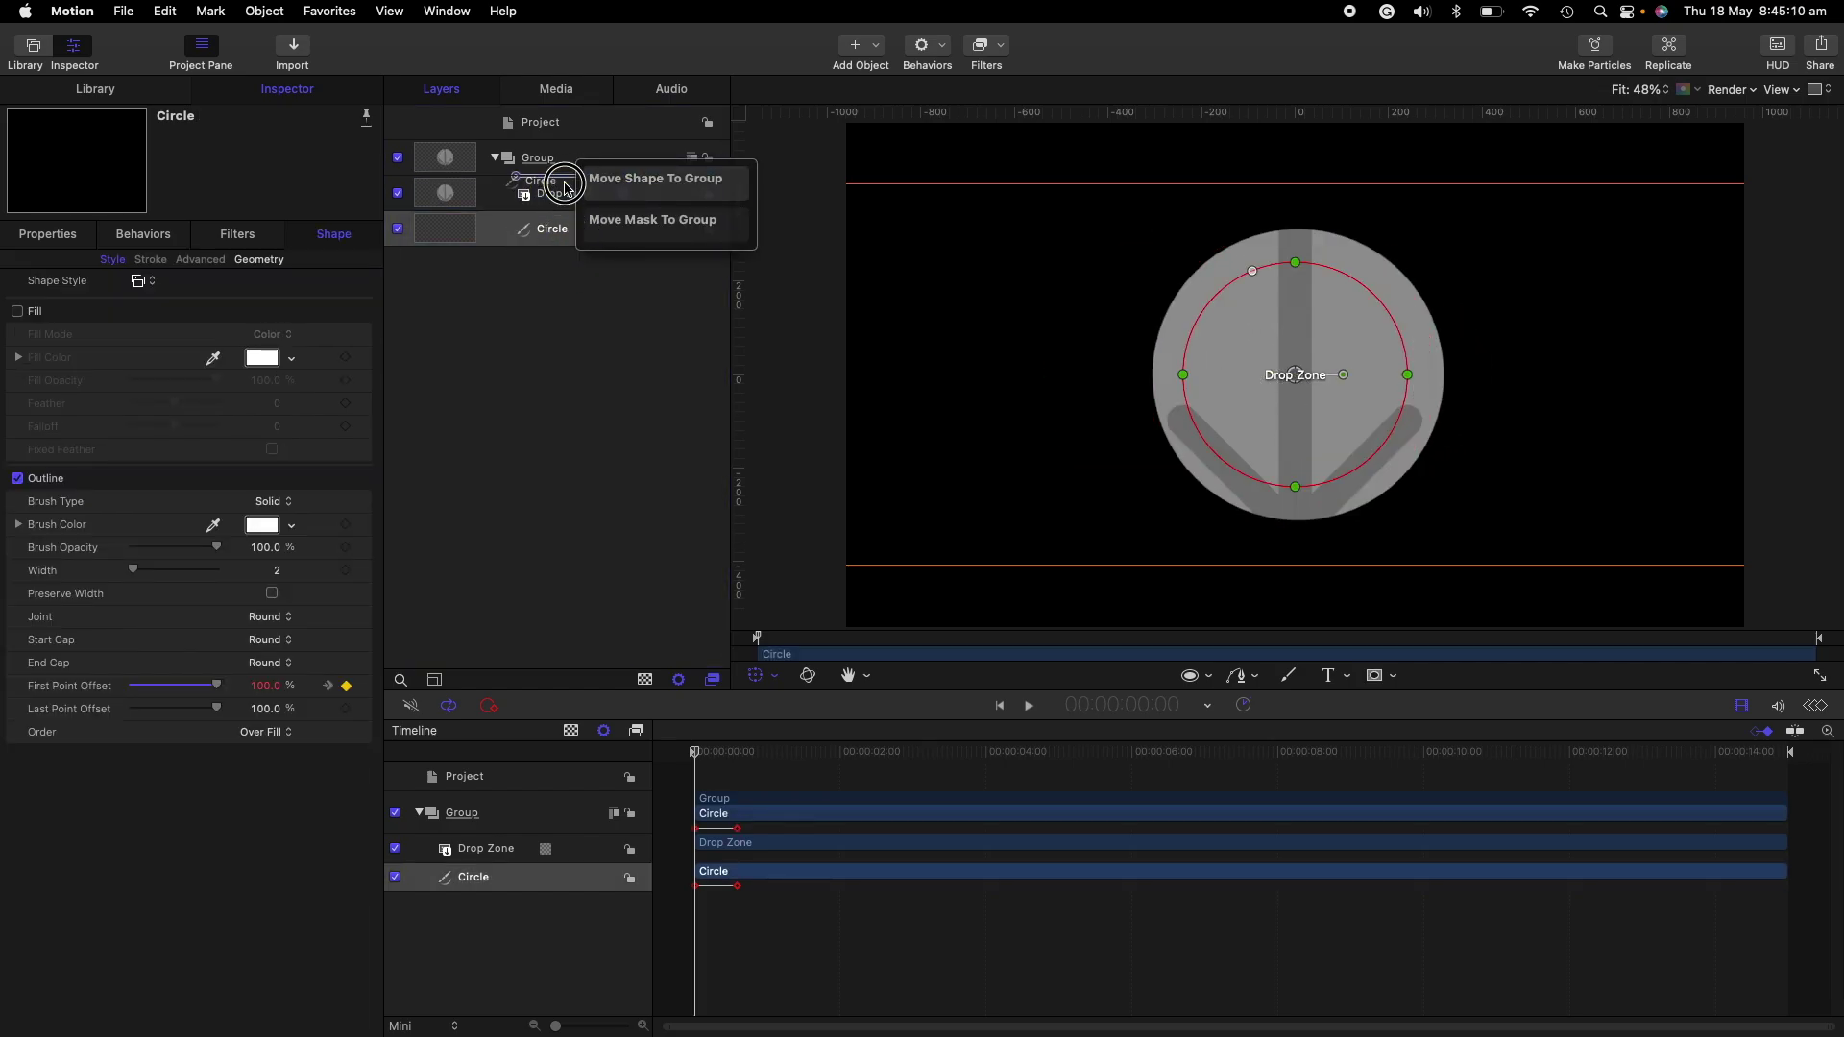
- Move the Circle into the Group as a shape and preview it with the drop zone hidden
left_click(1088, 372)
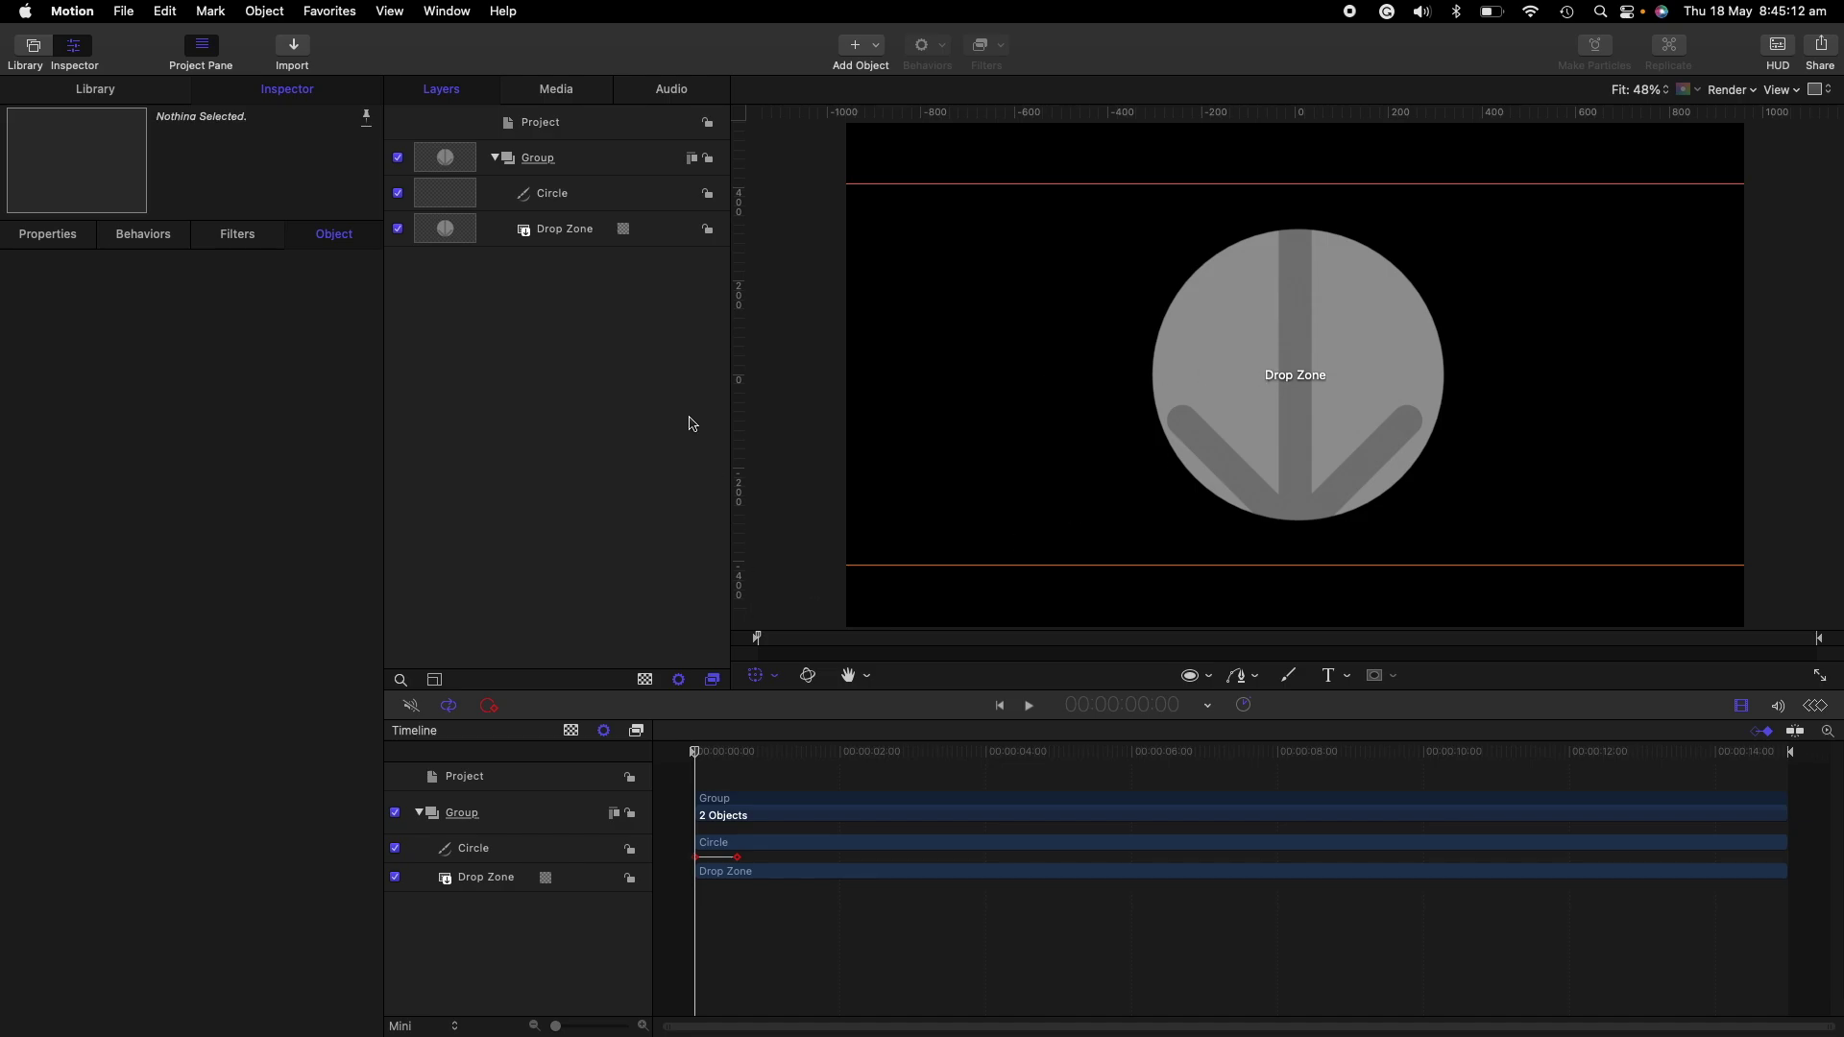
left_click(398, 229)
left_click_drag(702, 751, 744, 750)
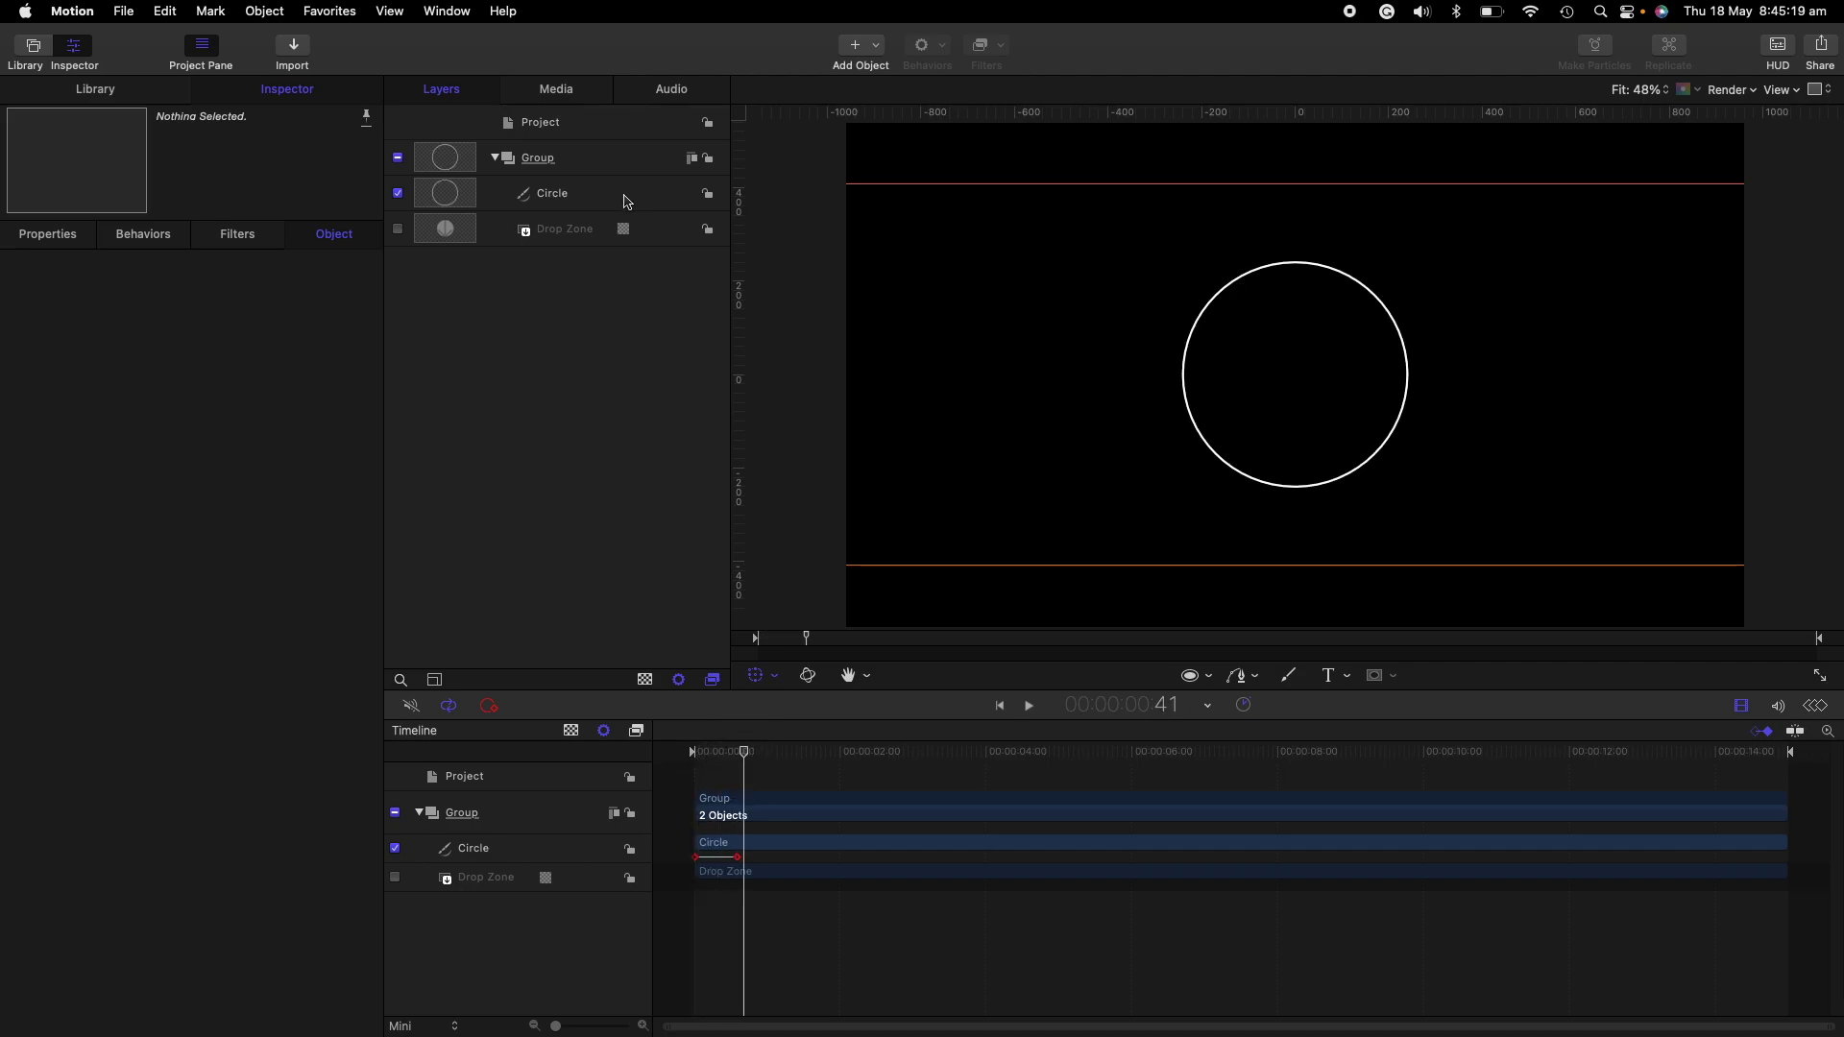
left_click(398, 230)
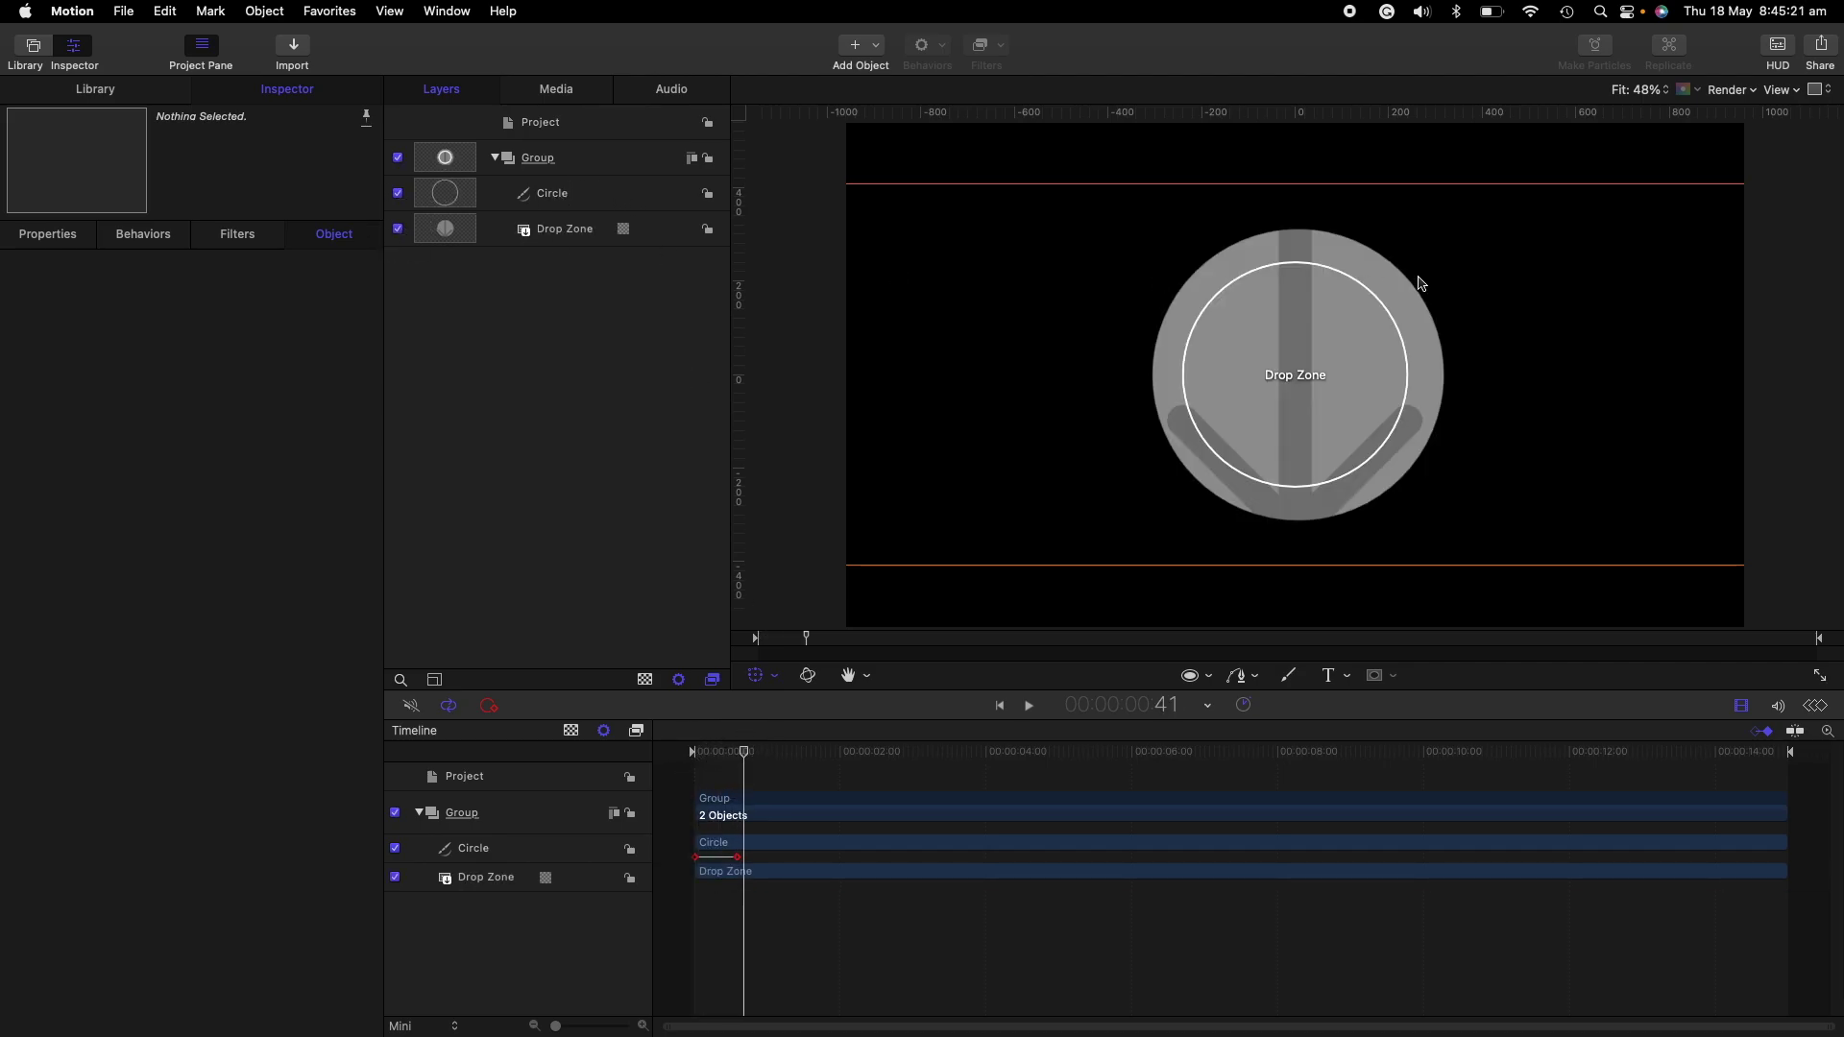
- Scale the Circle to 128% to ring the drop zone and play back the animation
left_click(588, 195)
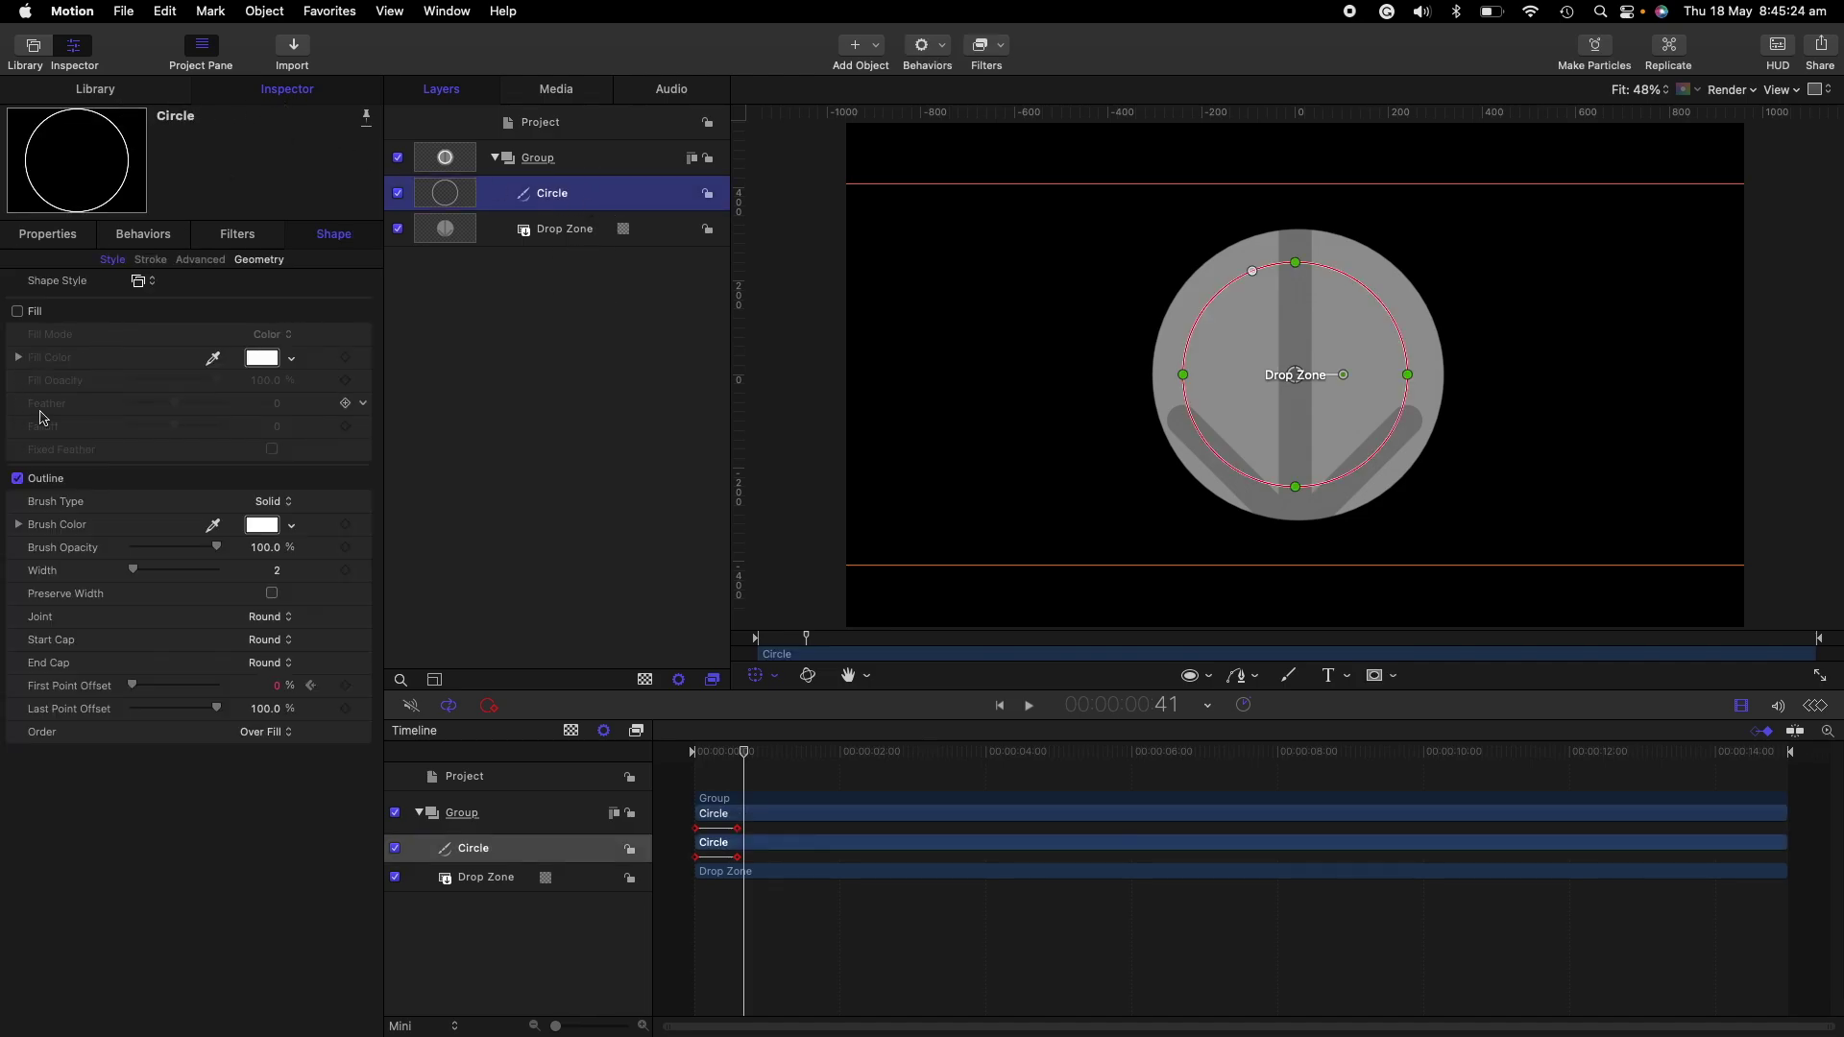
left_click(45, 233)
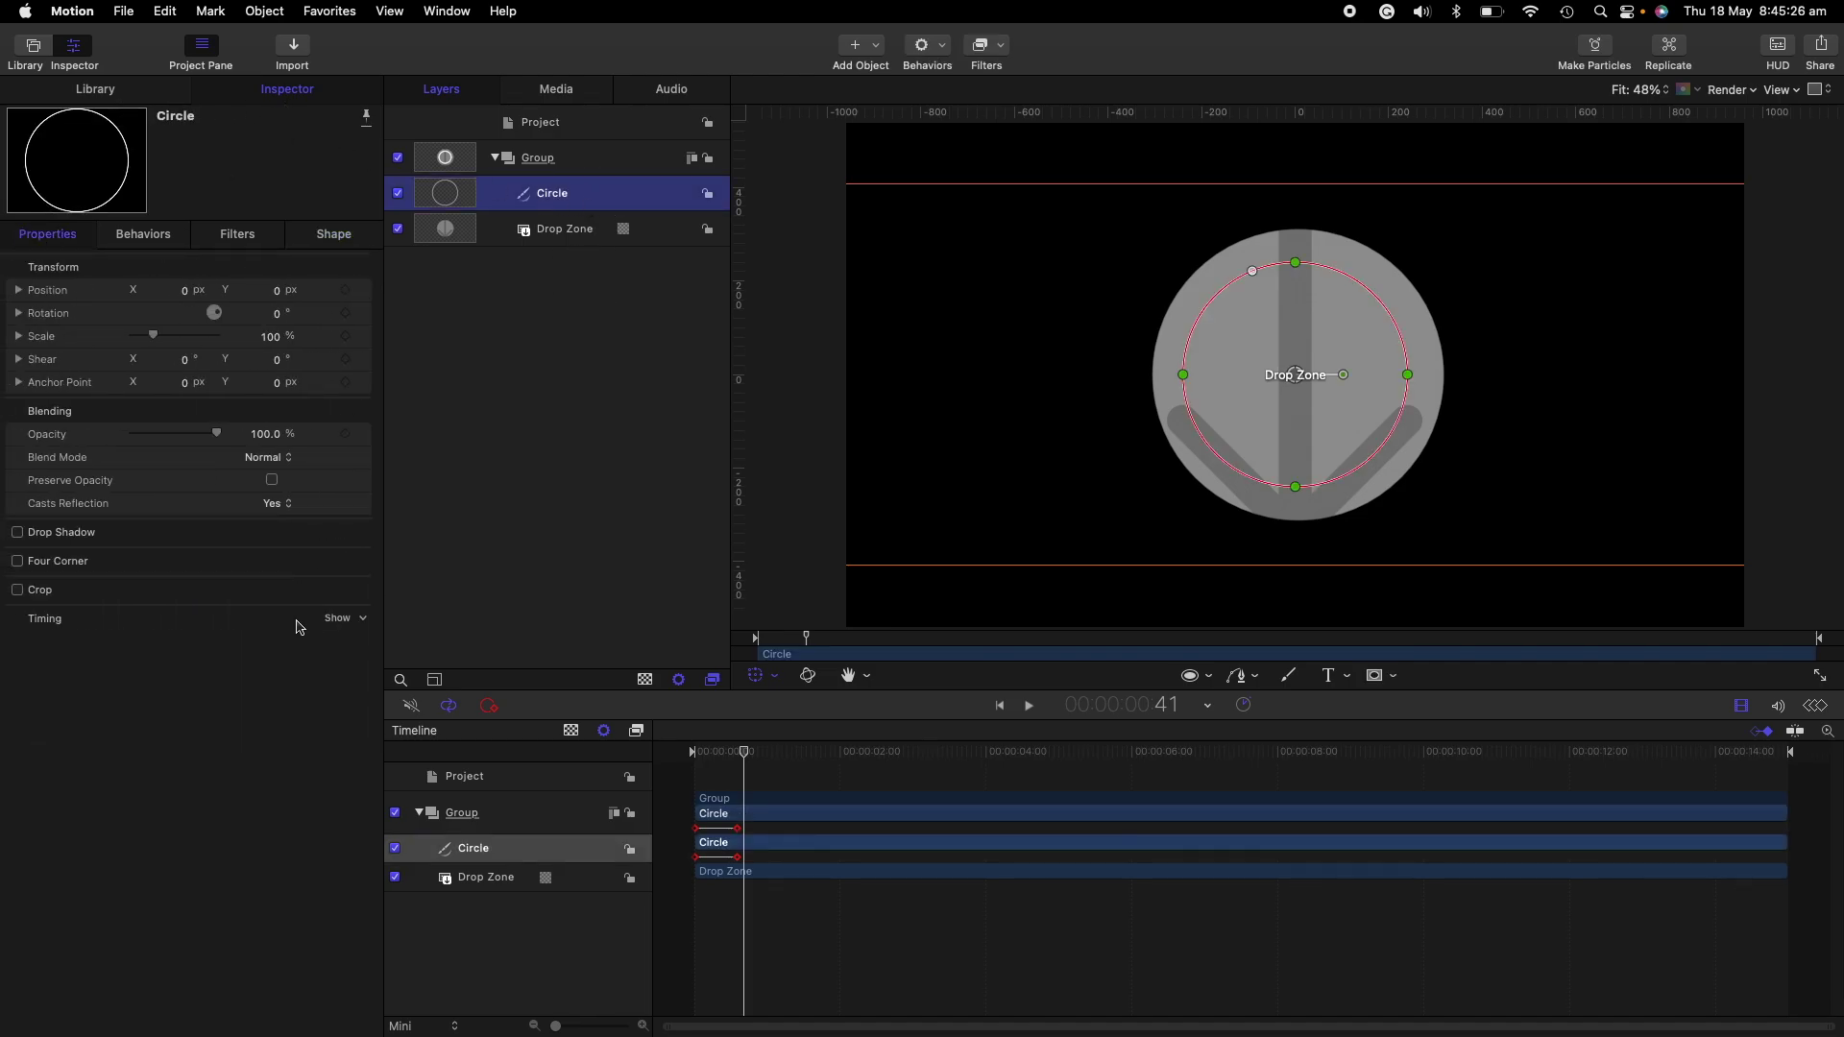
left_click_drag(154, 336, 157, 342)
left_click_drag(744, 752, 678, 762)
key("space")
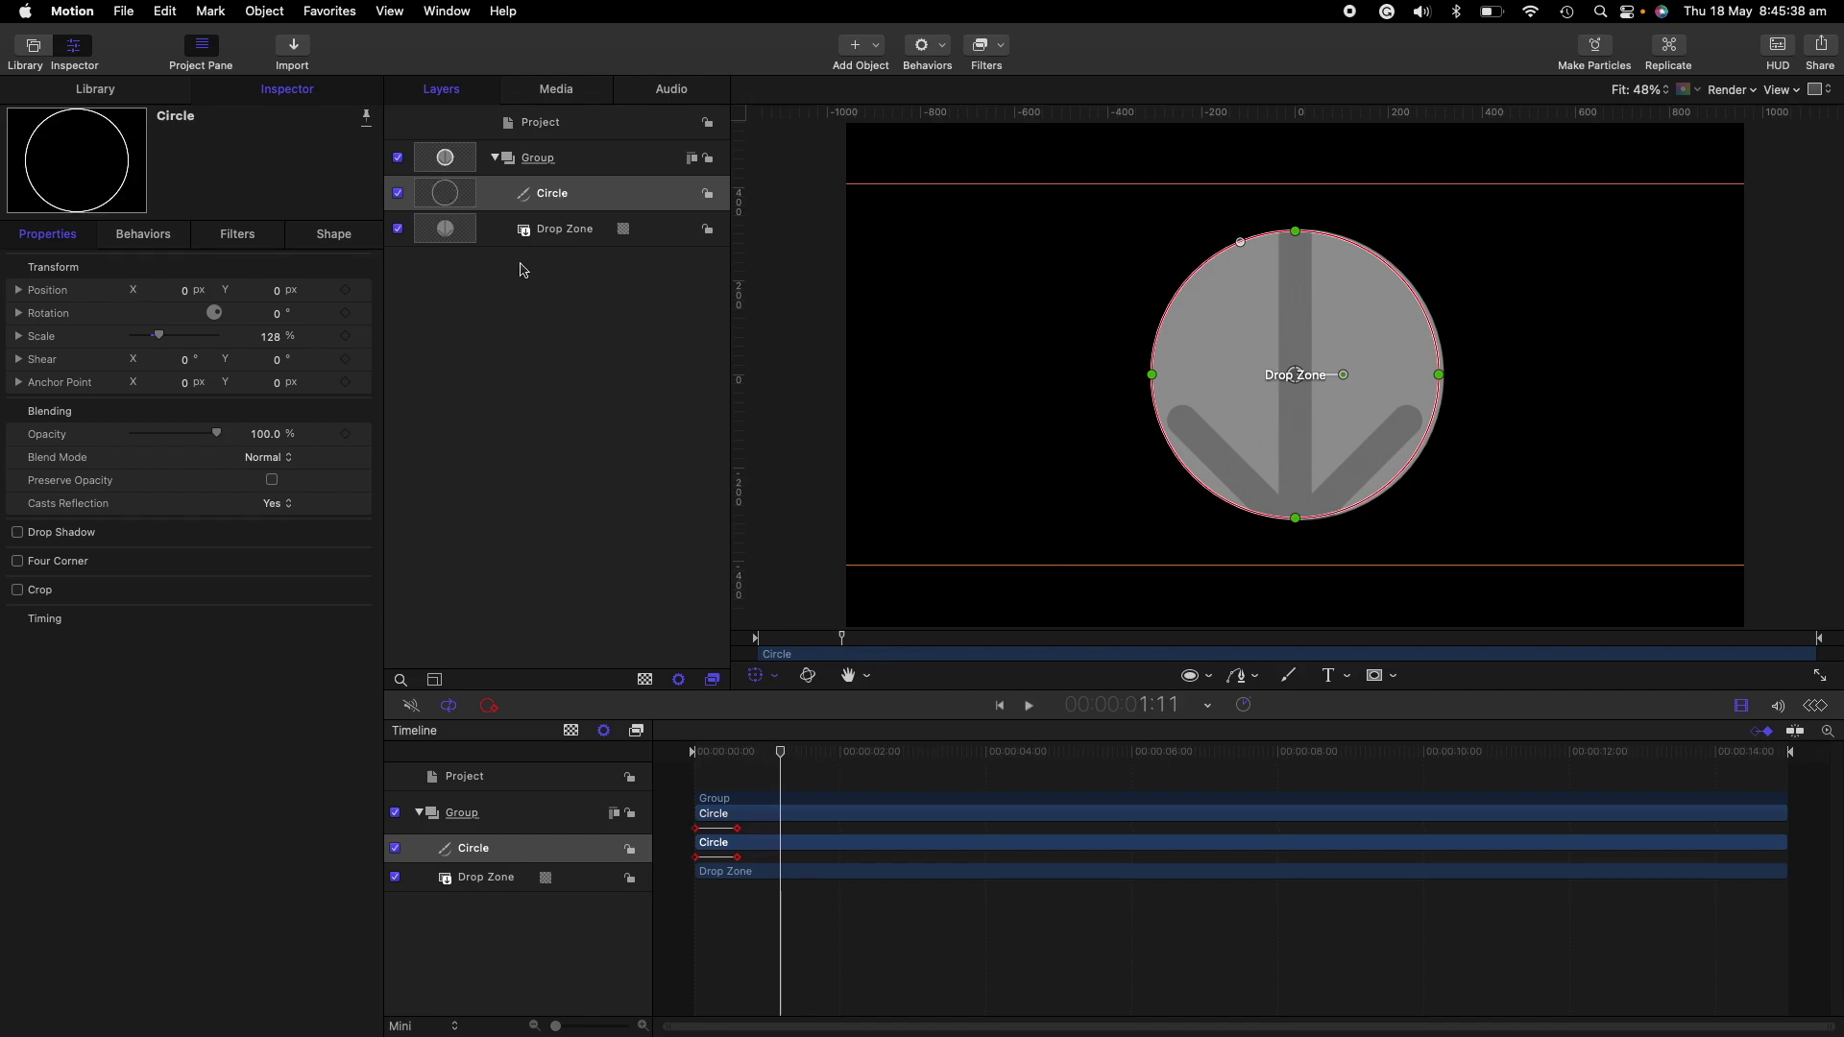
left_click(538, 230)
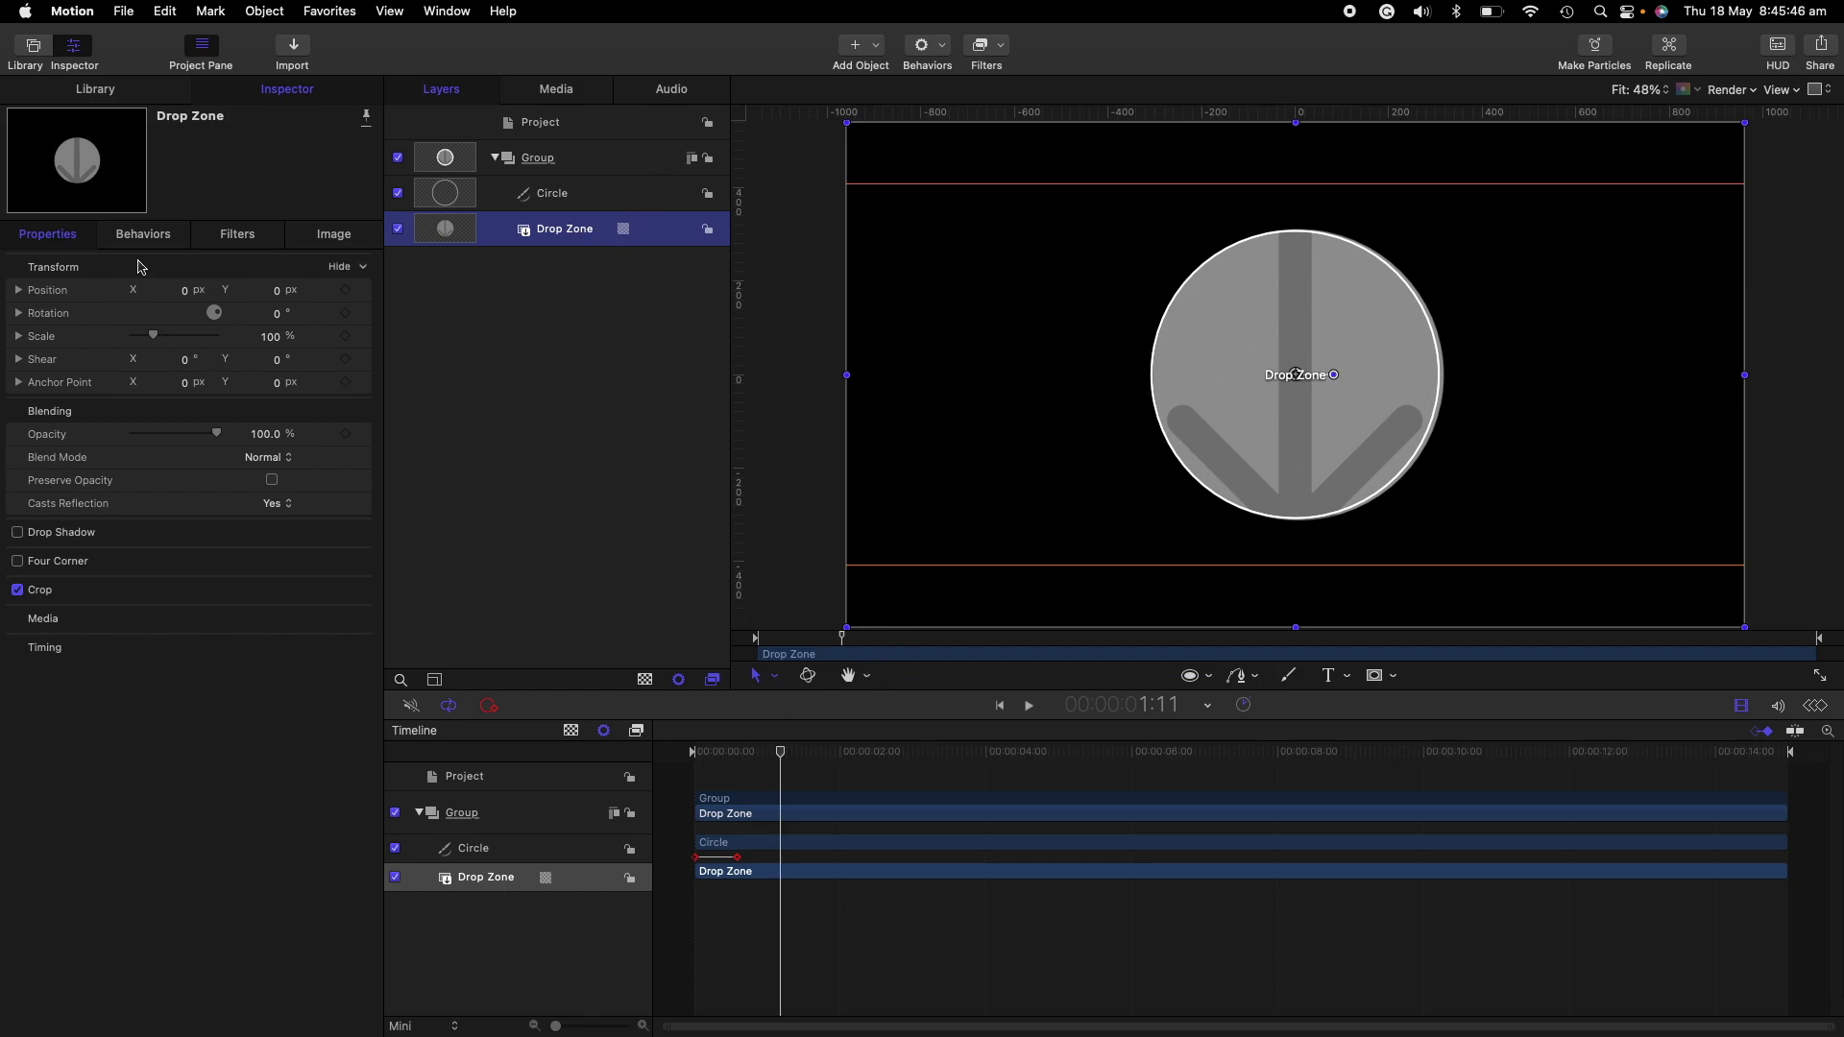
- Shrink the Drop Zone to 99% and nudge it to about -3.2, 2.6, then preview
left_click_drag(157, 340, 158, 341)
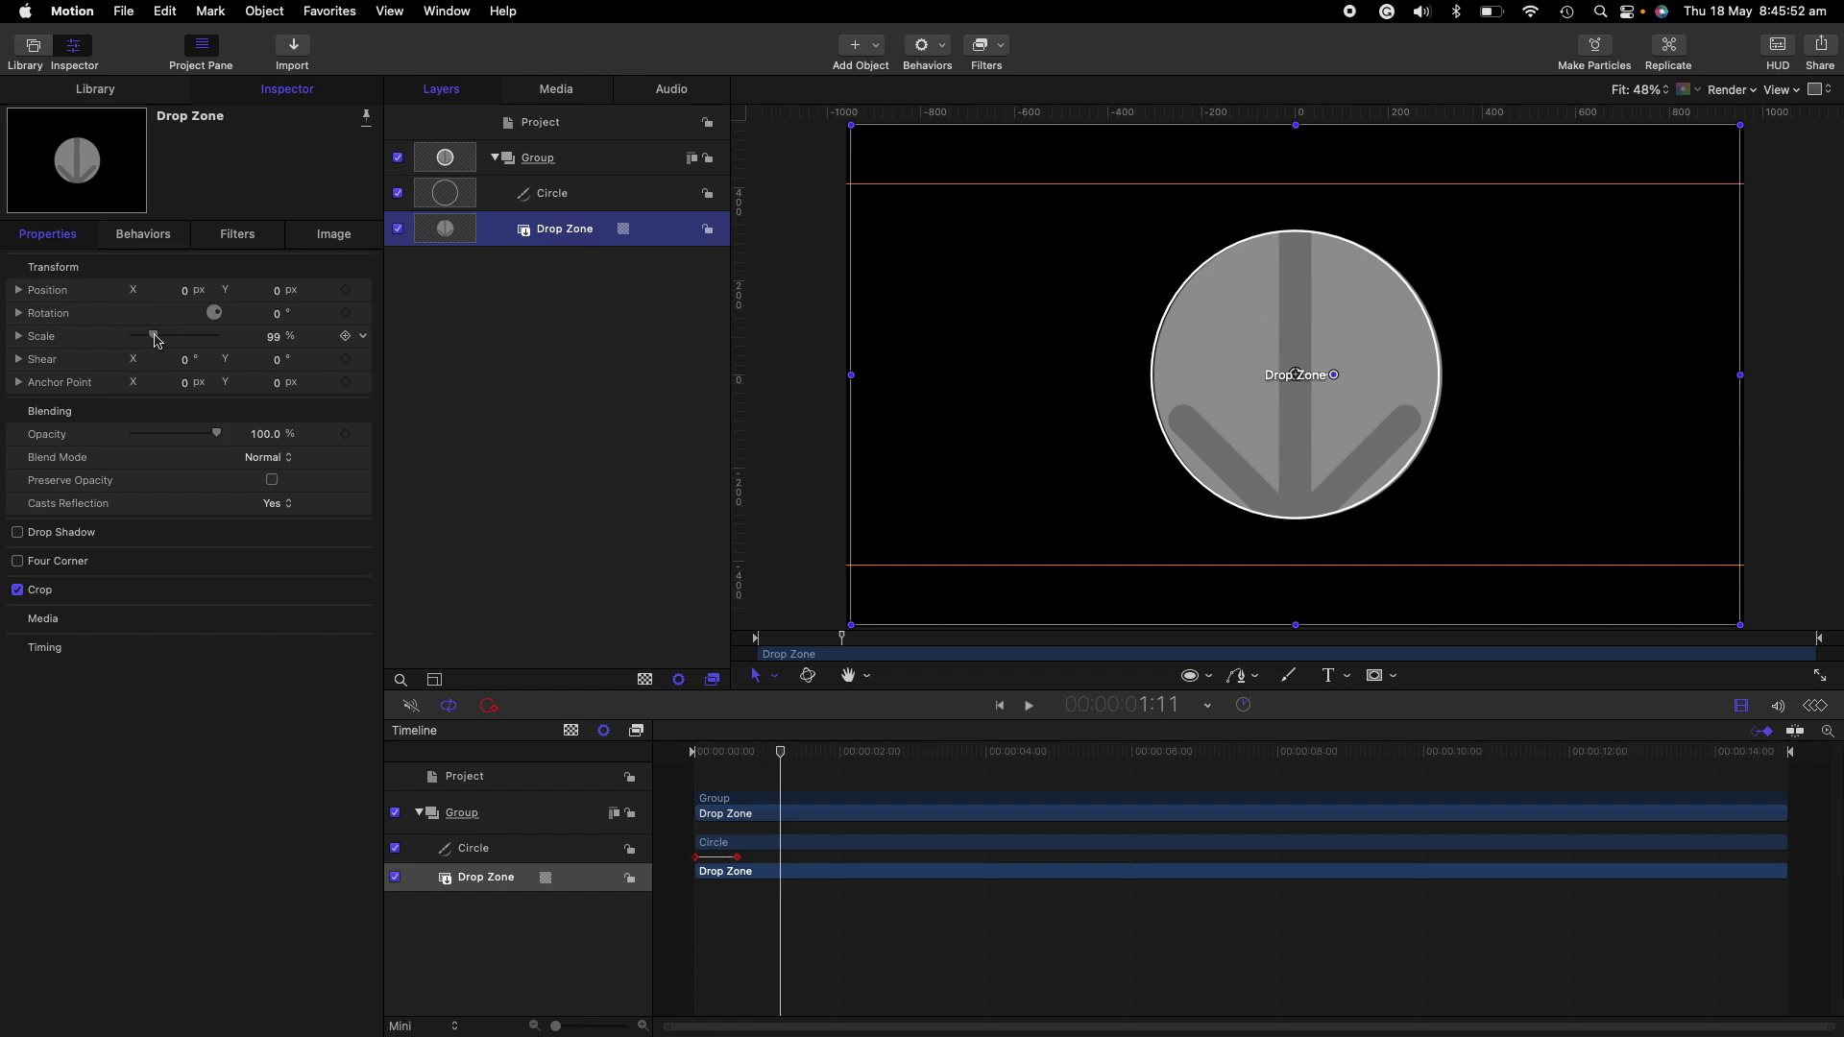
left_click_drag(1297, 391, 1297, 394)
left_click(631, 453)
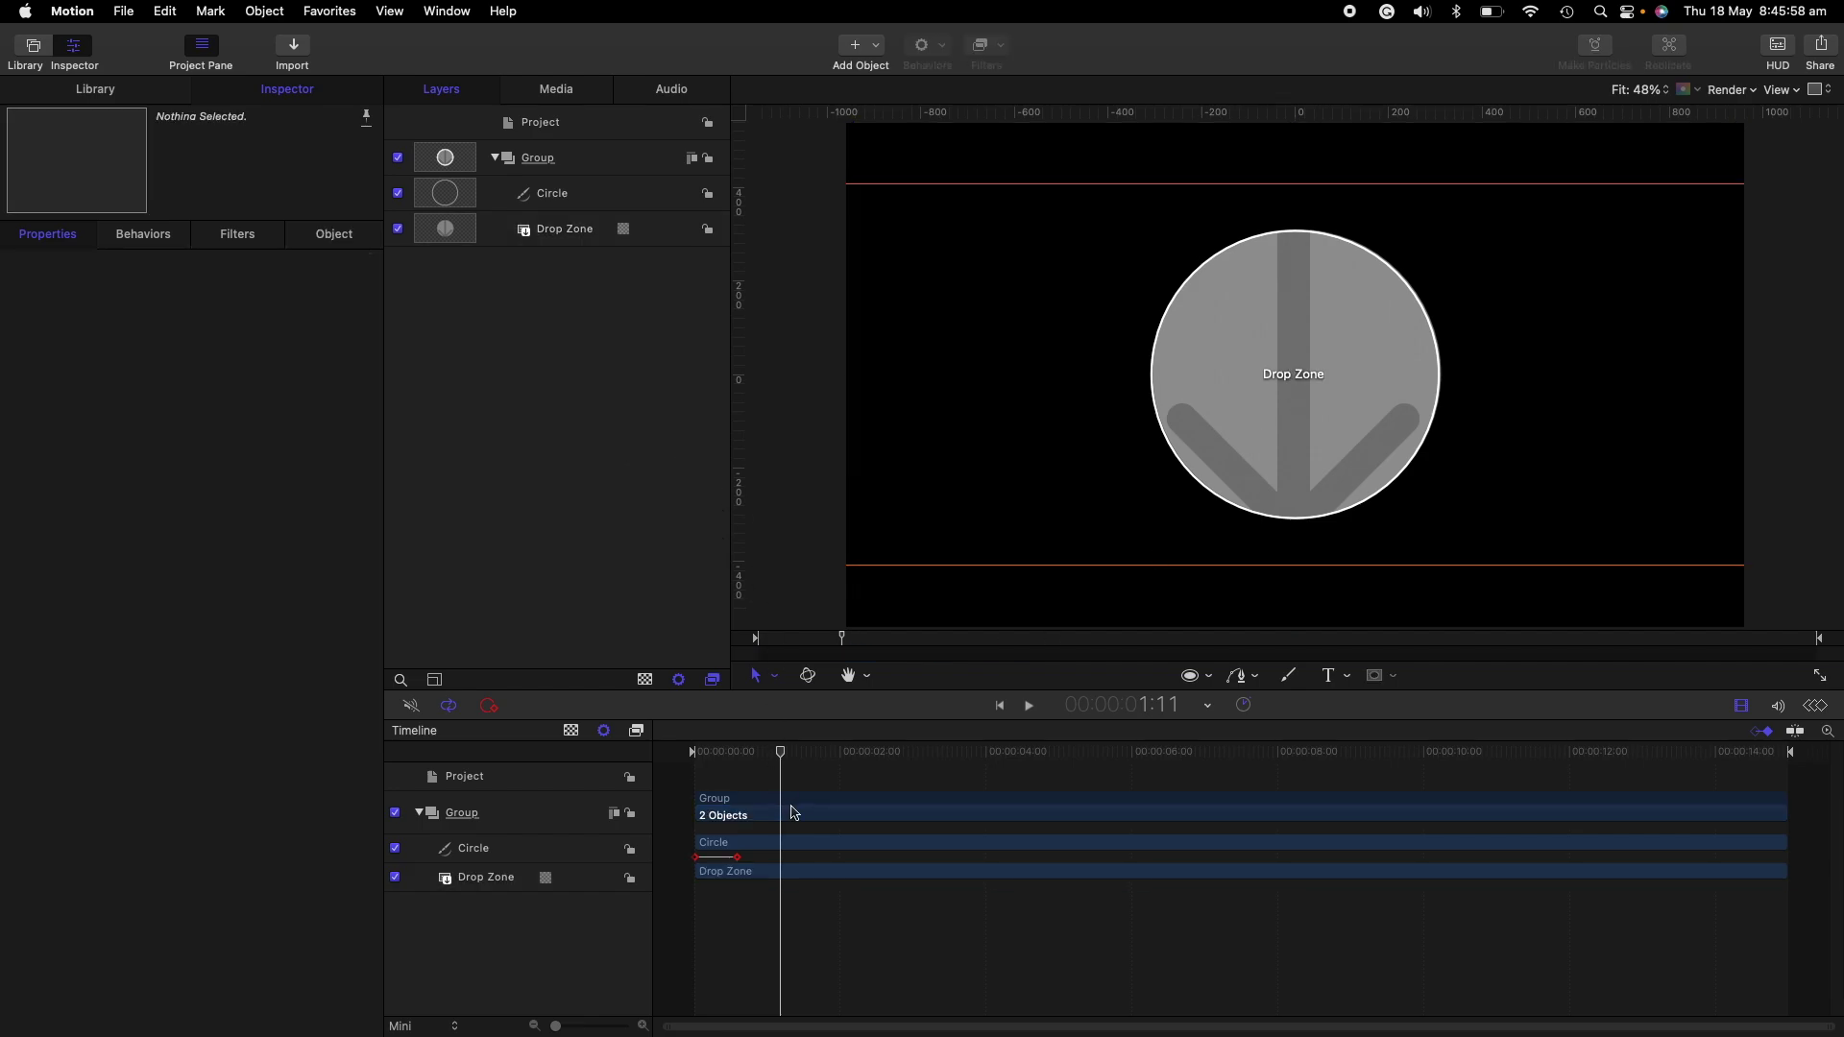
left_click_drag(781, 758, 683, 746)
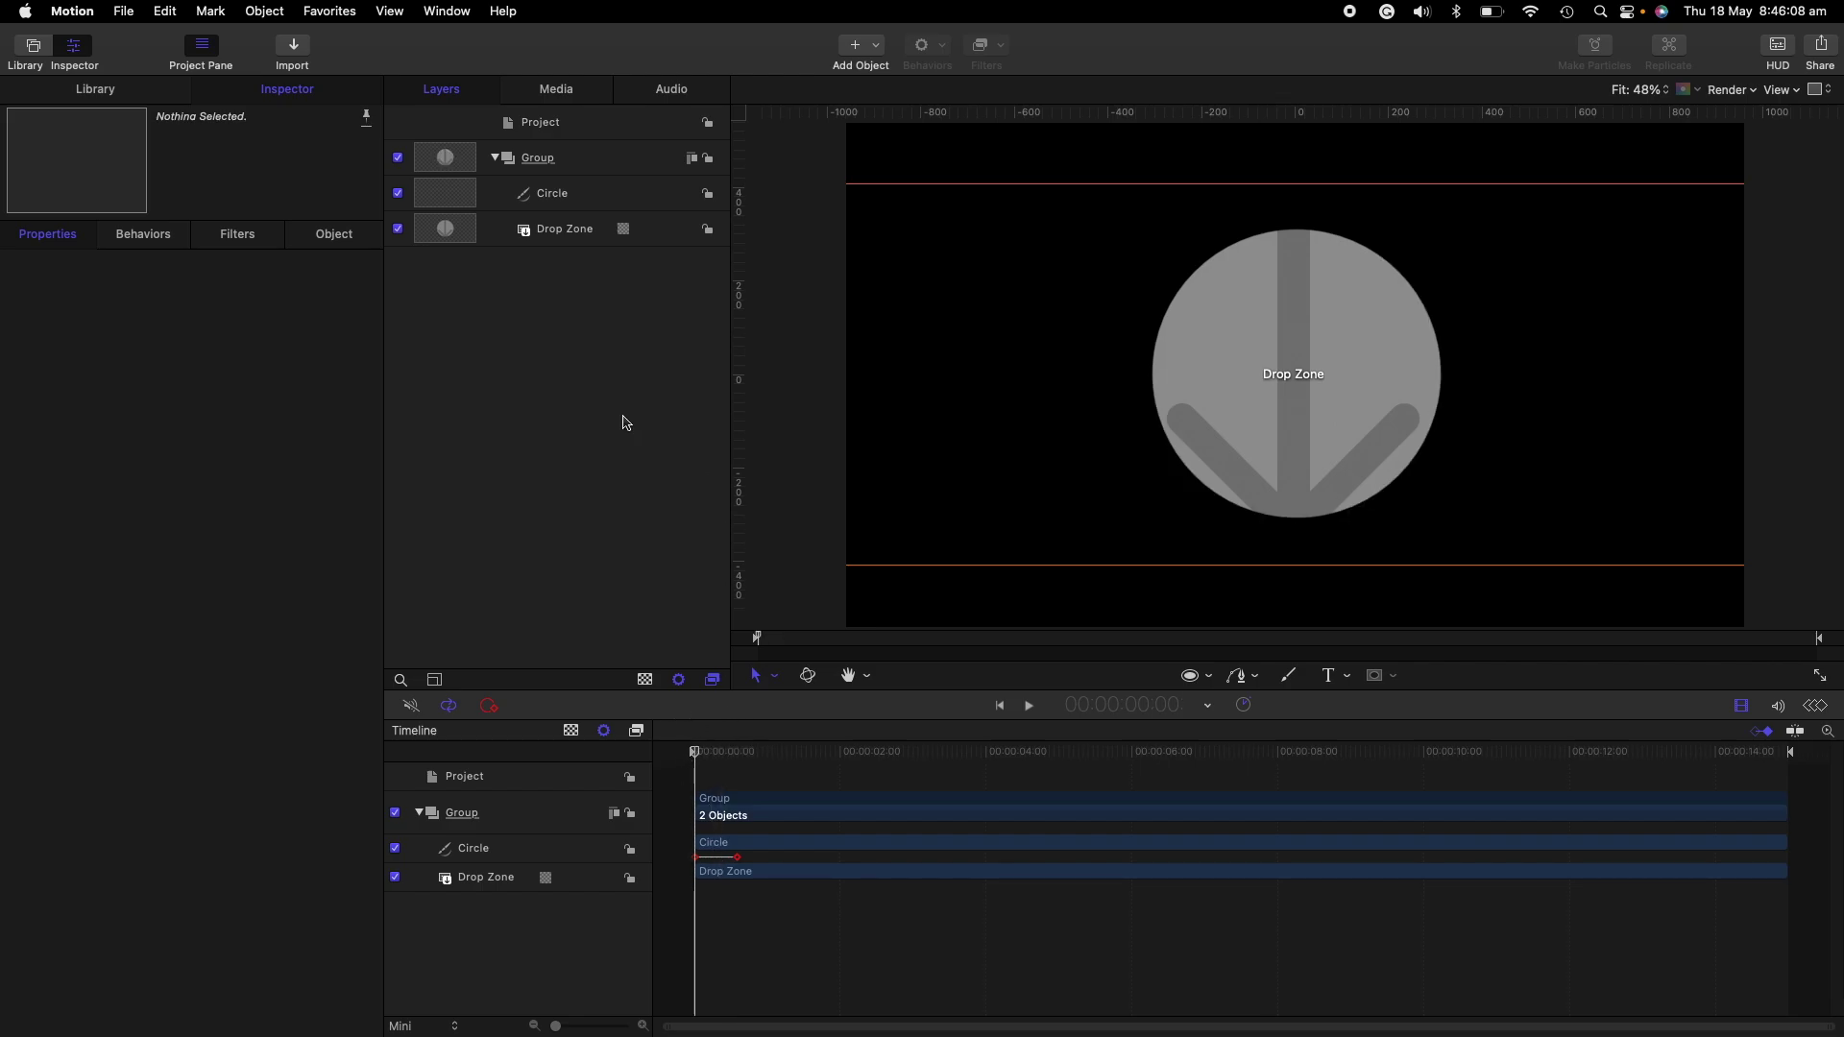
left_click(577, 246)
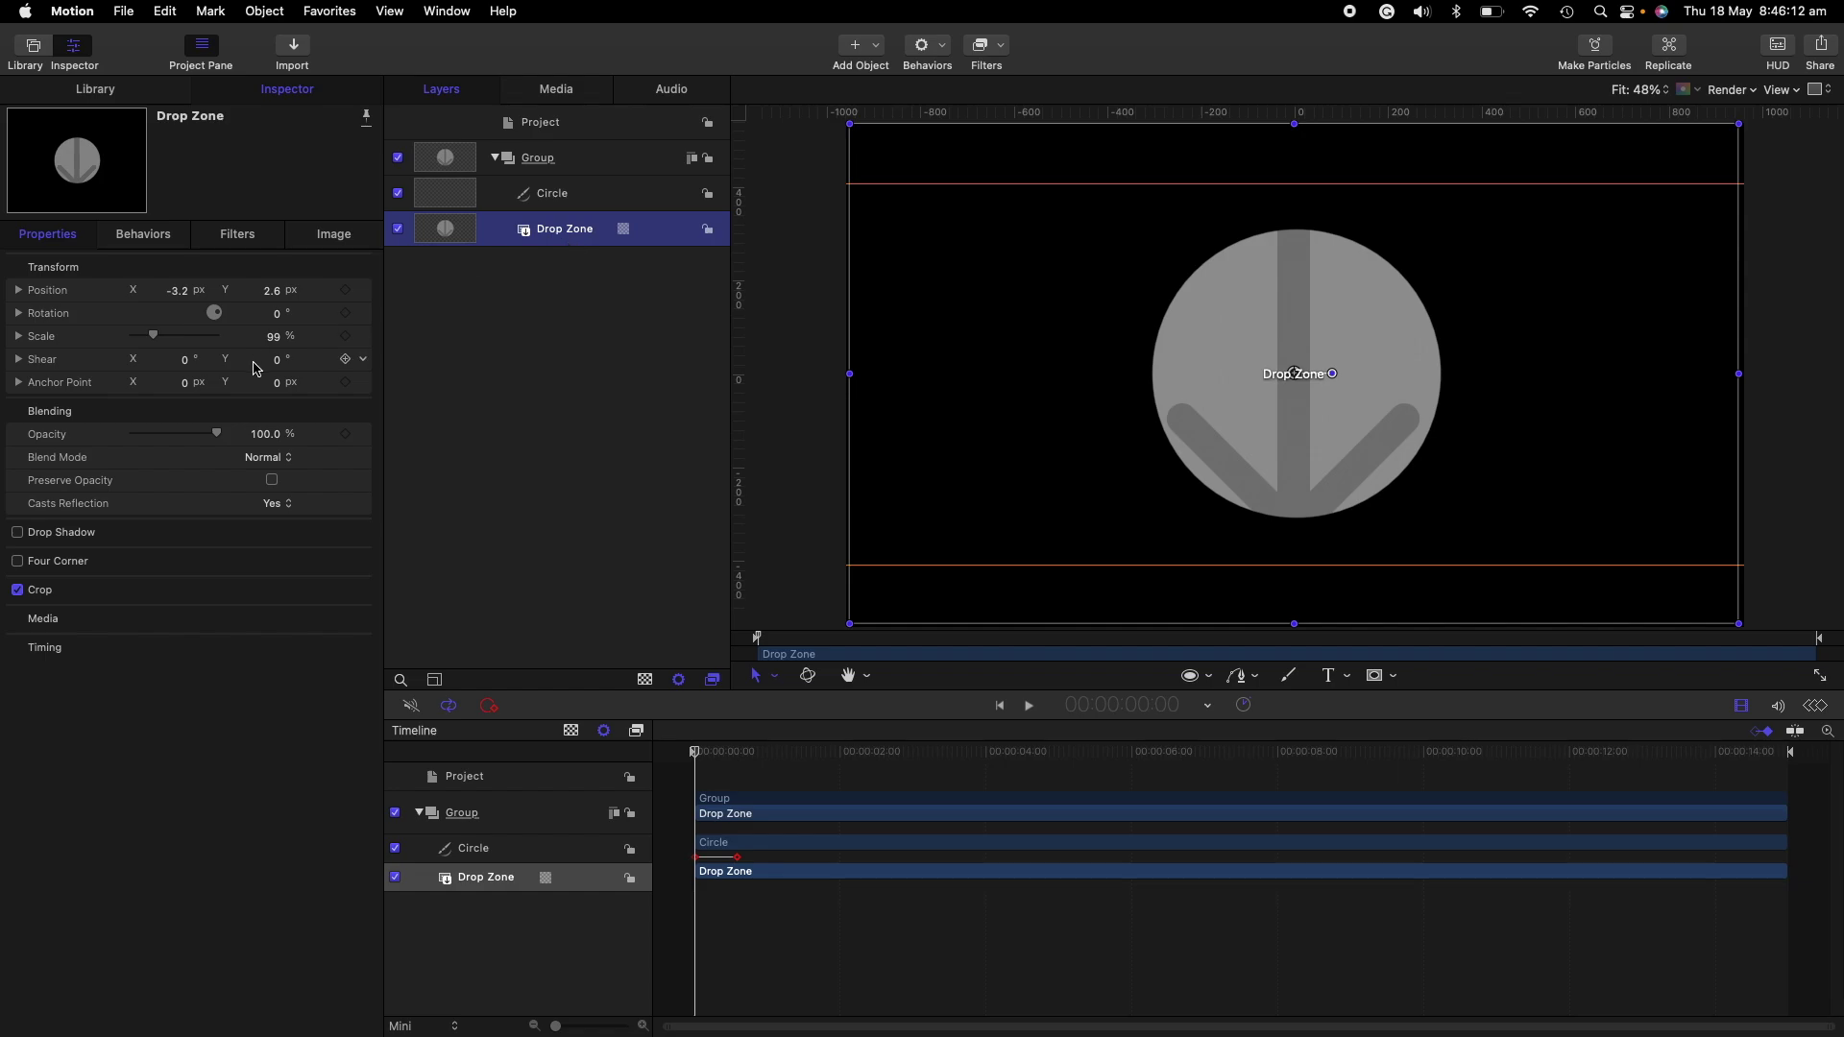
- Publish the Drop Zone's Position, Scale and Opacity parameters
left_click(363, 293)
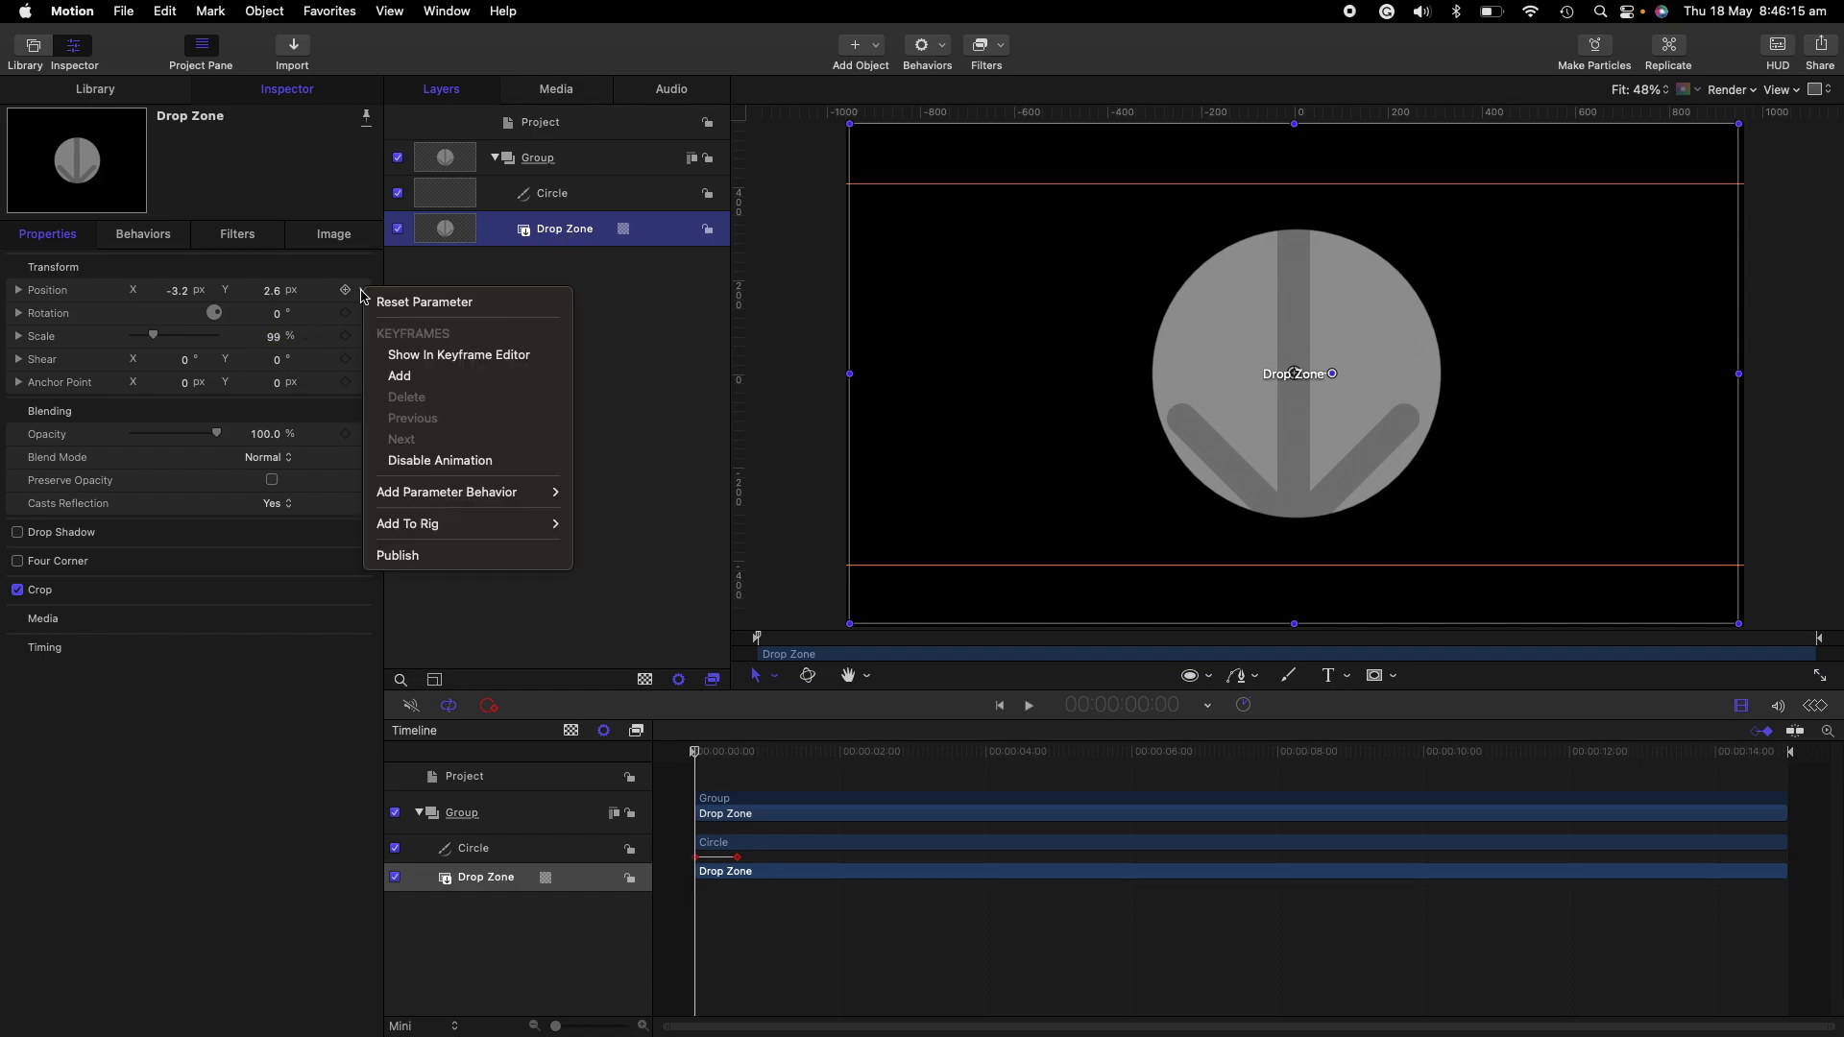
left_click(444, 555)
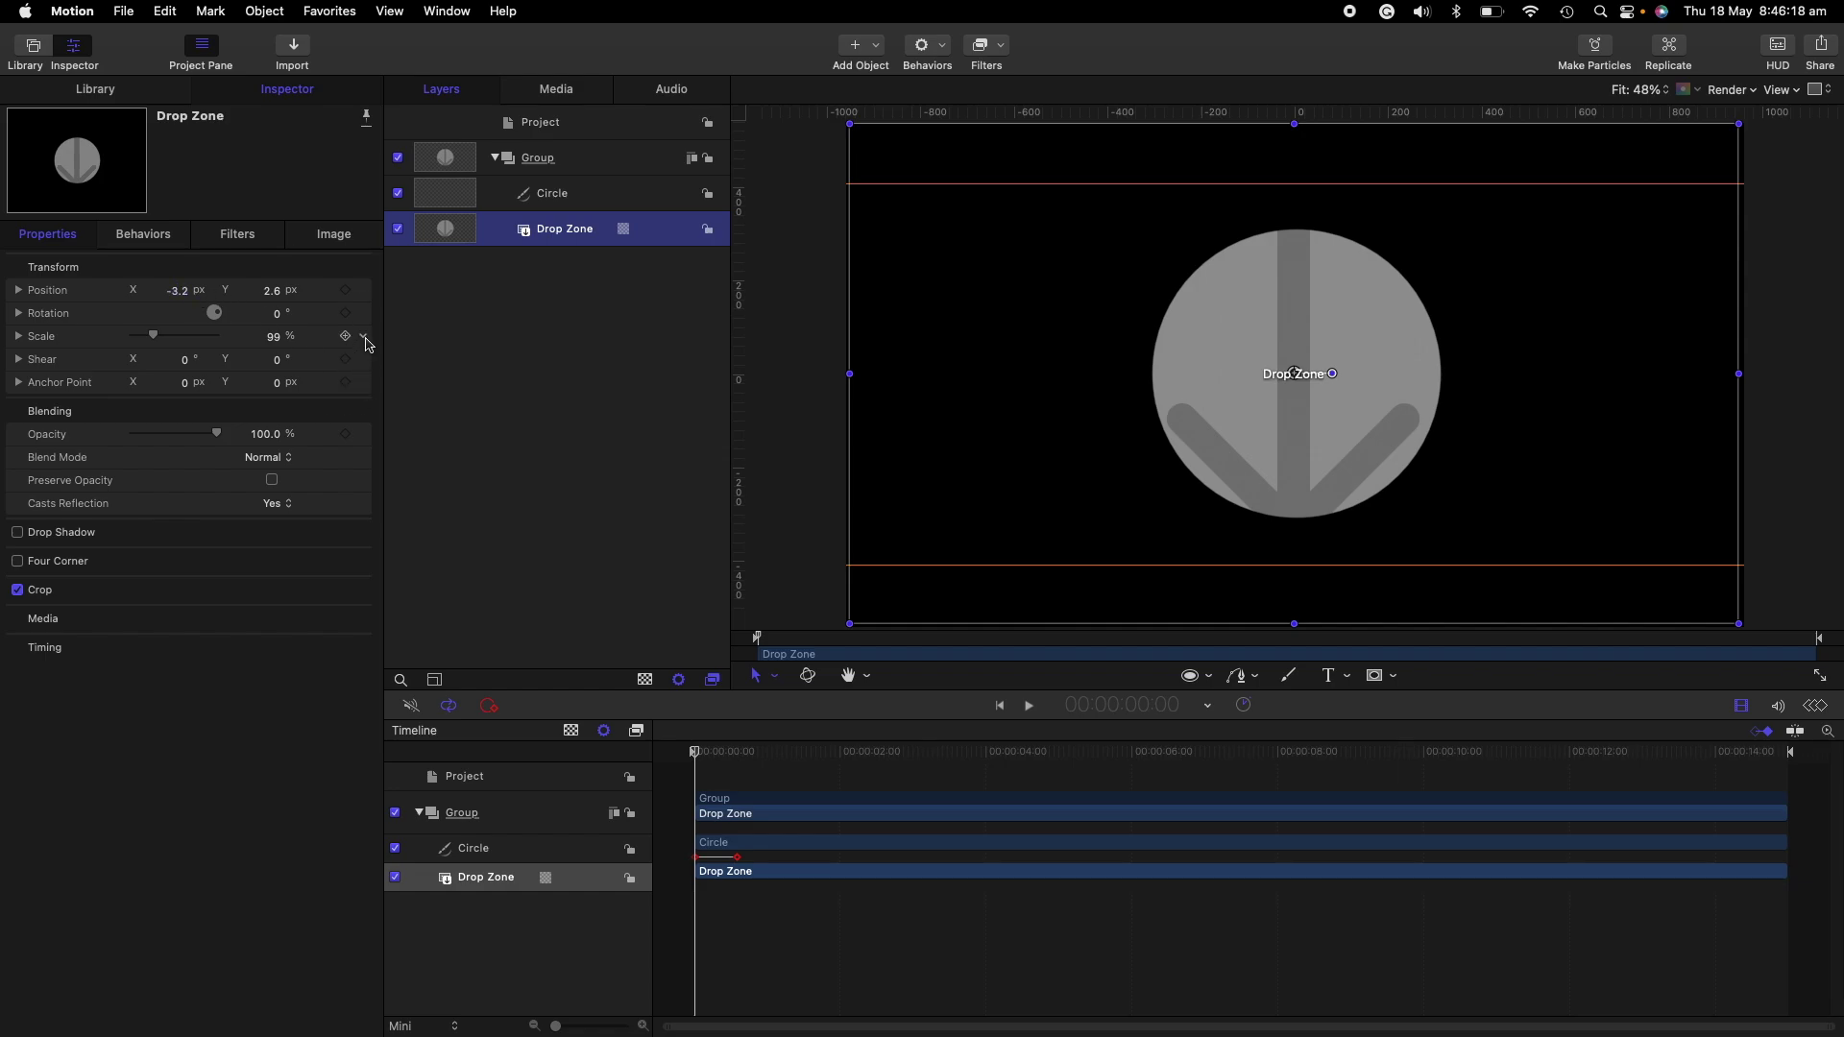
left_click(364, 338)
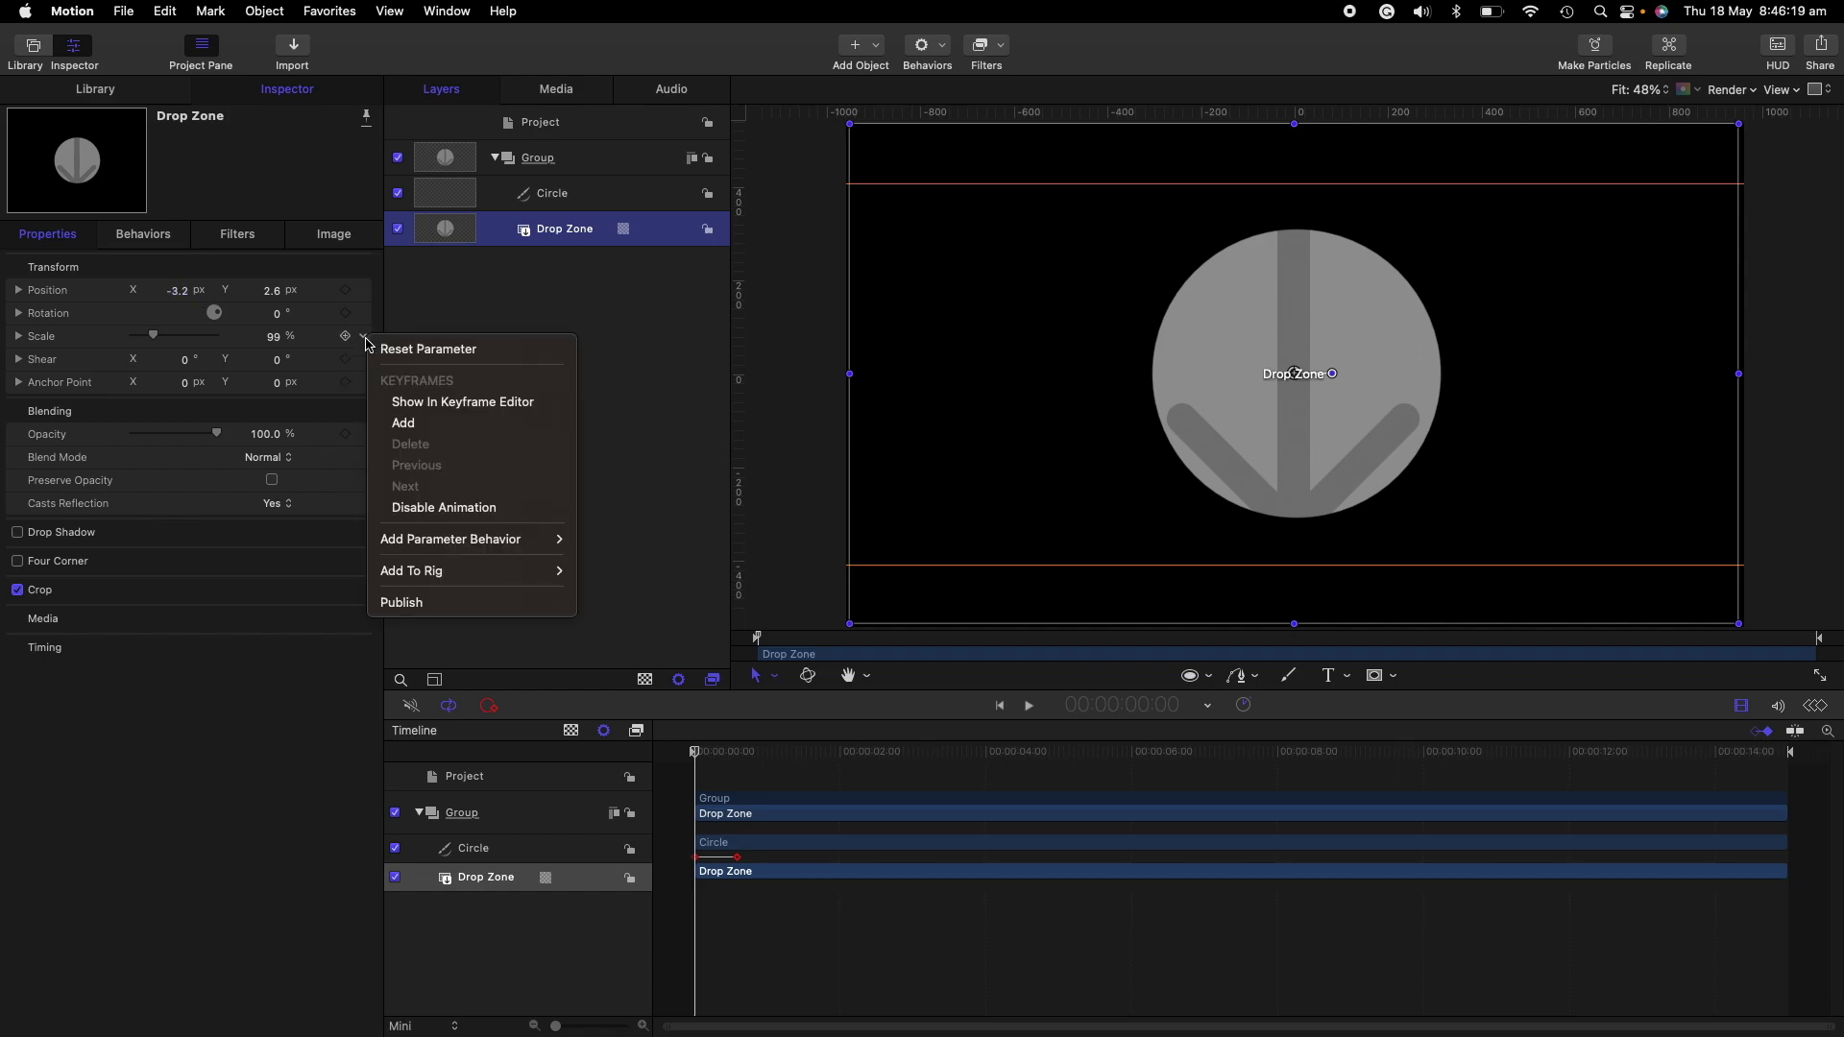
left_click(453, 603)
left_click(365, 437)
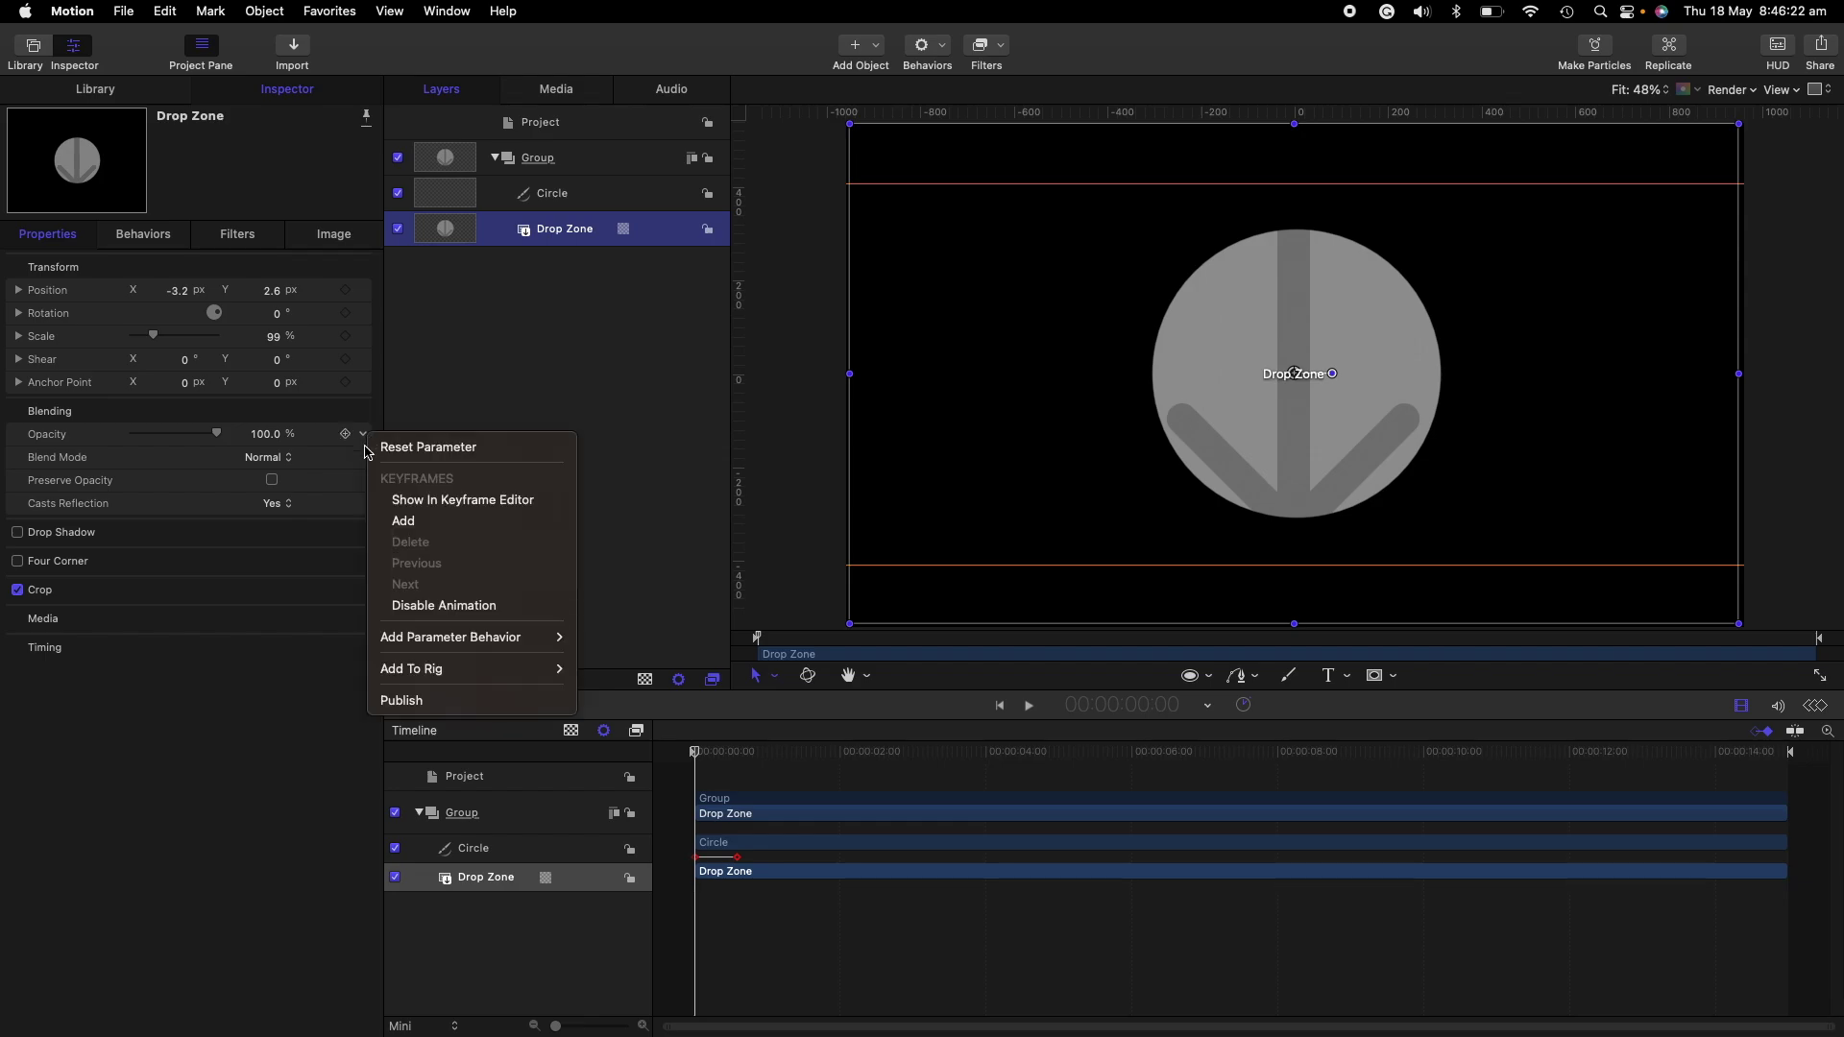
left_click(469, 704)
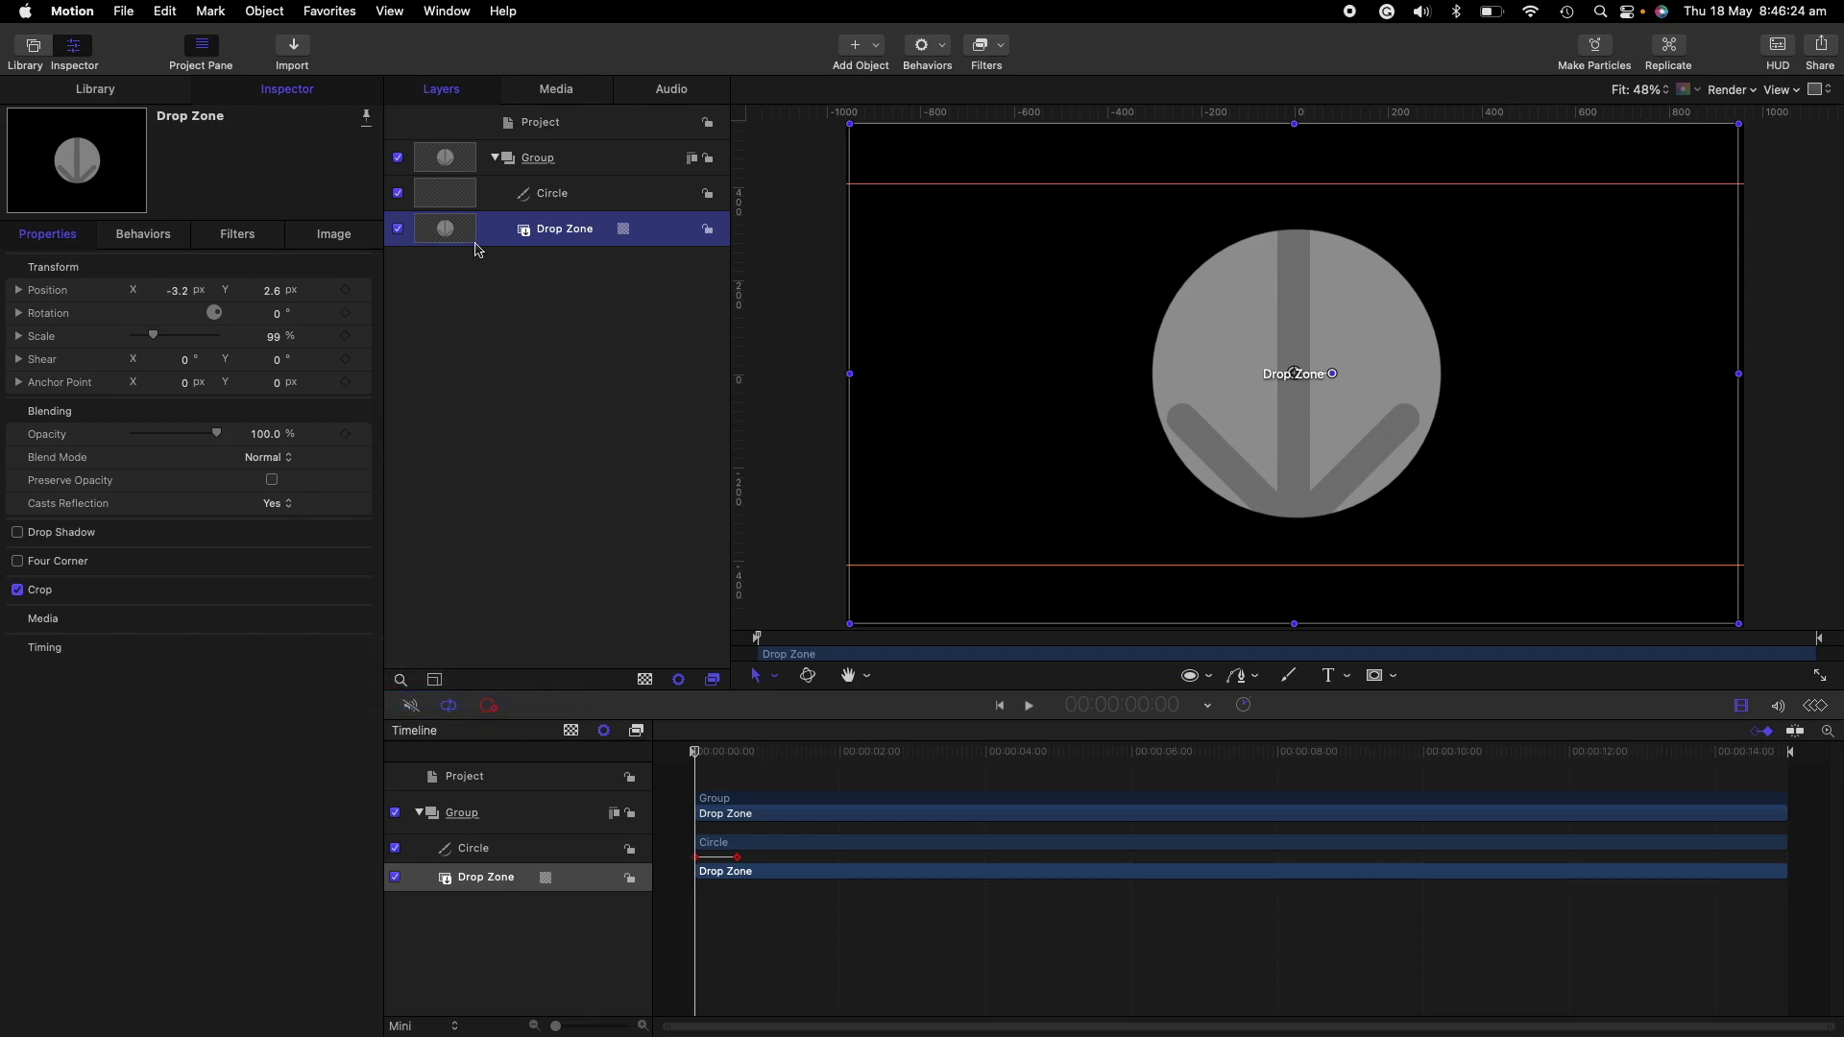
left_click(554, 194)
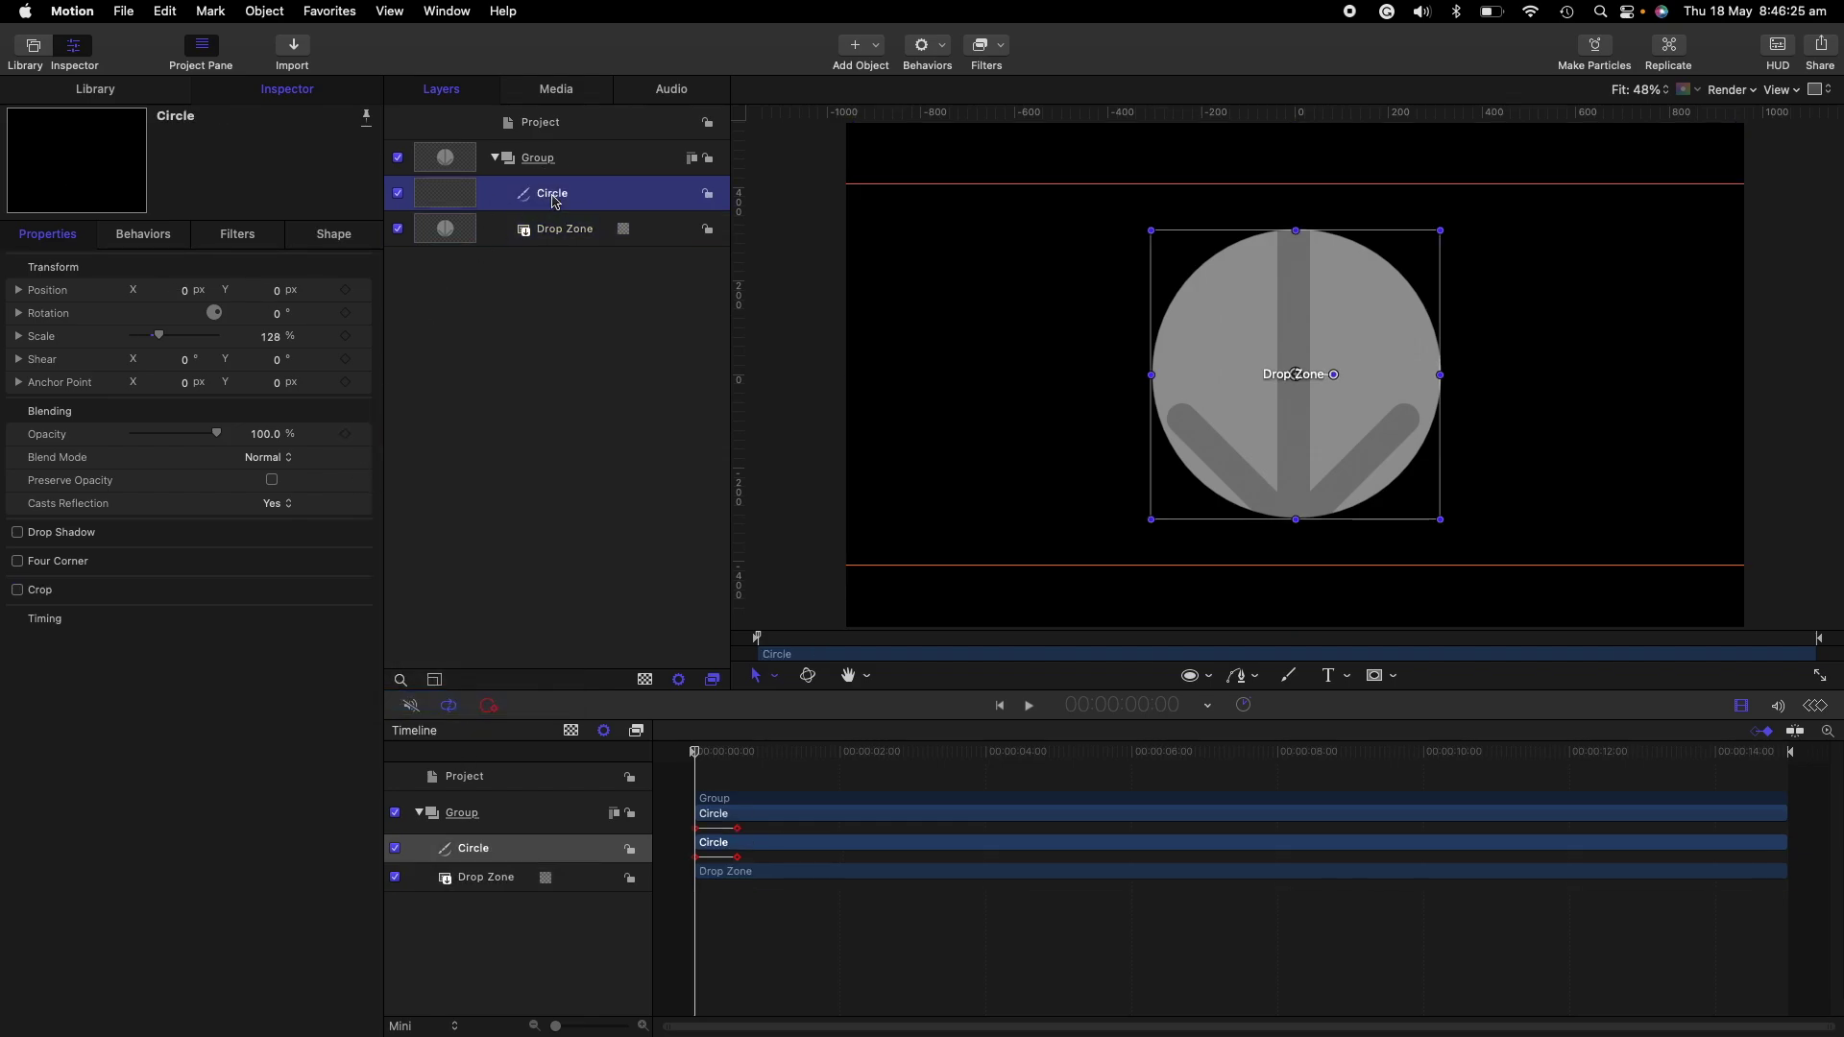
- Publish the Circle outline's Brush Color, First Point Offset and stroke Width parameters
left_click(333, 234)
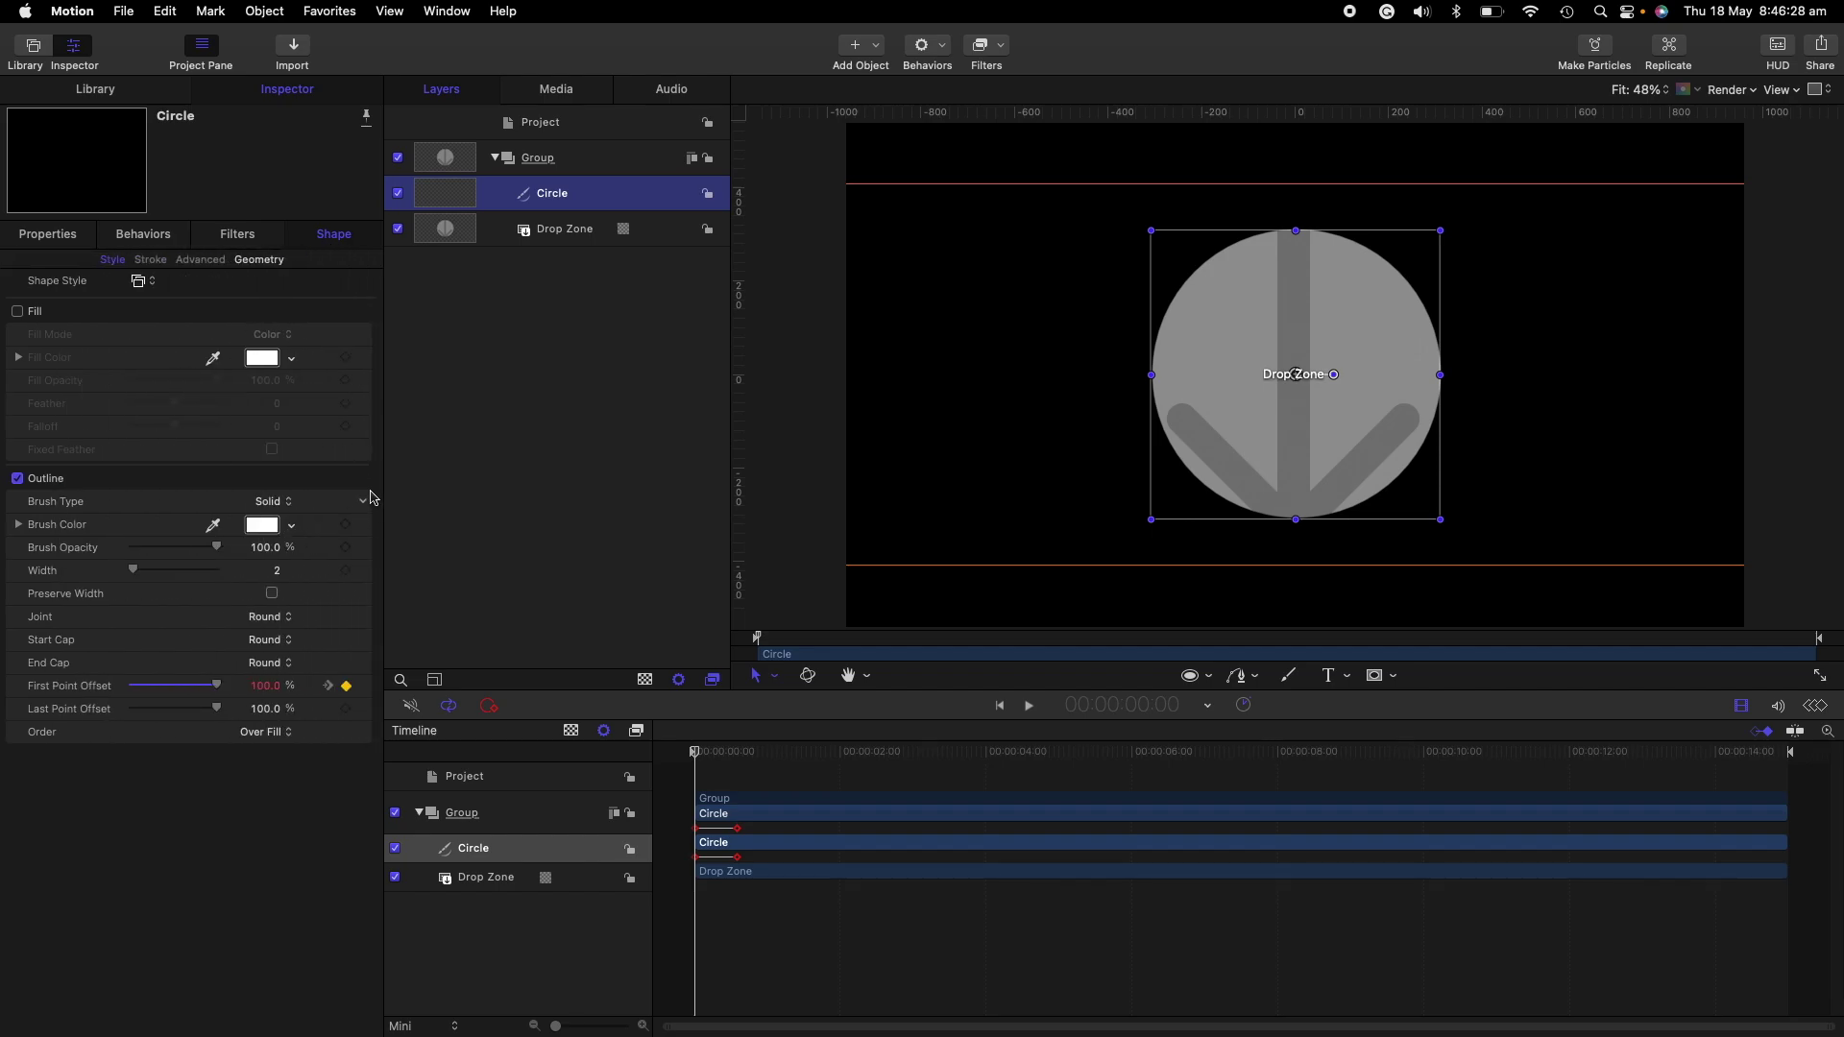
left_click(362, 503)
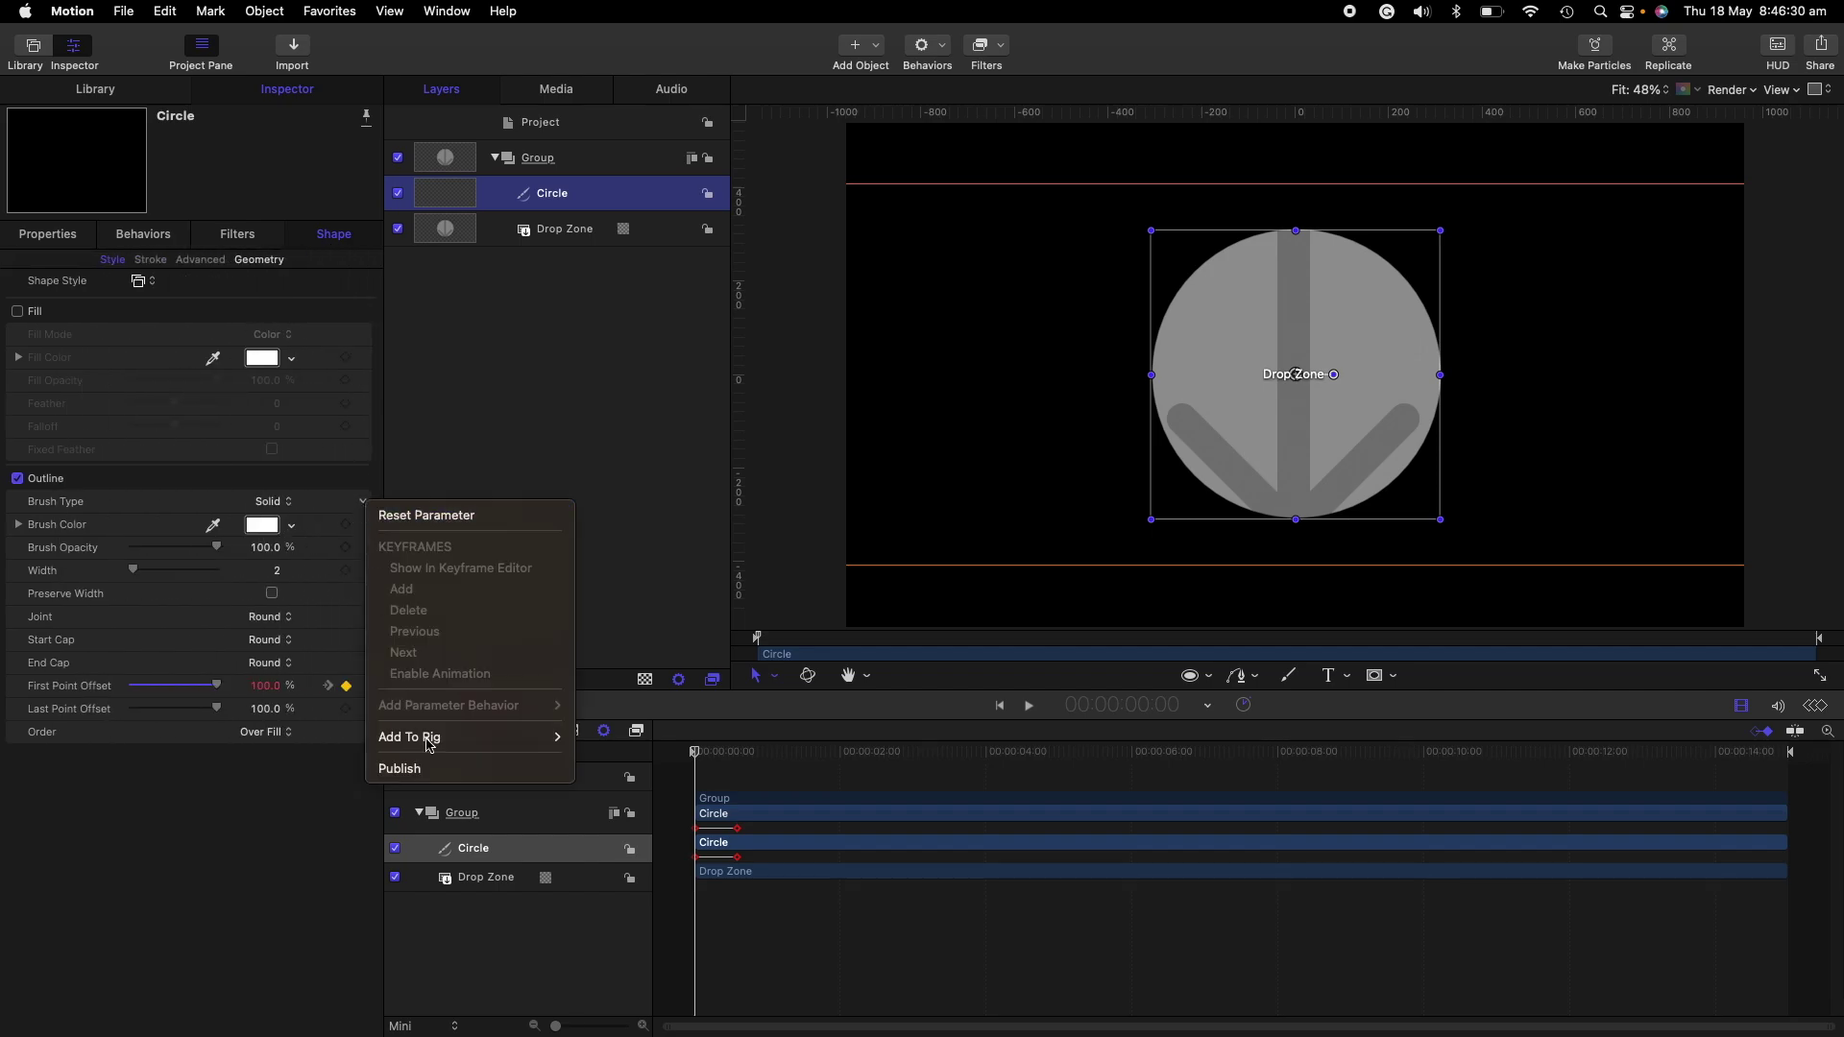
left_click(301, 534)
left_click(362, 527)
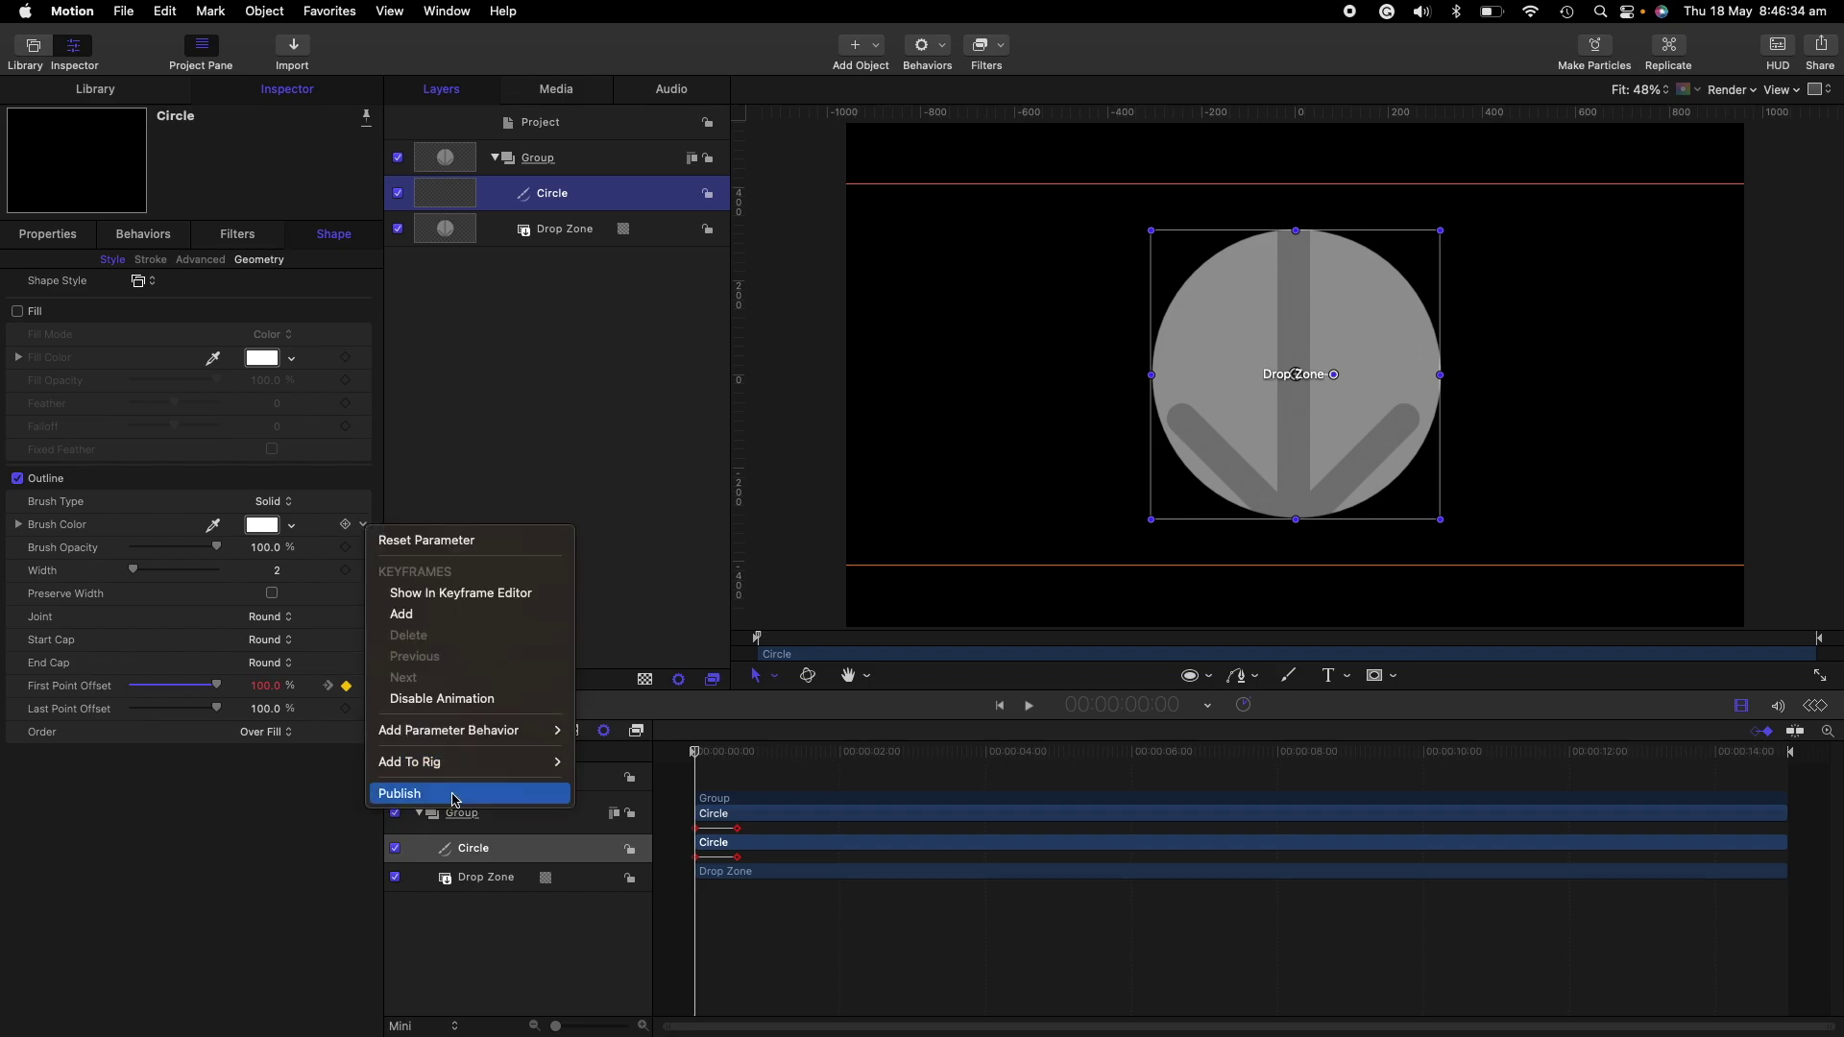
left_click(455, 794)
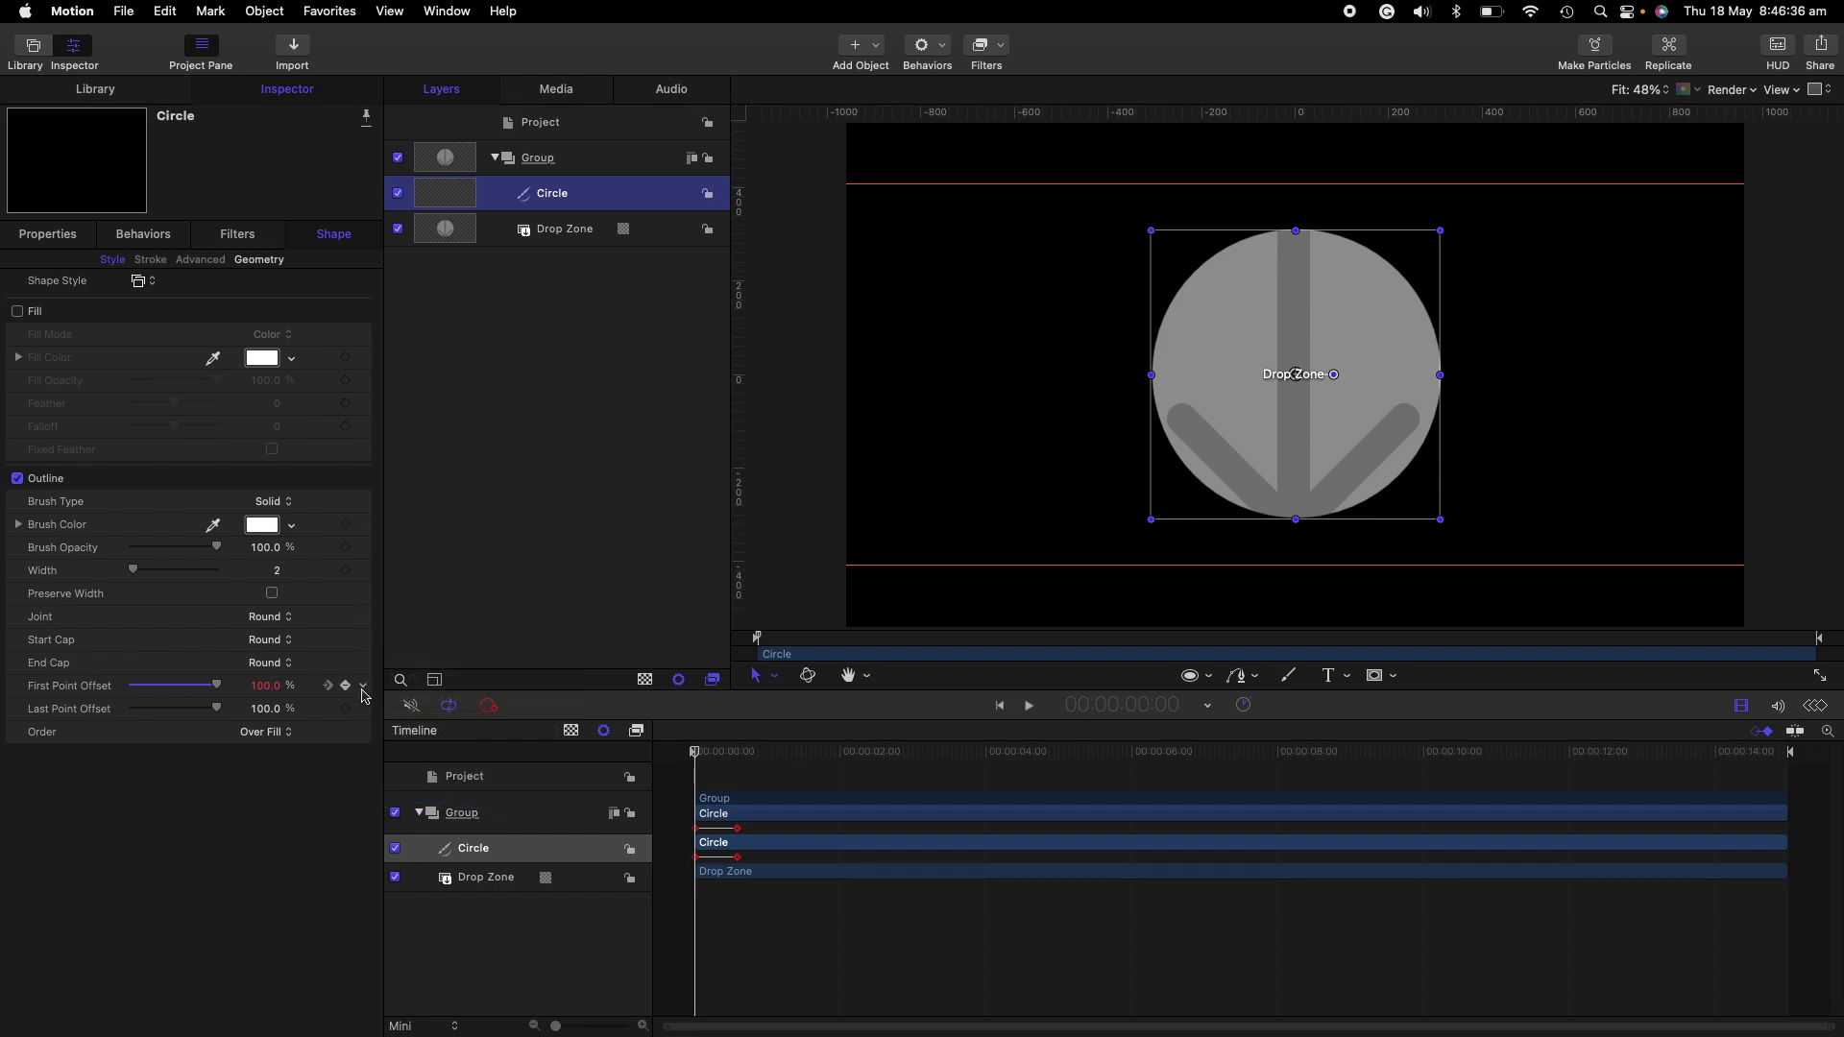
left_click(363, 689)
left_click(432, 954)
left_click(363, 571)
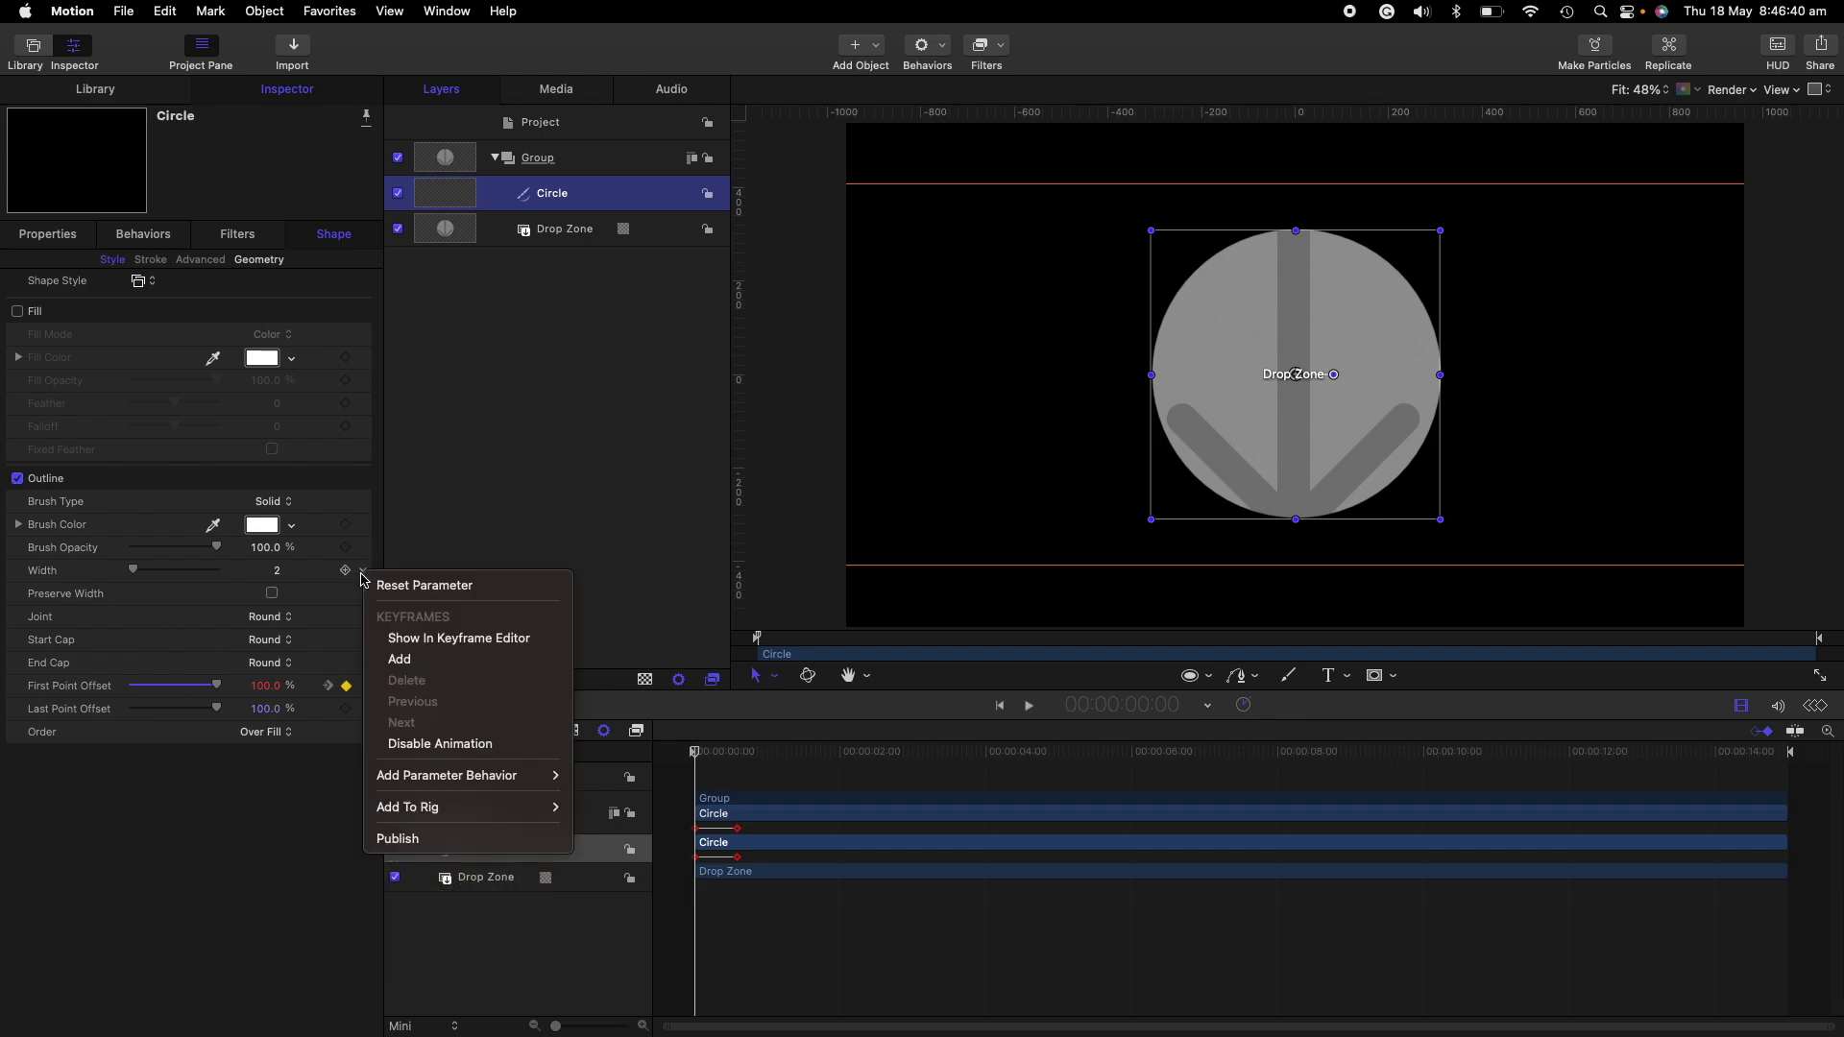
left_click(441, 841)
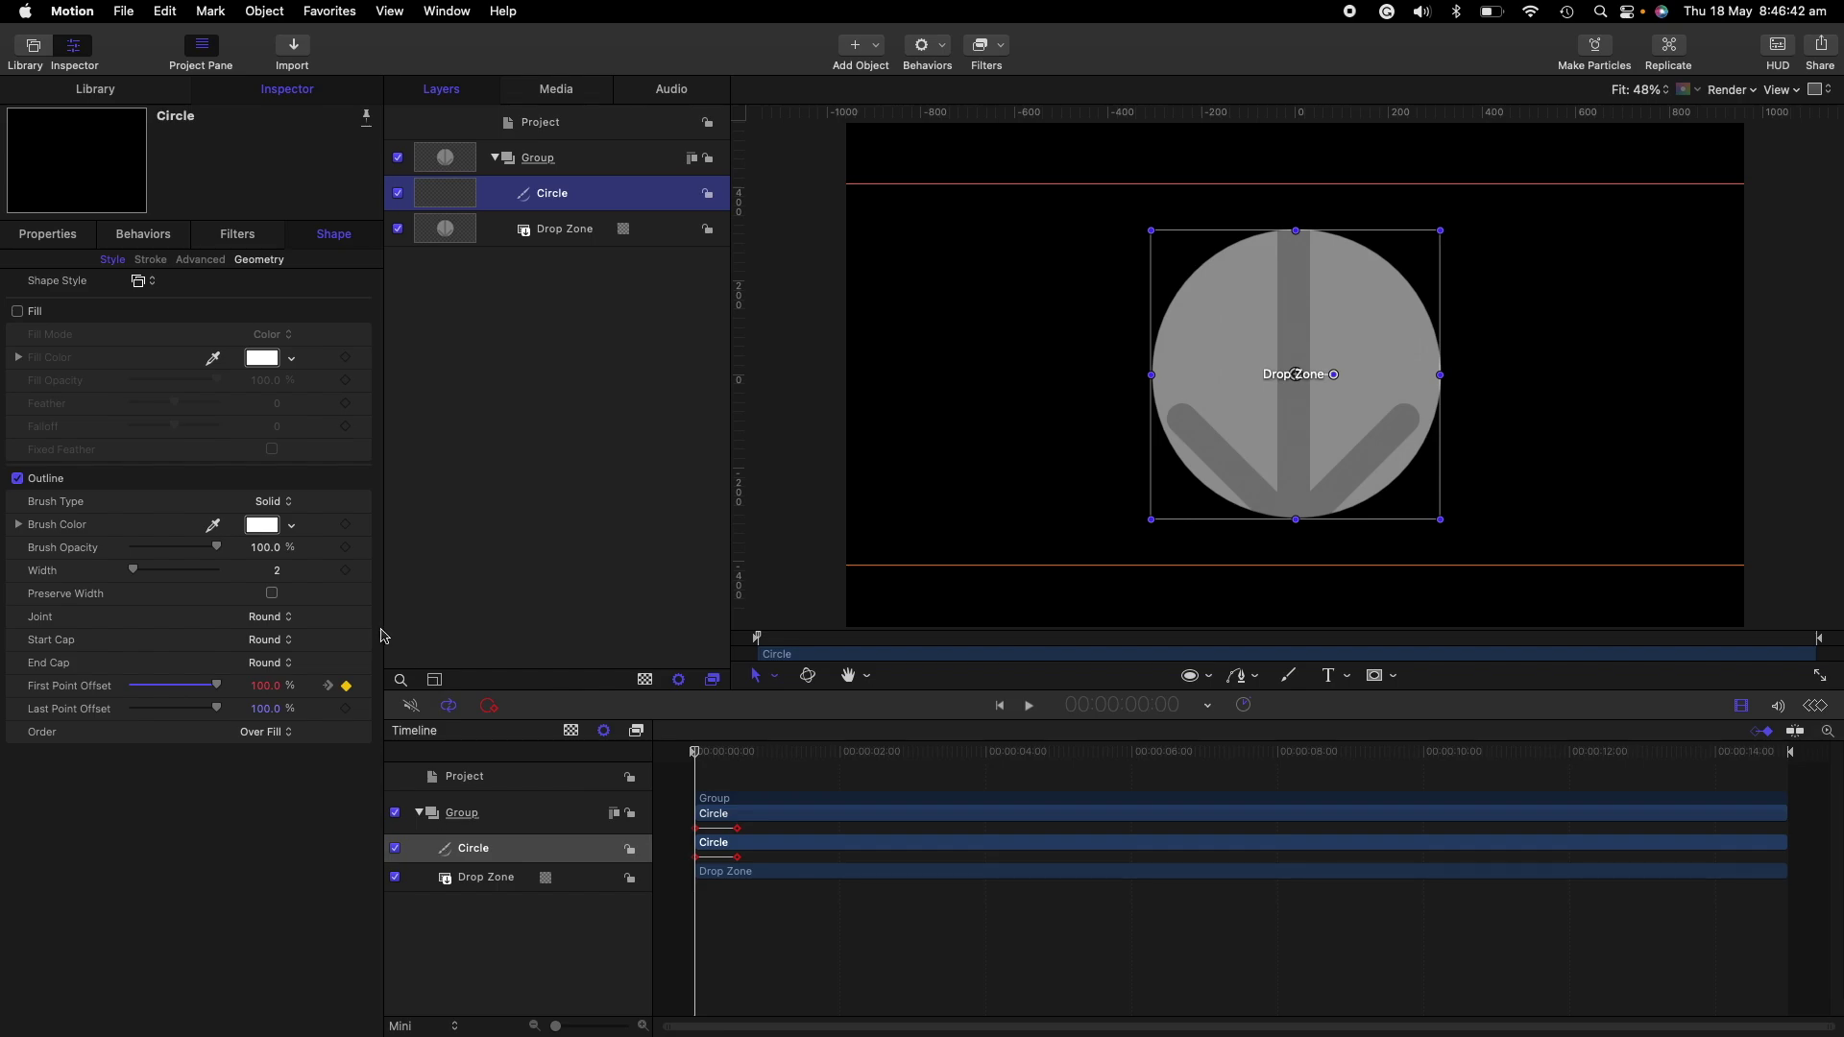
- Preview the stroke animation, then publish it as the 'drop zone' title template under BASANTA EFFECTS
left_click_drag(698, 759, 727, 750)
left_click(124, 10)
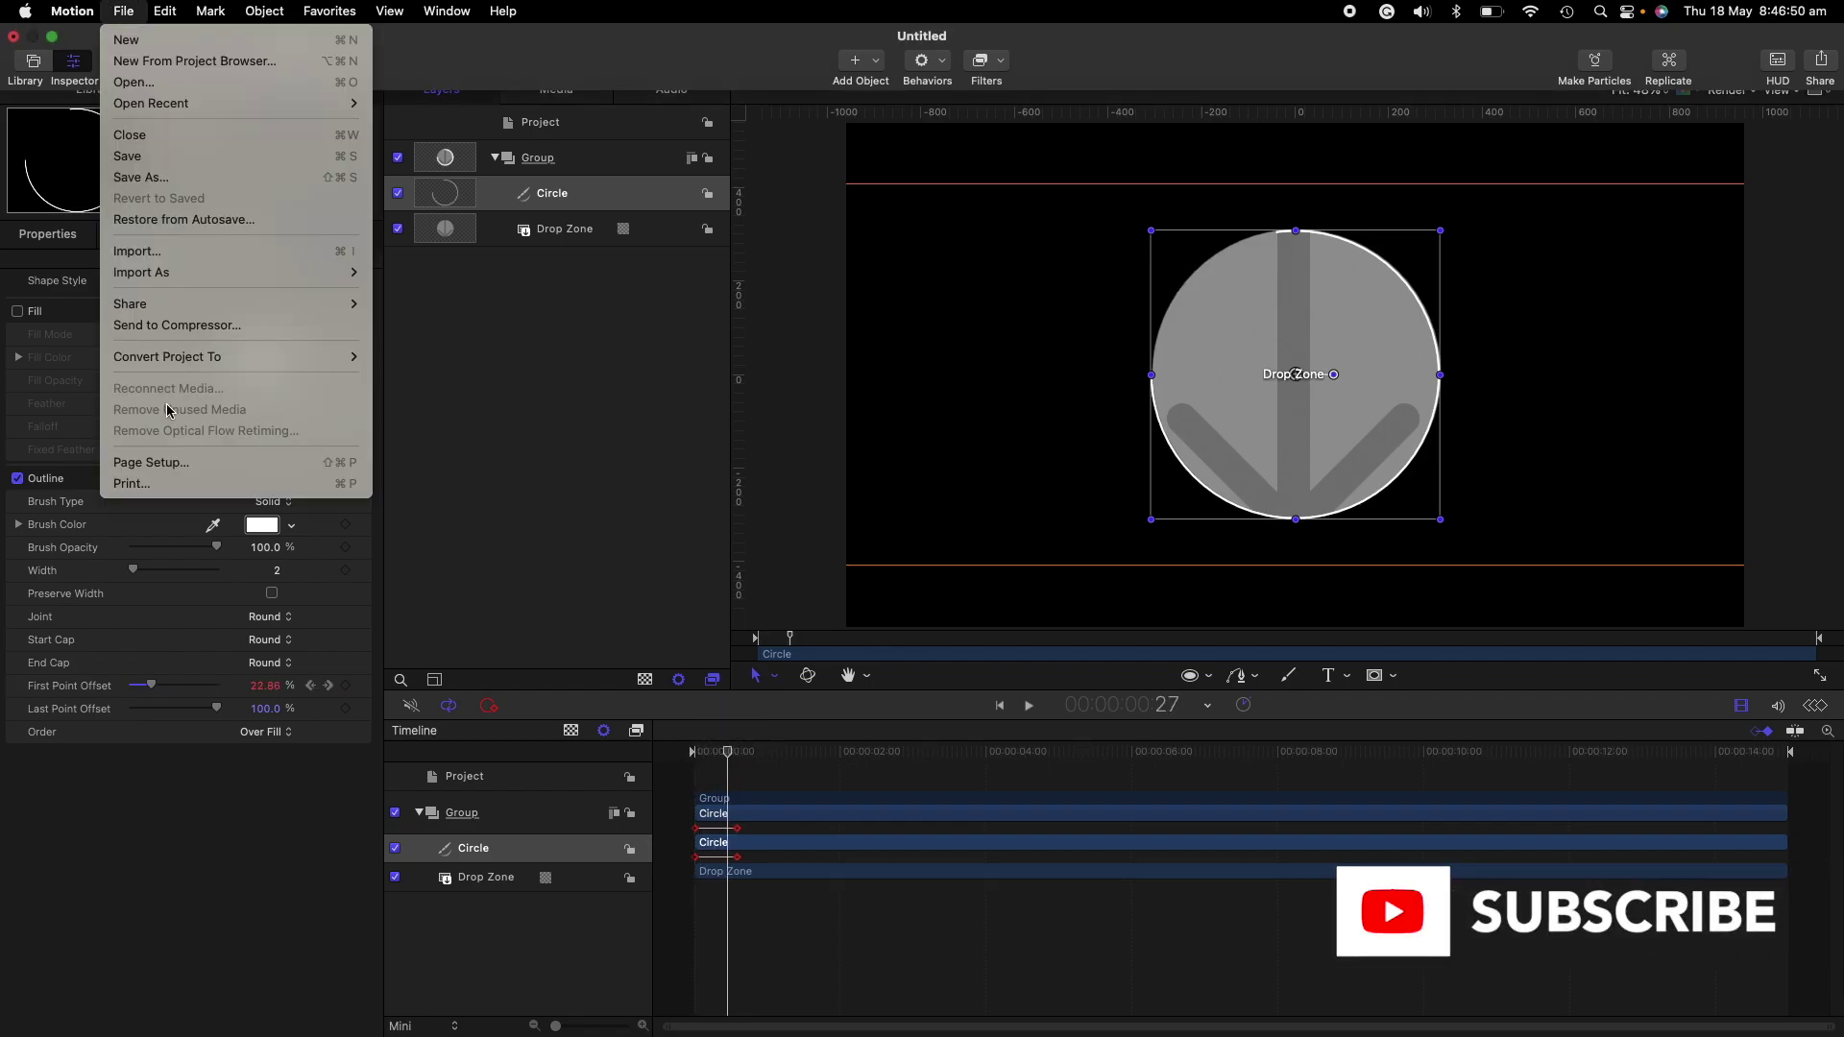
left_click(216, 178)
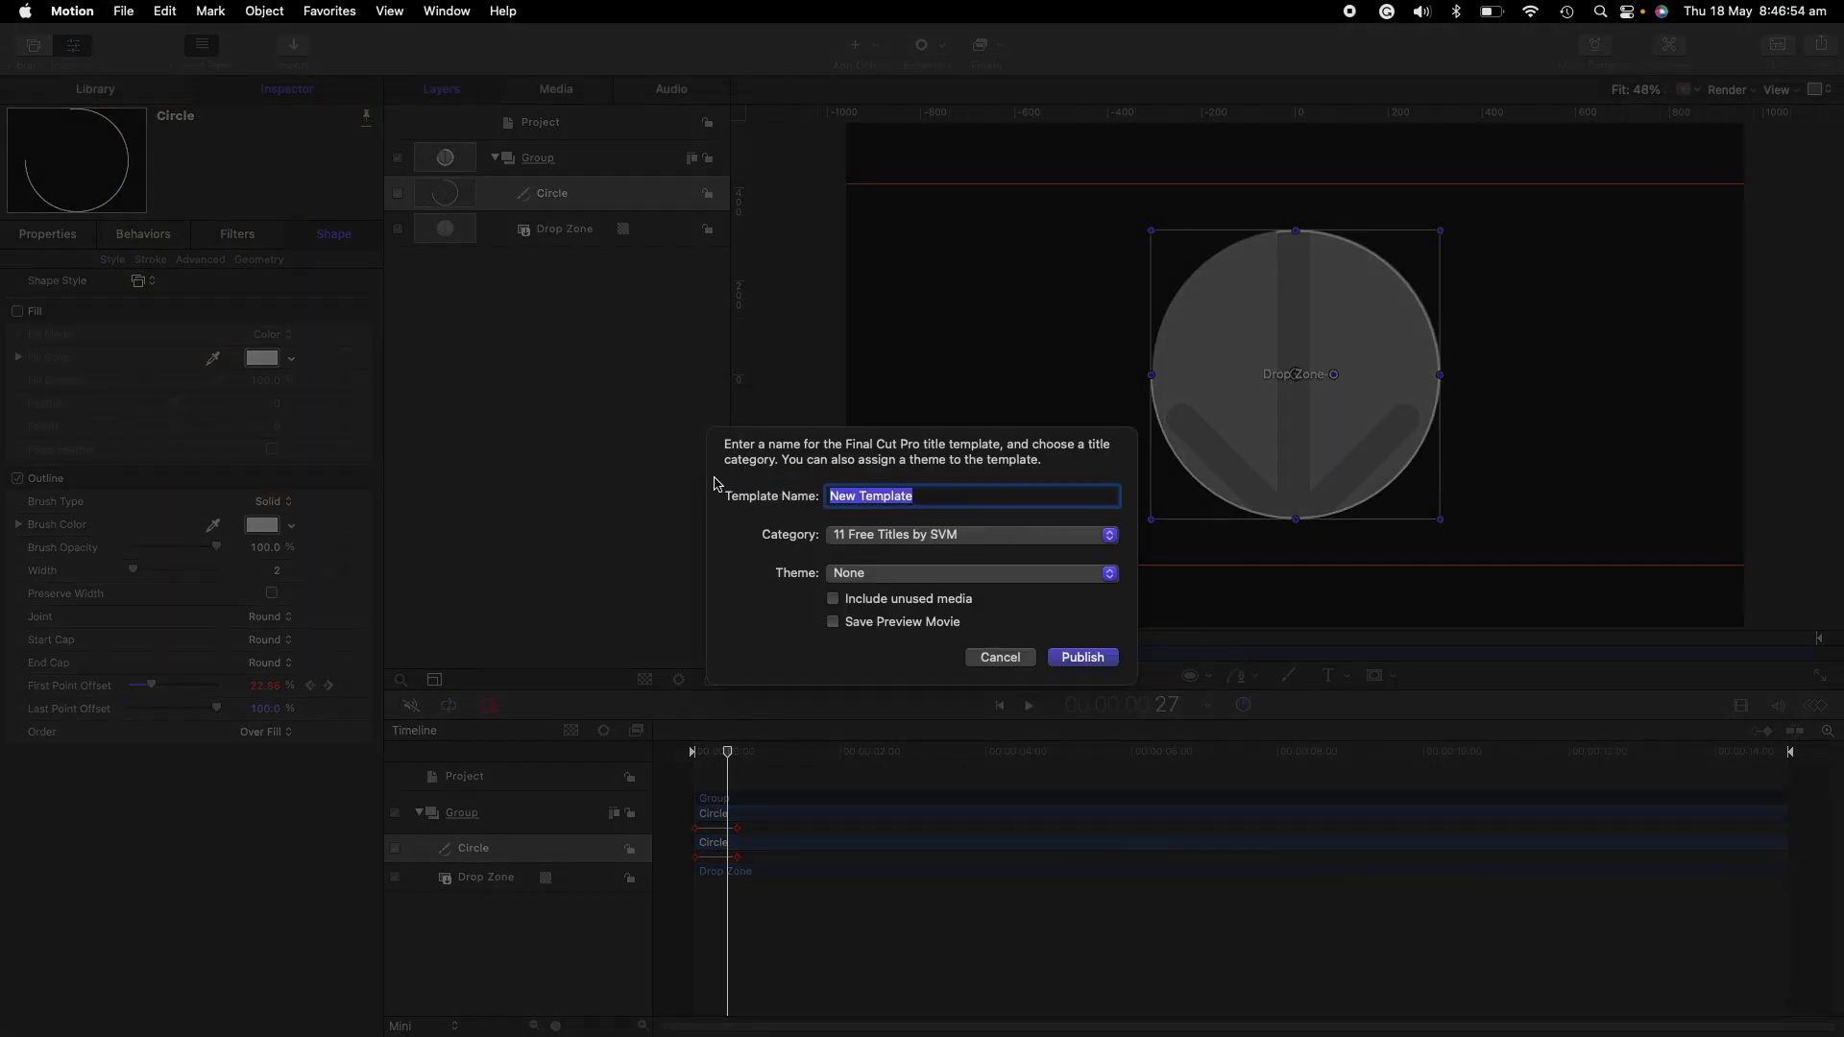
type("drop zone")
left_click(929, 535)
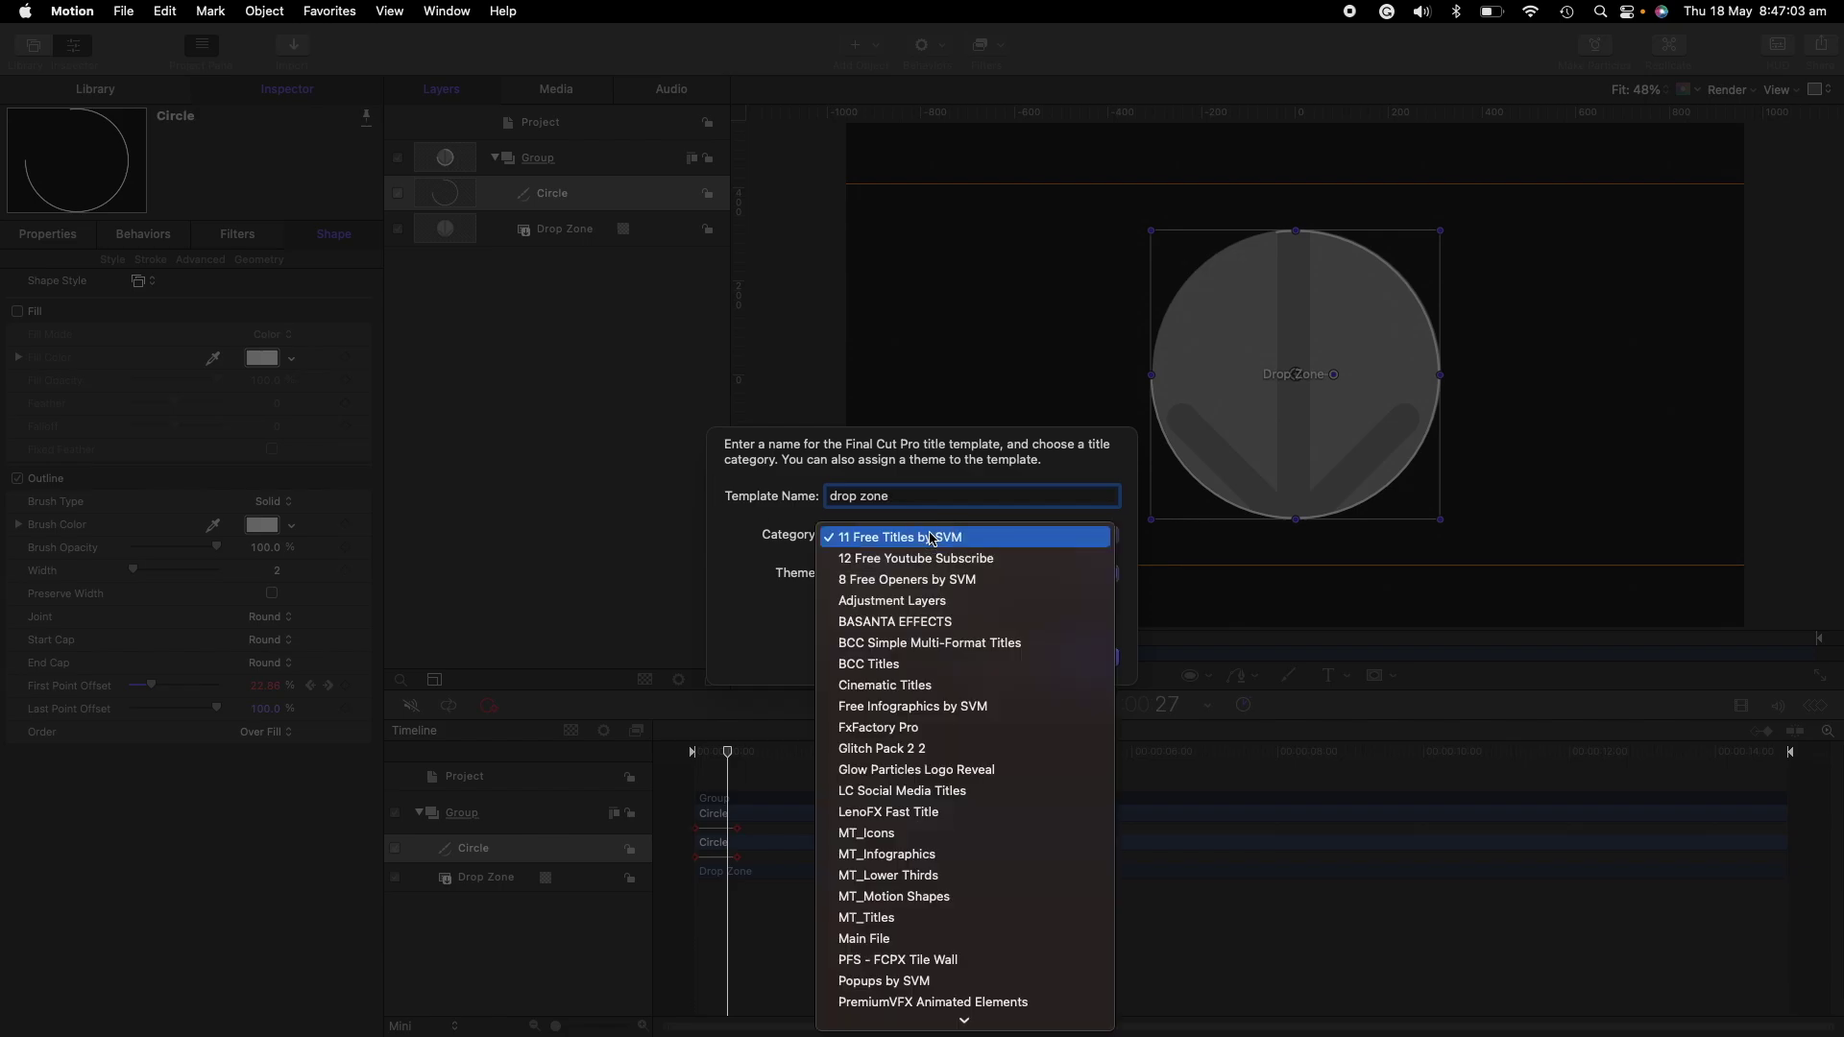
left_click(959, 624)
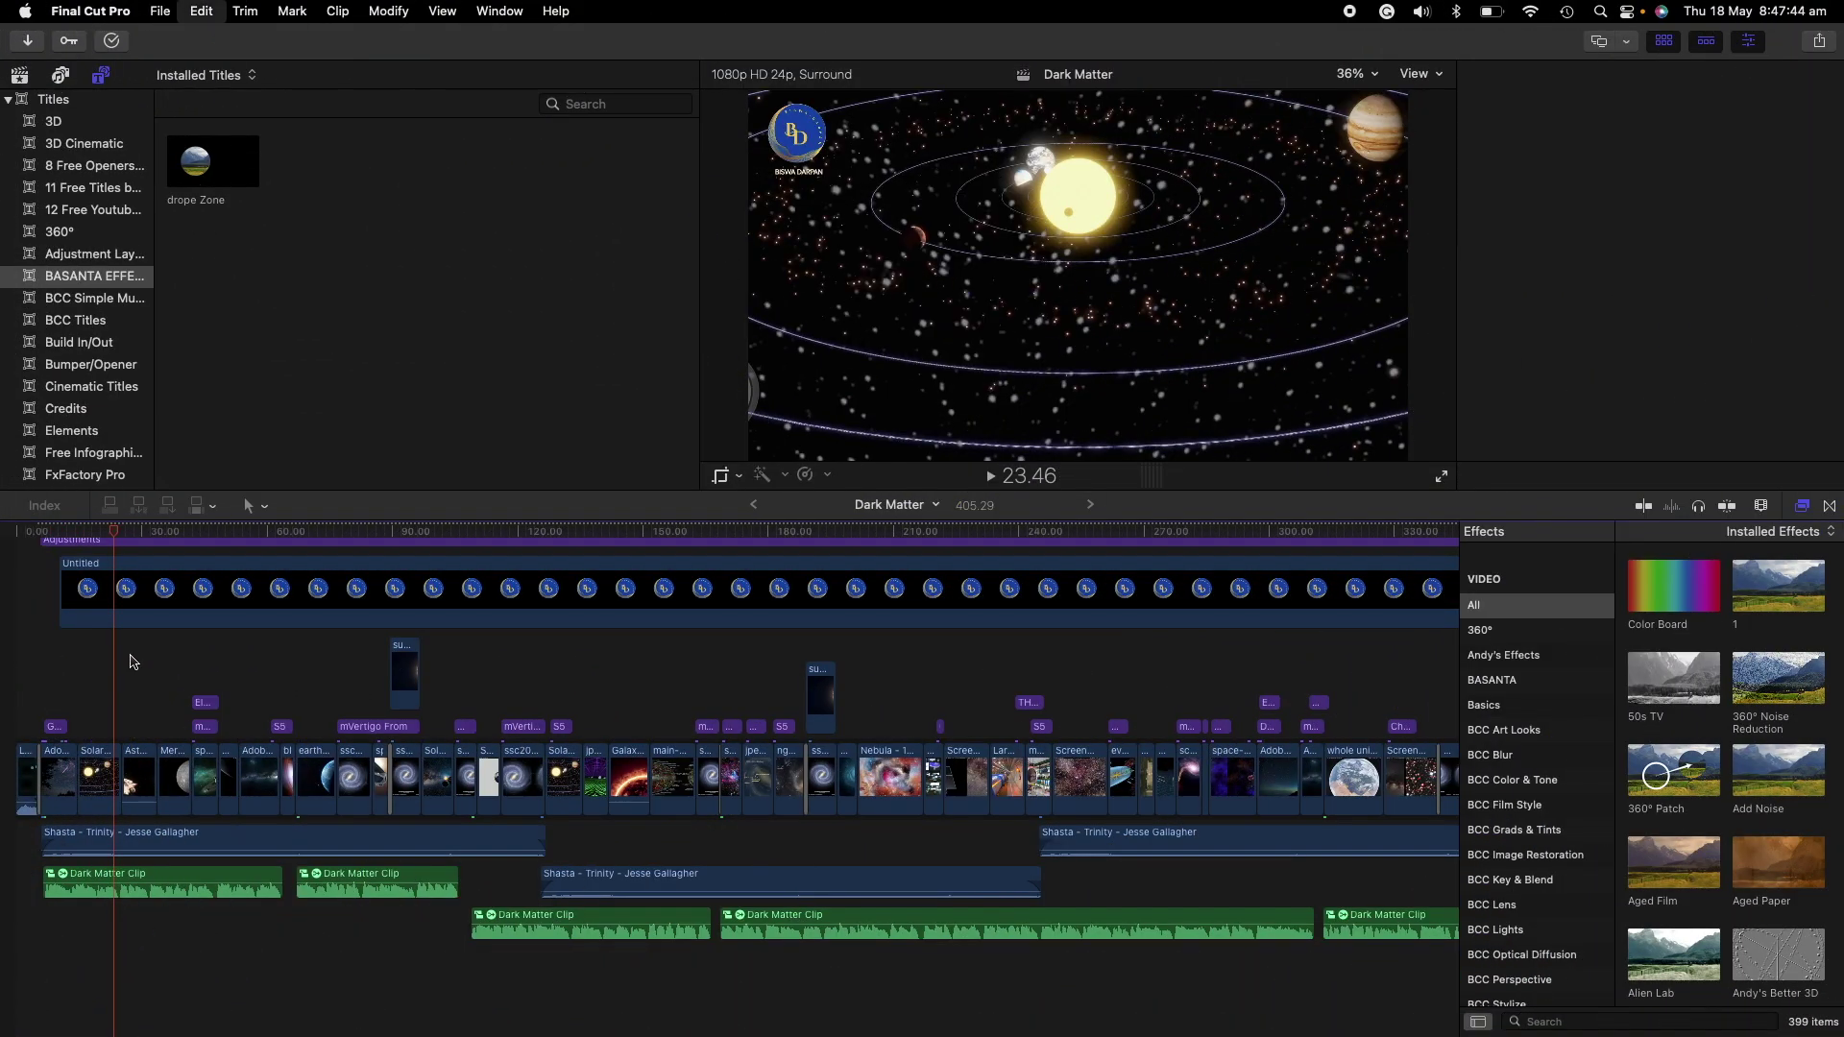
- Move the playhead back to the solar system shot near the timeline start
mouse_move(123, 540)
left_mouse_down()
mouse_move(89, 535)
mouse_move(123, 535)
left_mouse_up()
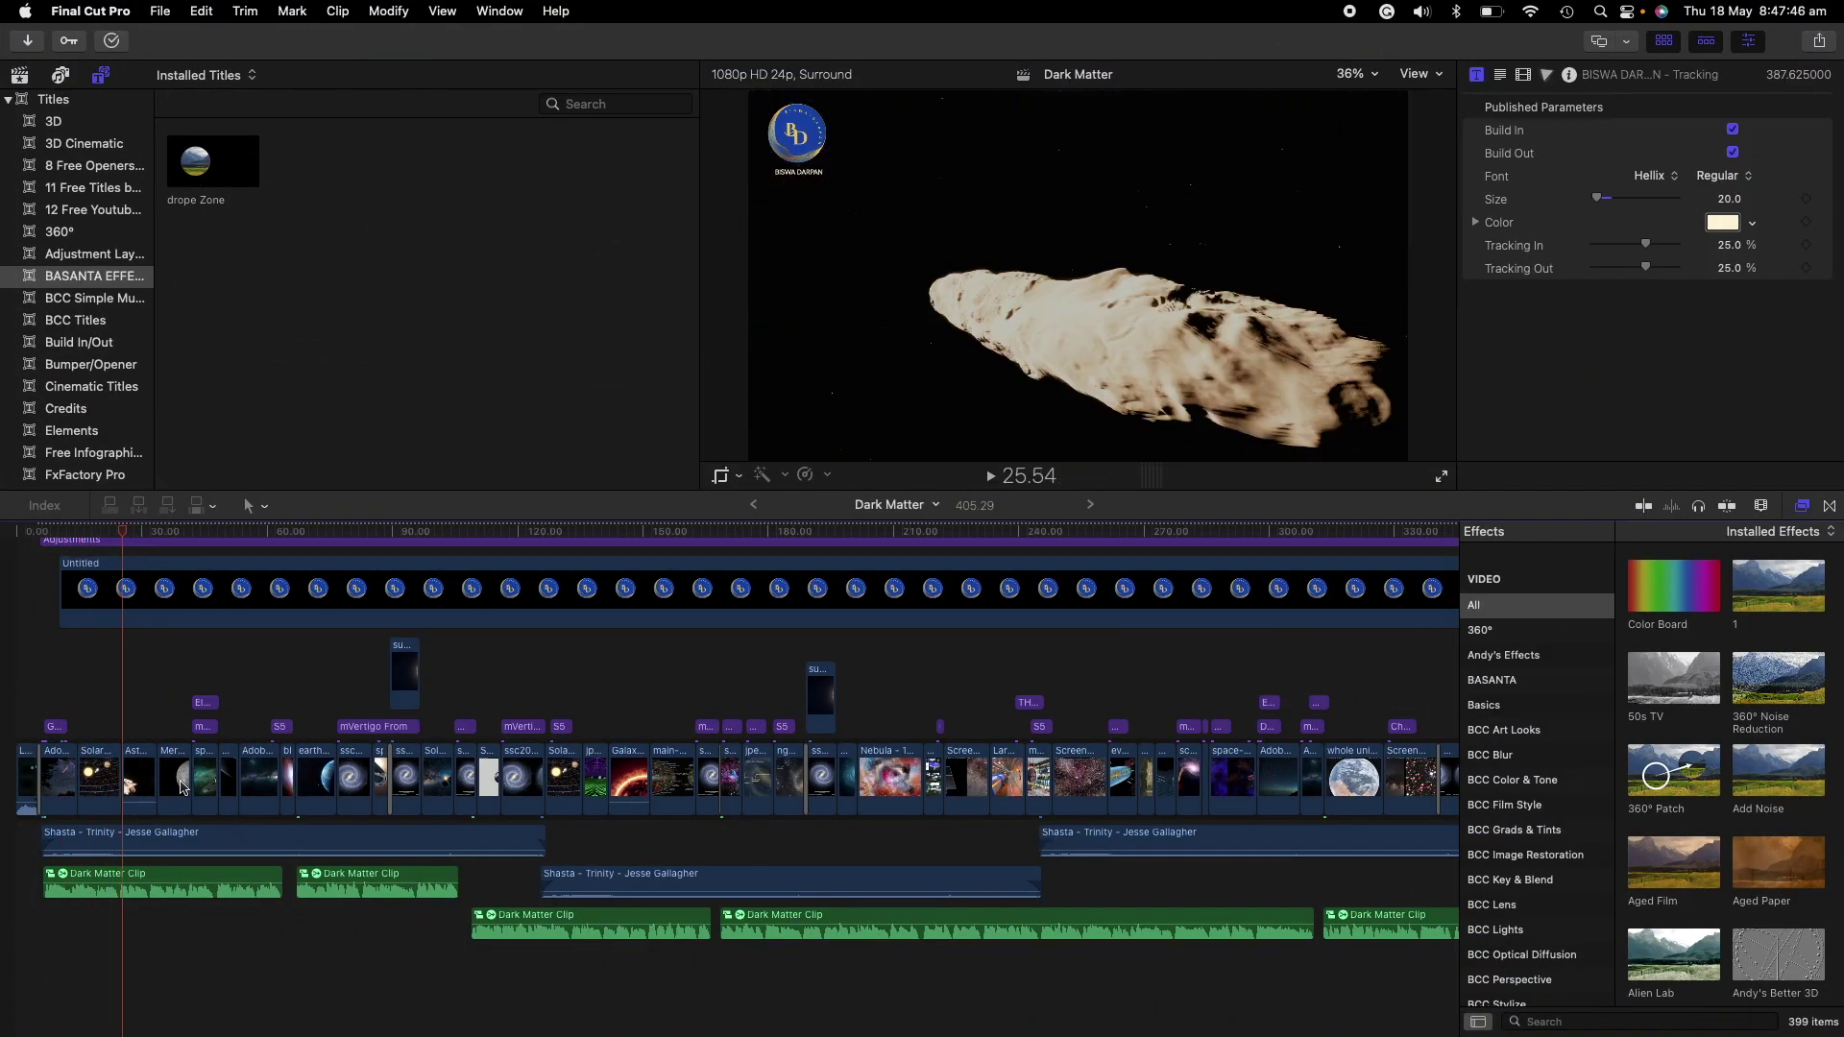
scroll(185, 785, "up", 3)
scroll(251, 785, "left", 3)
left_click(148, 538)
left_click_drag(148, 538, 124, 535)
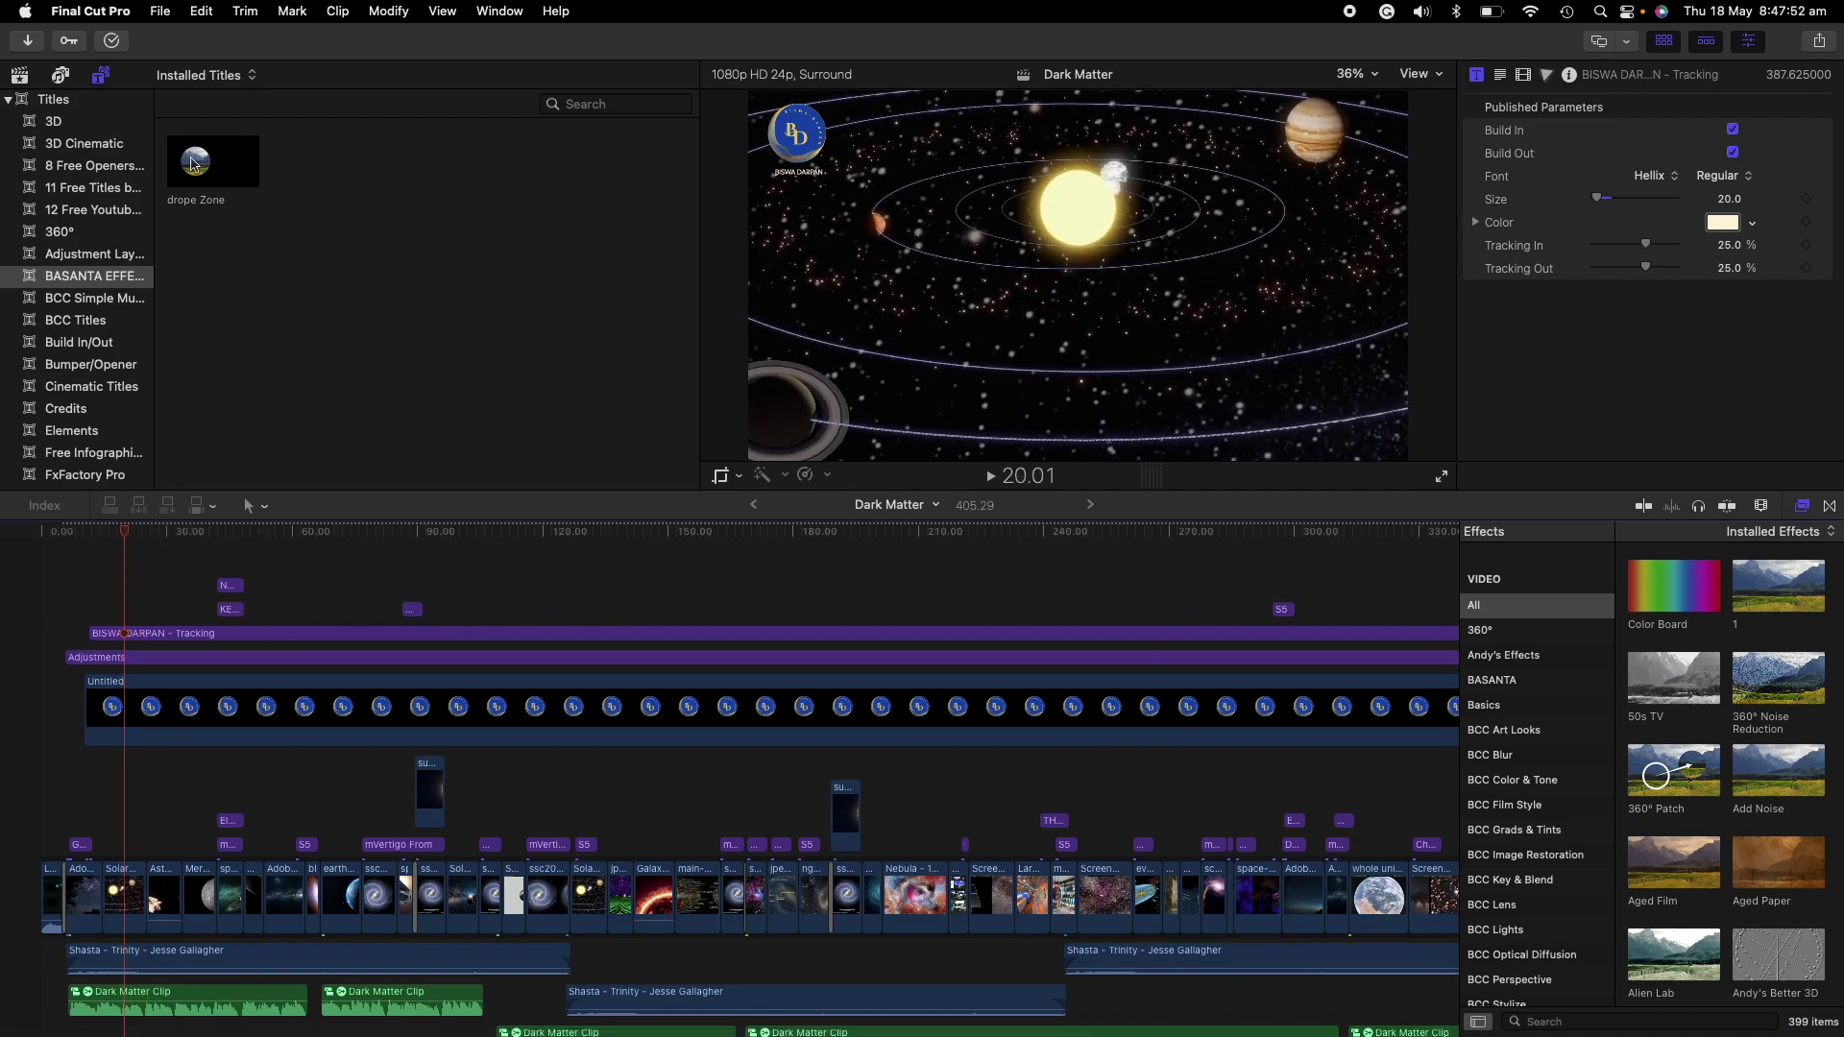
- Add the drope Zone title from the BASANTA EFFECTS titles to the timeline
left_click(86, 145)
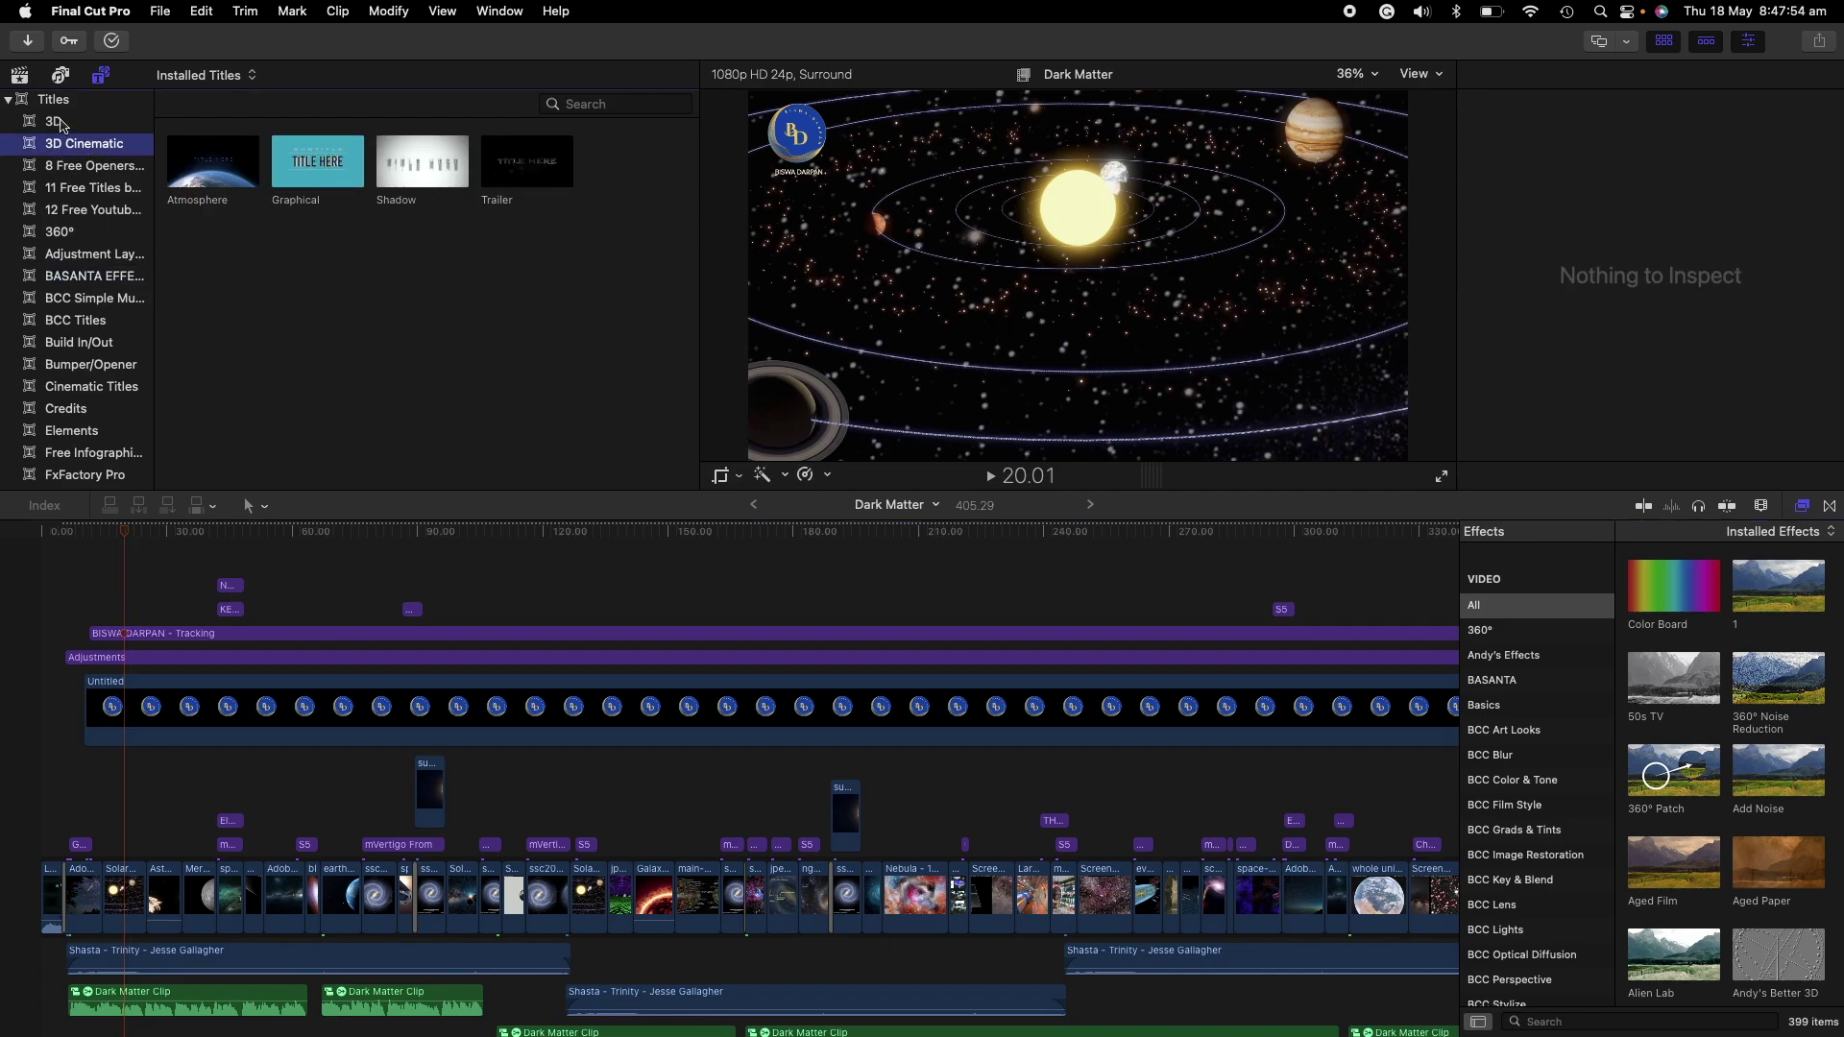
left_click(58, 122)
left_click(94, 278)
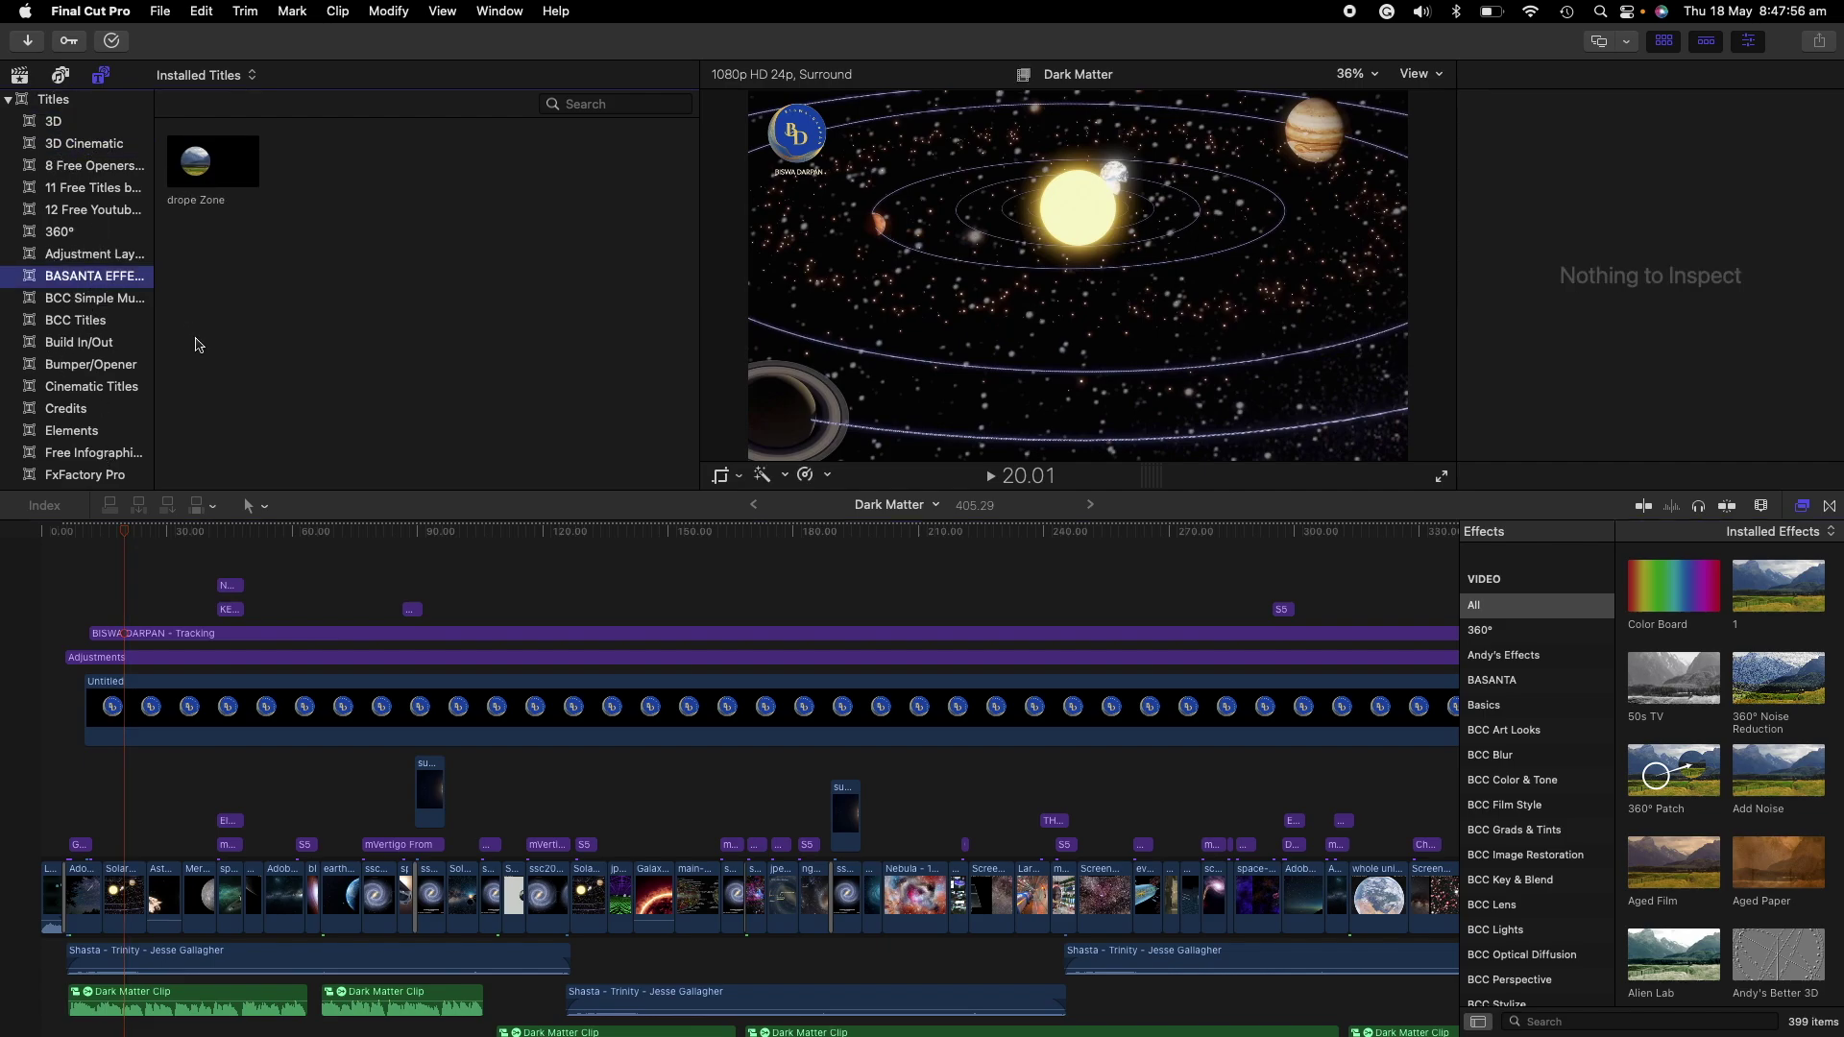
left_click_drag(213, 173, 110, 811)
- Shift the drope Zone title slightly earlier over the solar system shot and set outline Width to 15
left_click(112, 549)
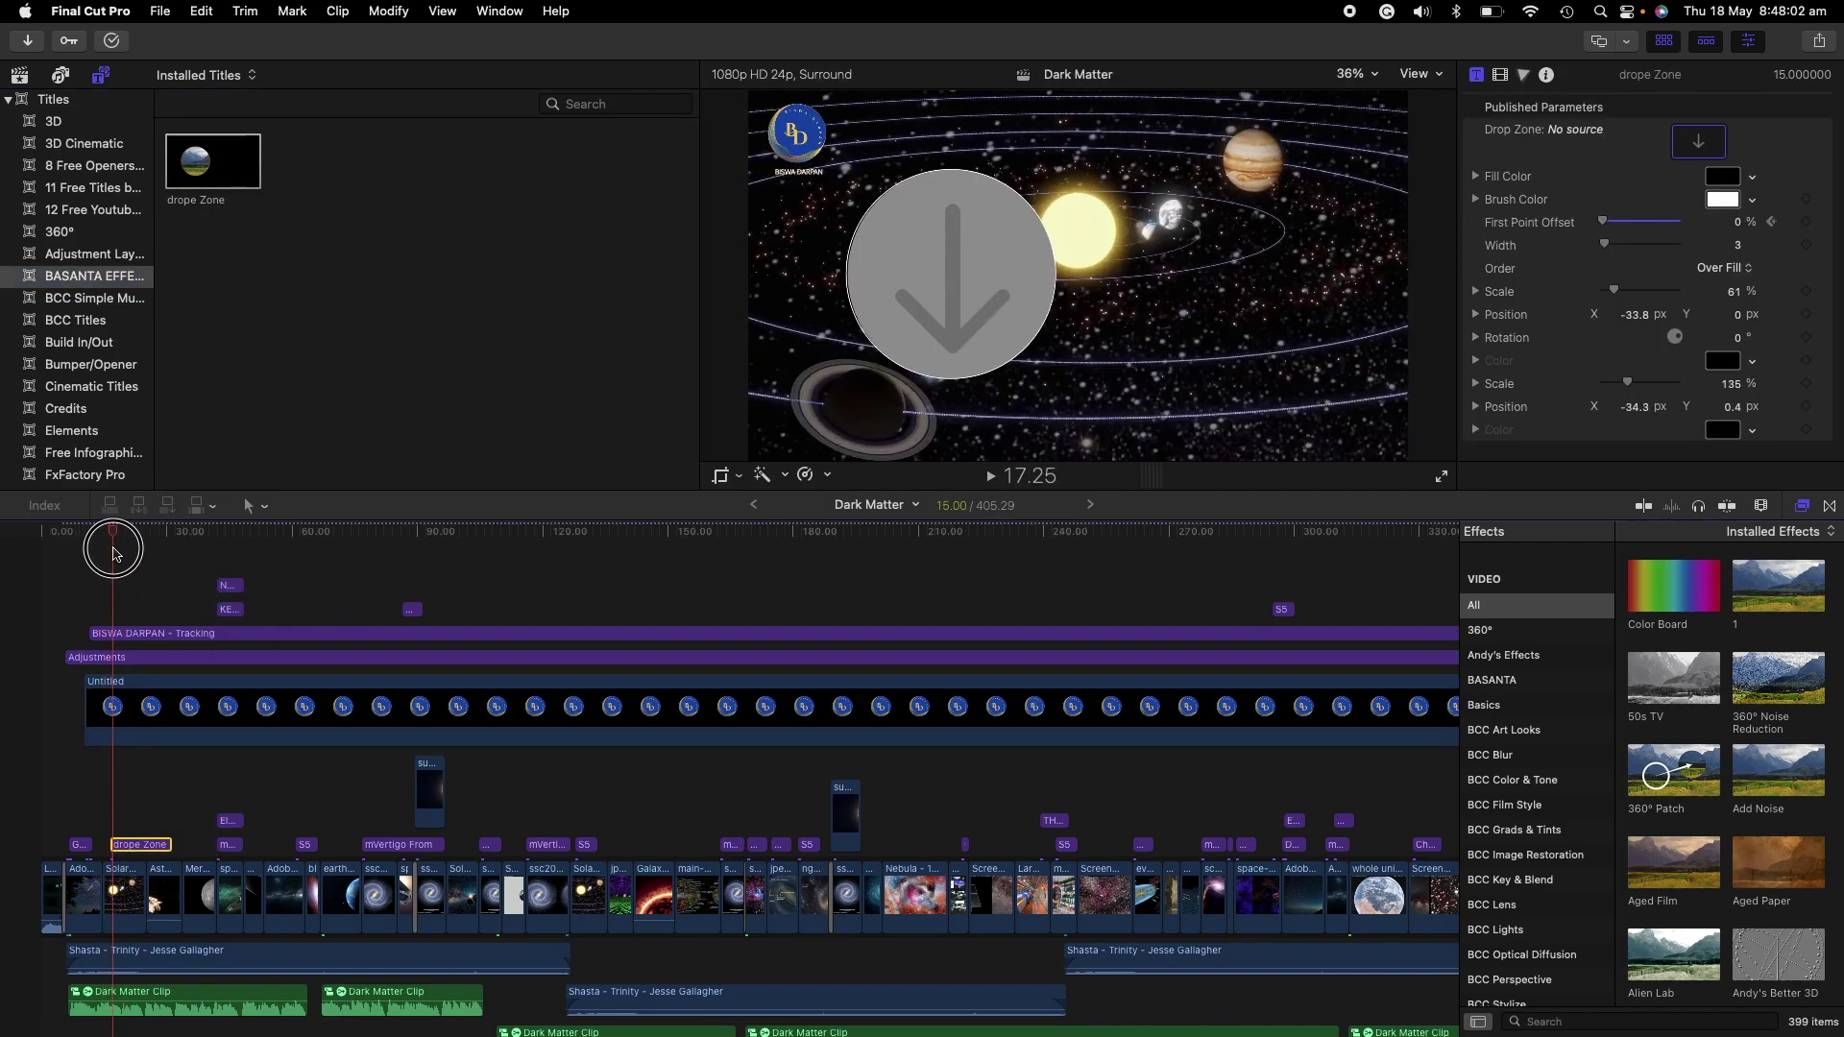
left_click_drag(113, 554, 102, 549)
left_click_drag(132, 850, 125, 850)
left_click(104, 538)
left_click_drag(102, 537, 110, 534)
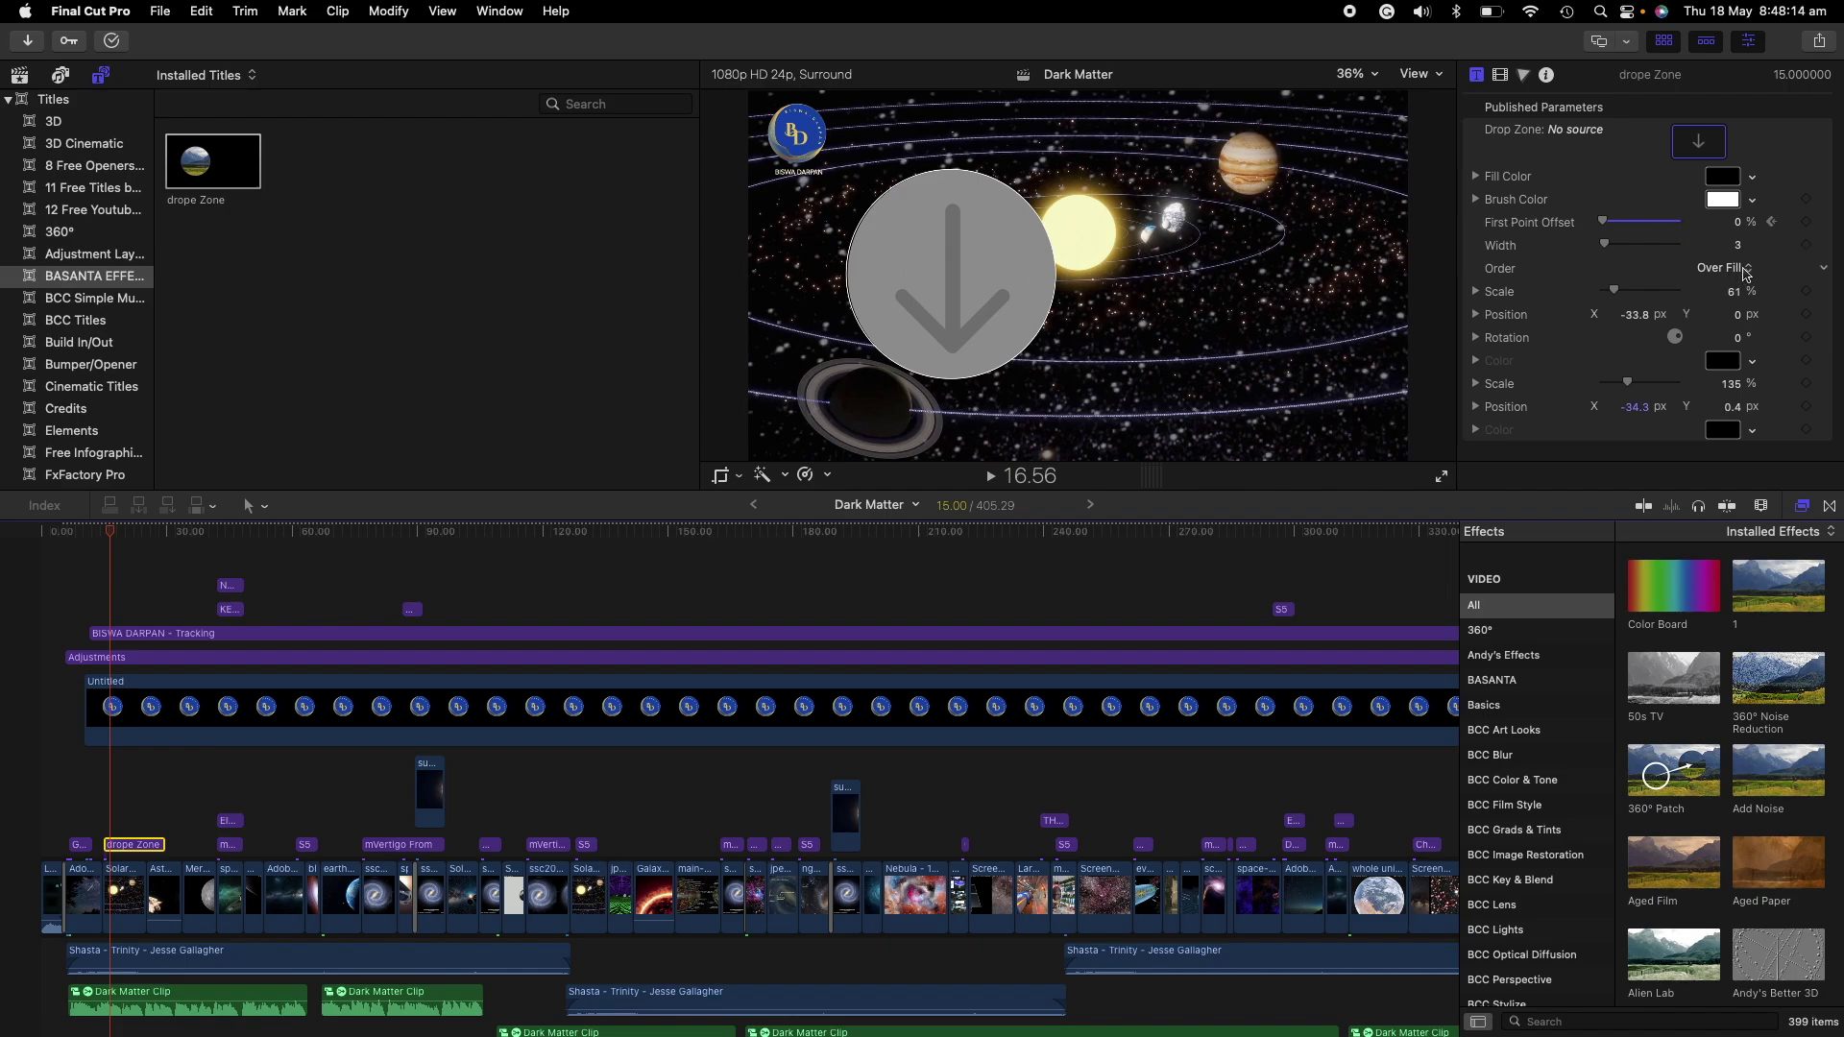
left_click_drag(1604, 250, 1615, 252)
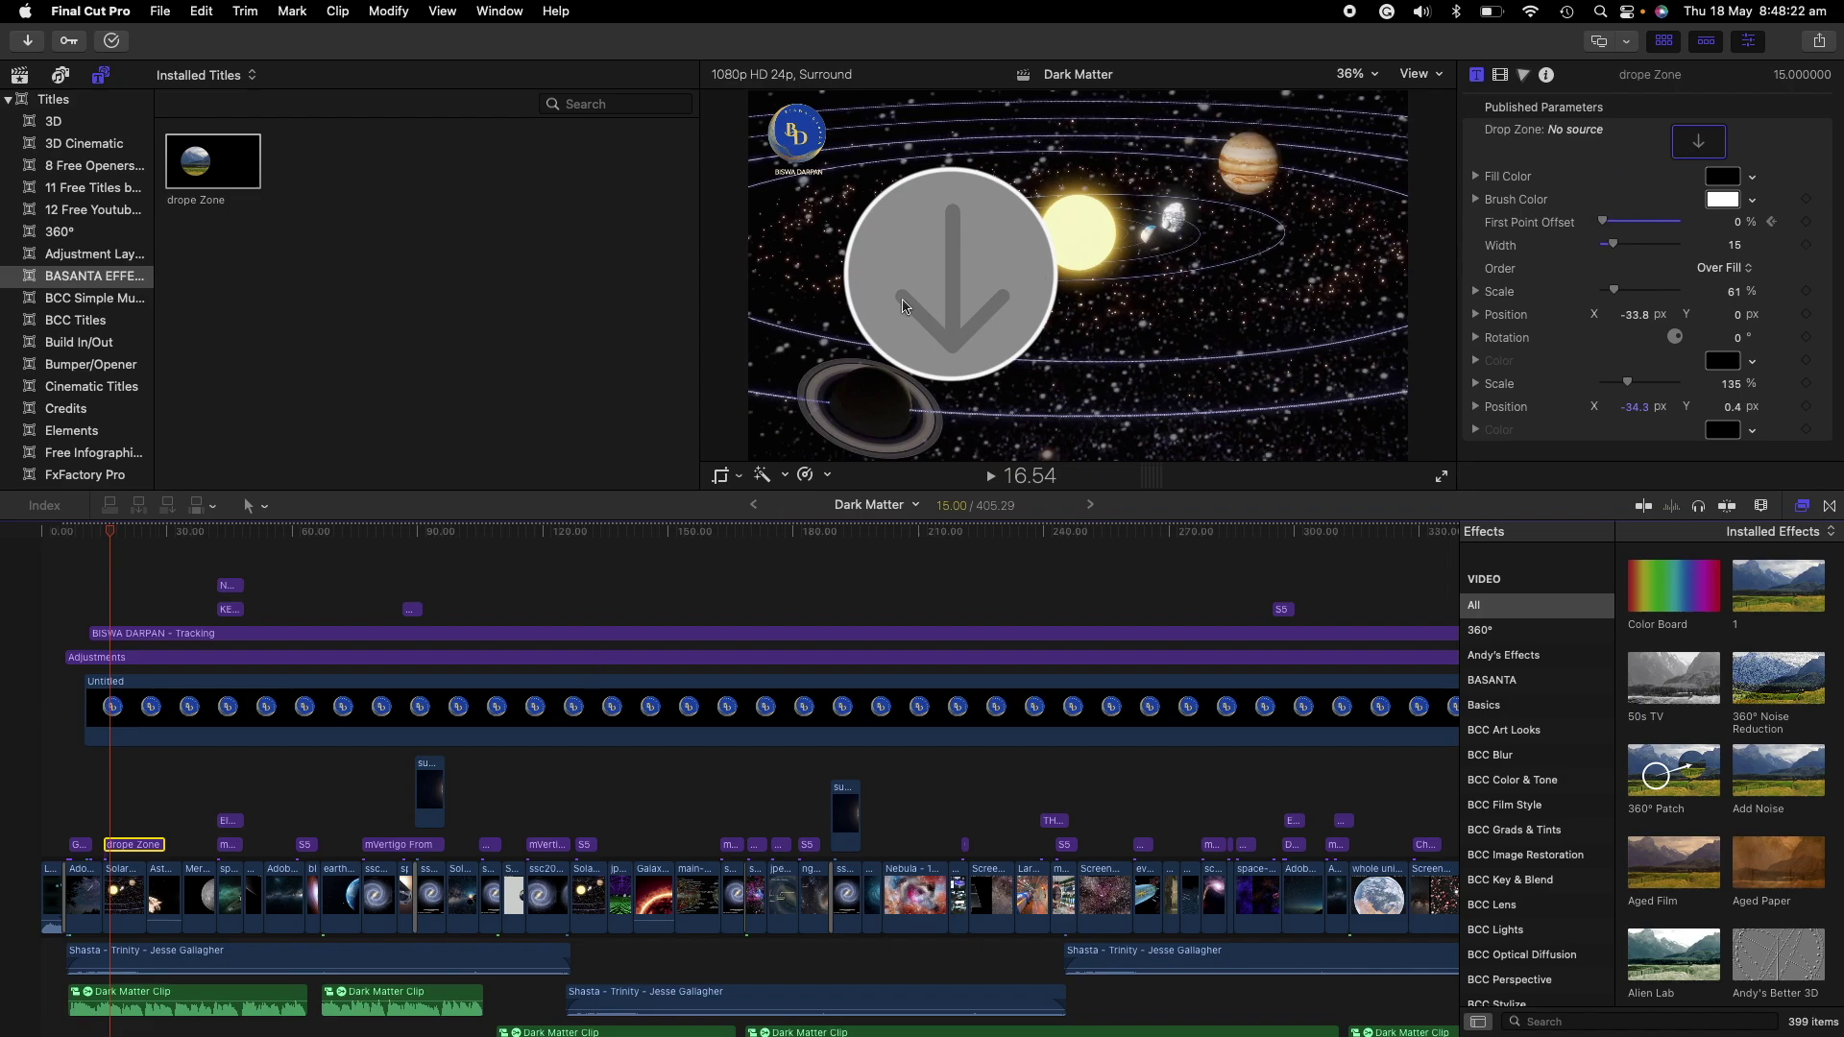
- Load the Einstein_patentoffice still into the drope Zone title's Drop Zone well
left_click(20, 74)
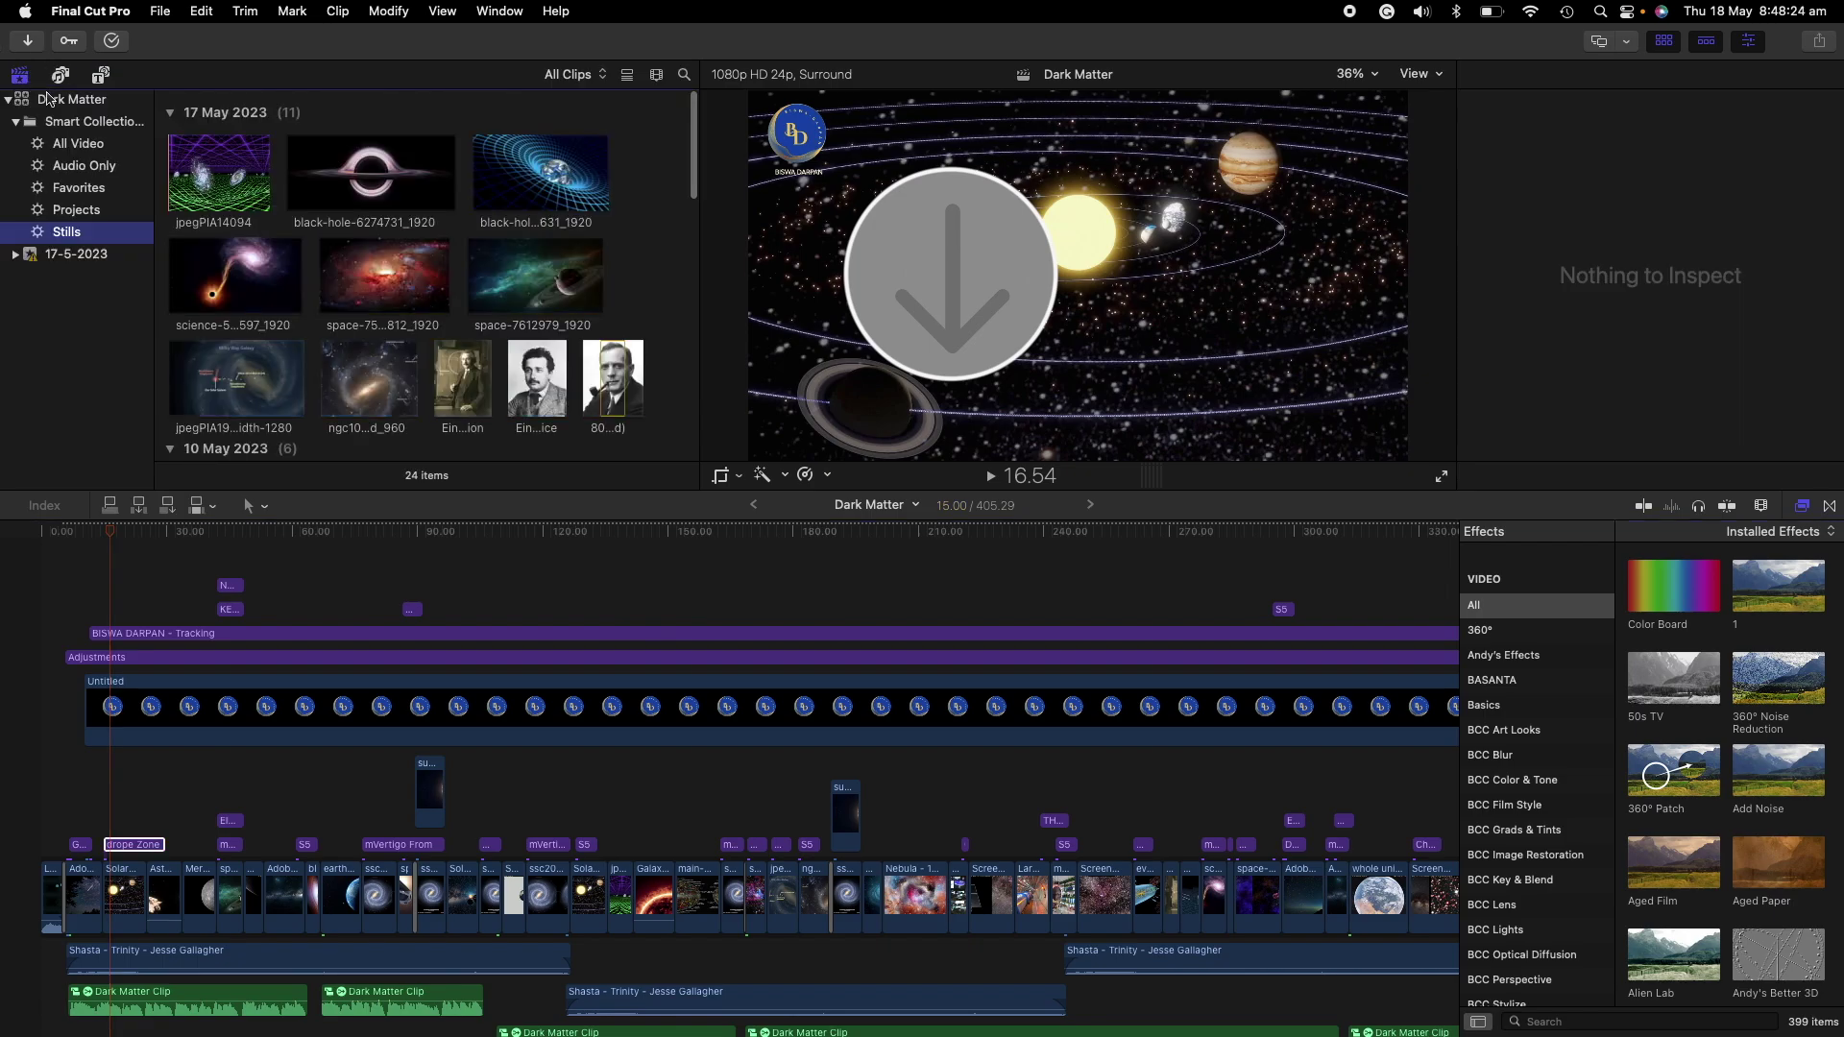
left_click(537, 379)
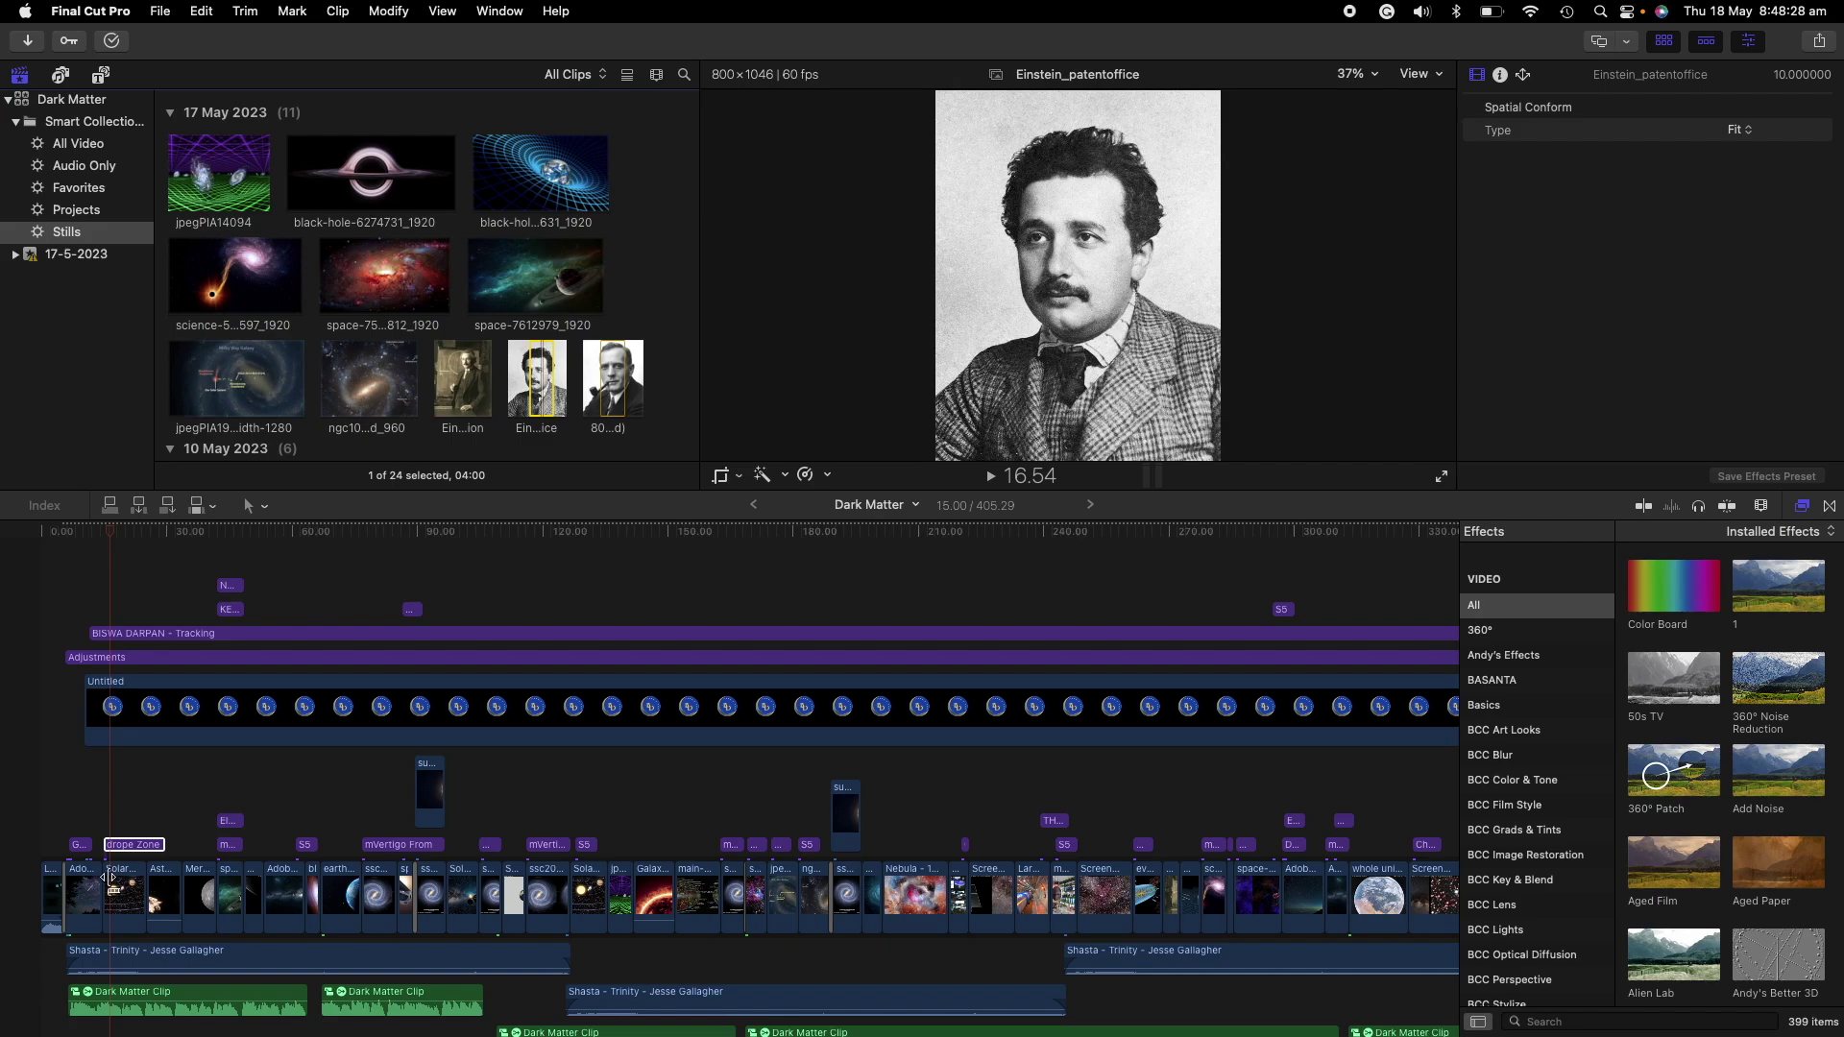
left_click(140, 849)
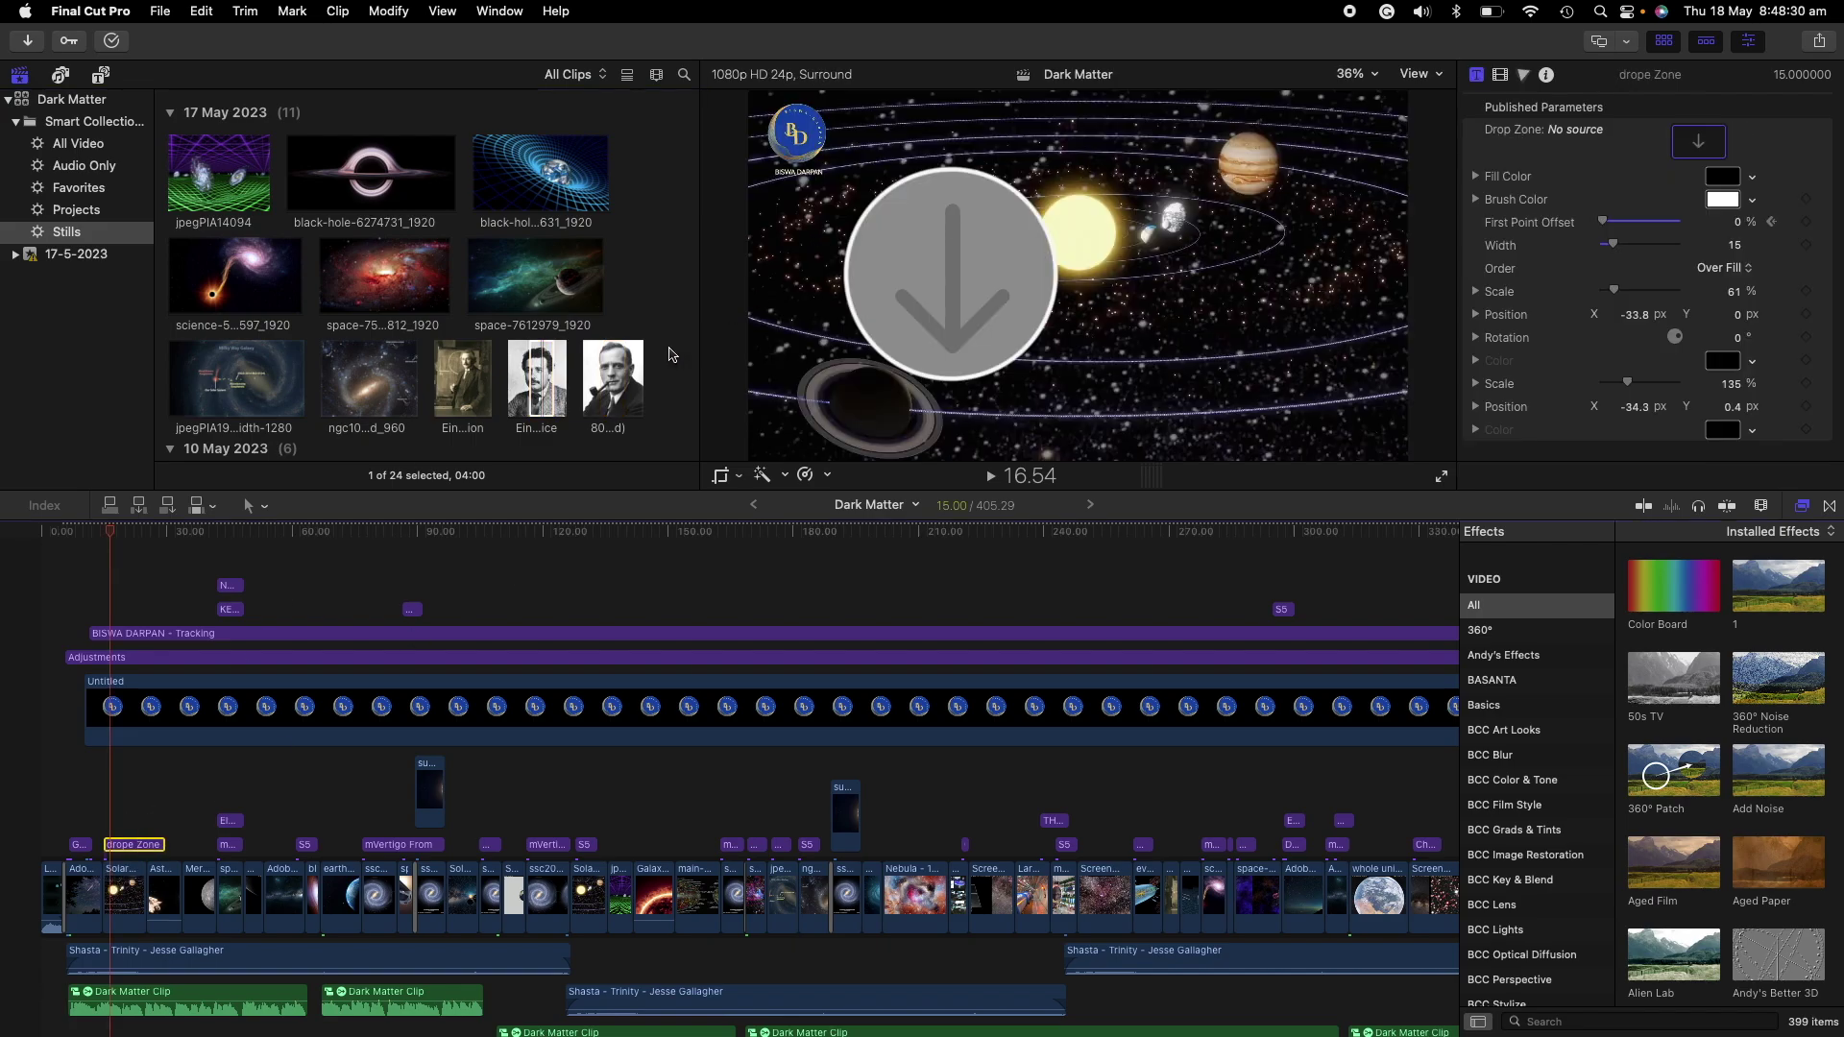
left_click(537, 379)
left_click_drag(537, 380, 1687, 144)
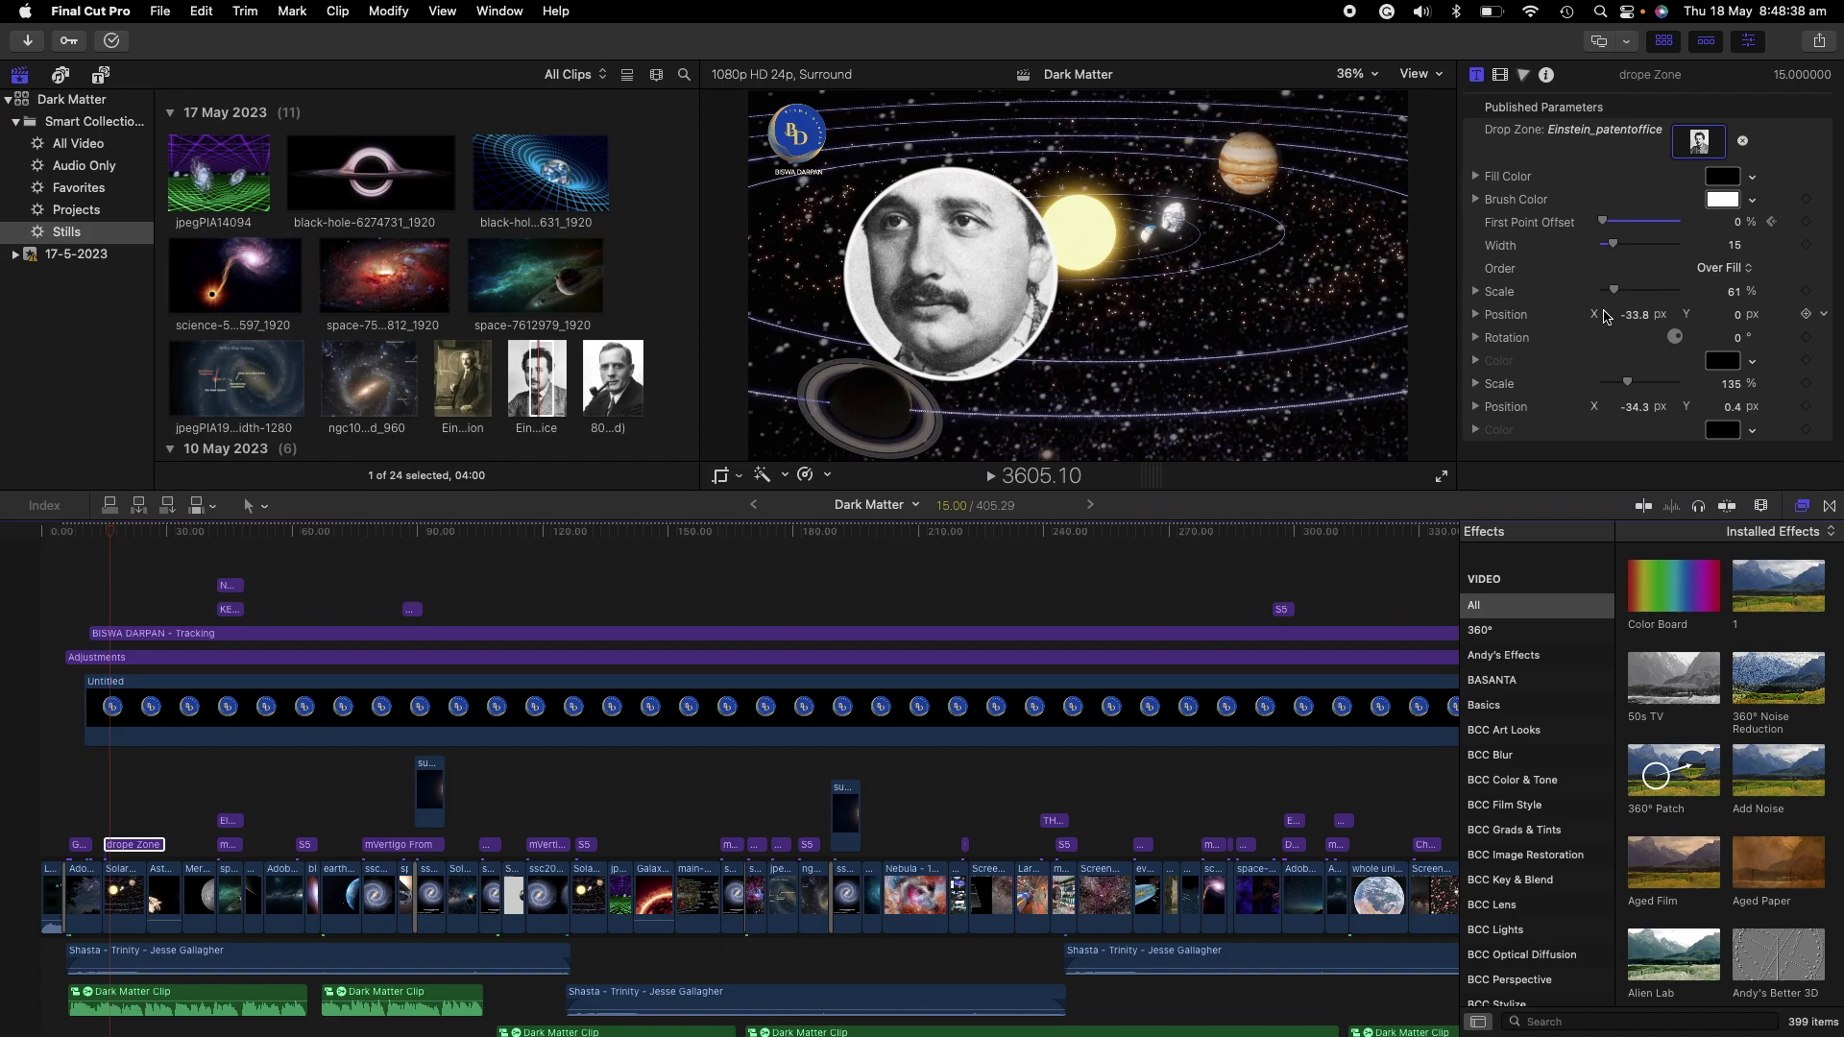
- Scale Einstein's image to 61% and position the circled portrait at -231.4, -159.3 px
left_click_drag(1635, 319, 1618, 298)
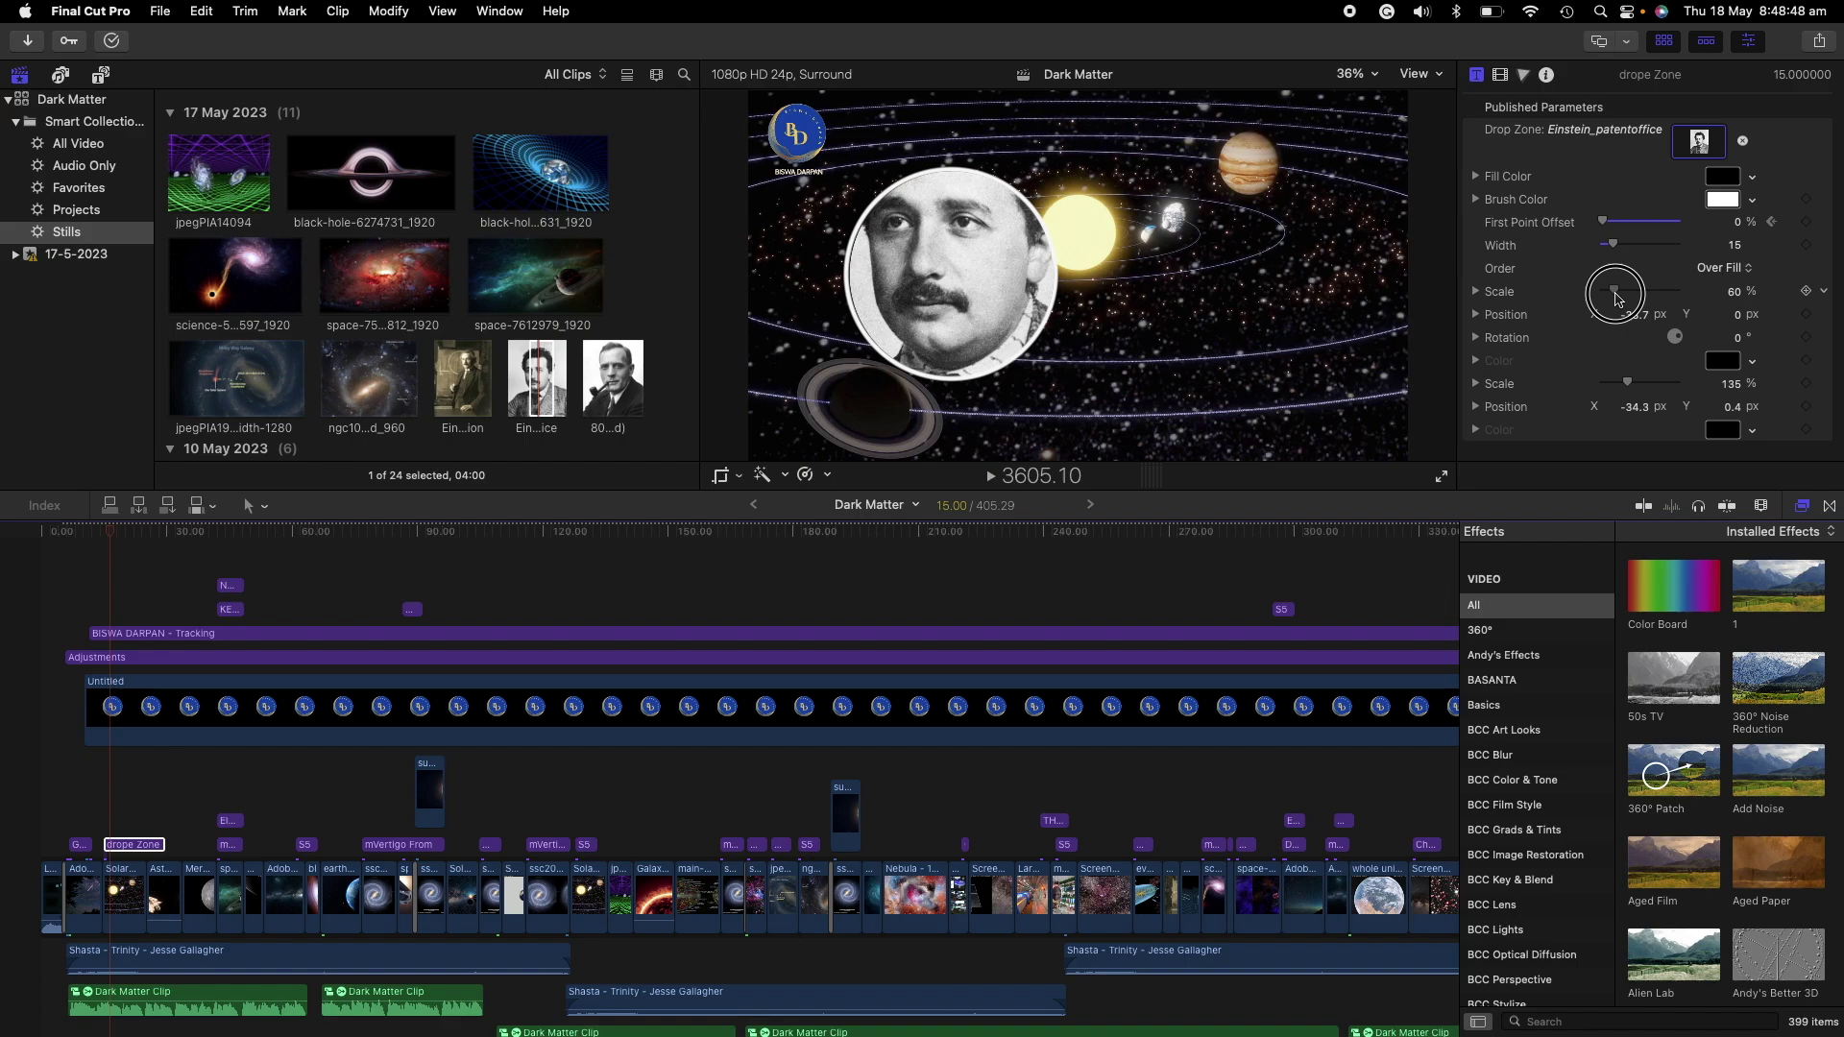
left_click_drag(1618, 298, 1617, 297)
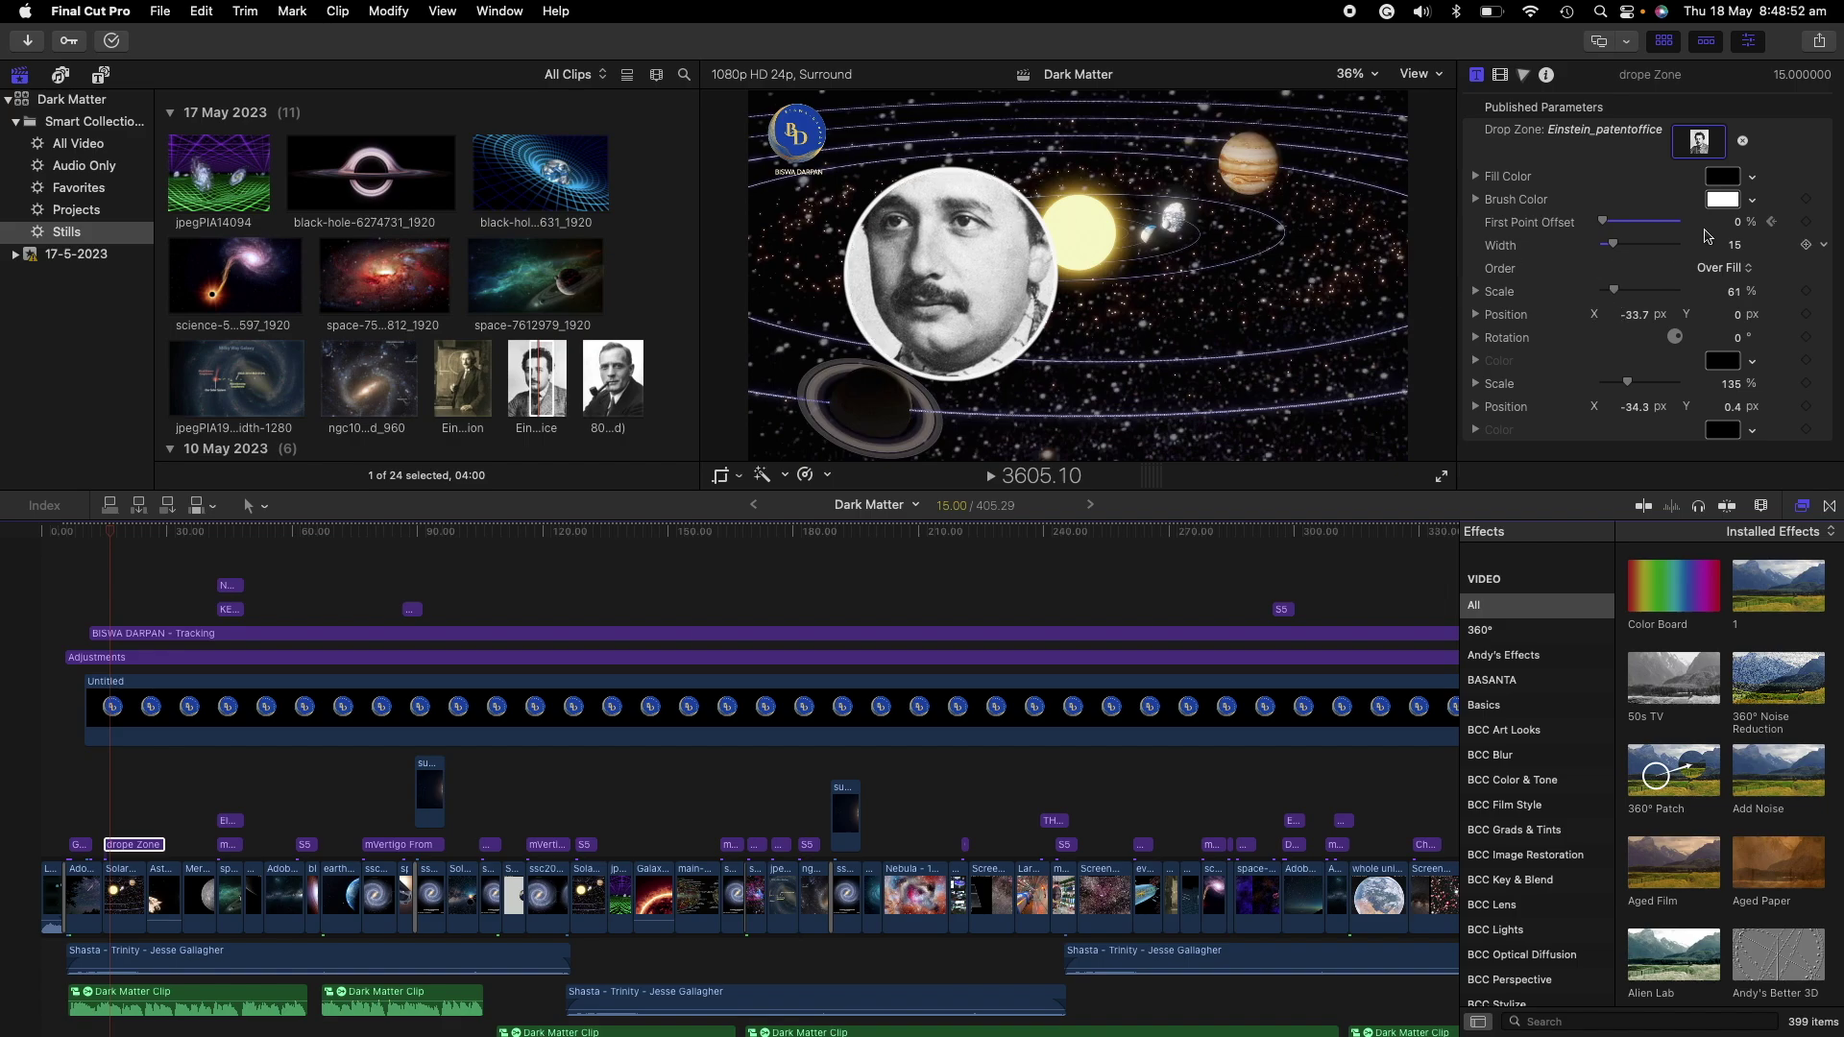
left_click(1500, 74)
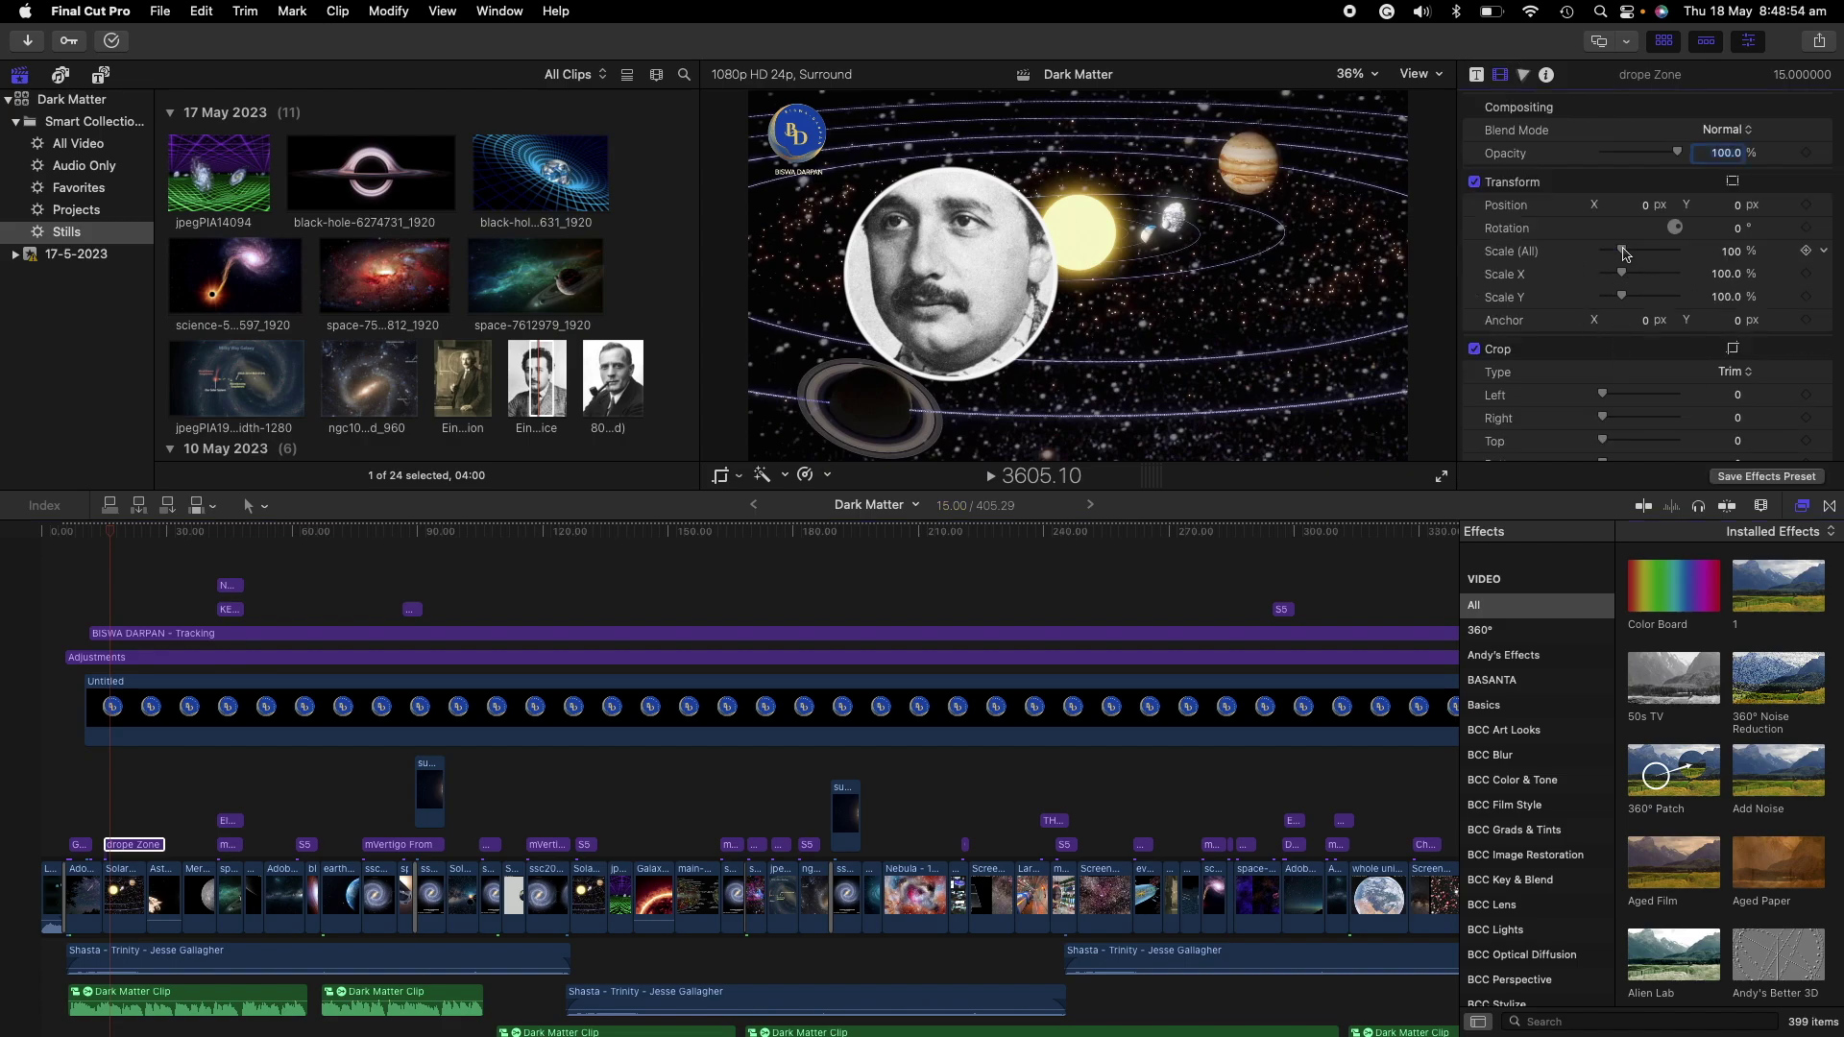
mouse_move(1644, 211)
left_mouse_down()
mouse_move(1678, 225)
mouse_move(1662, 228)
left_mouse_up()
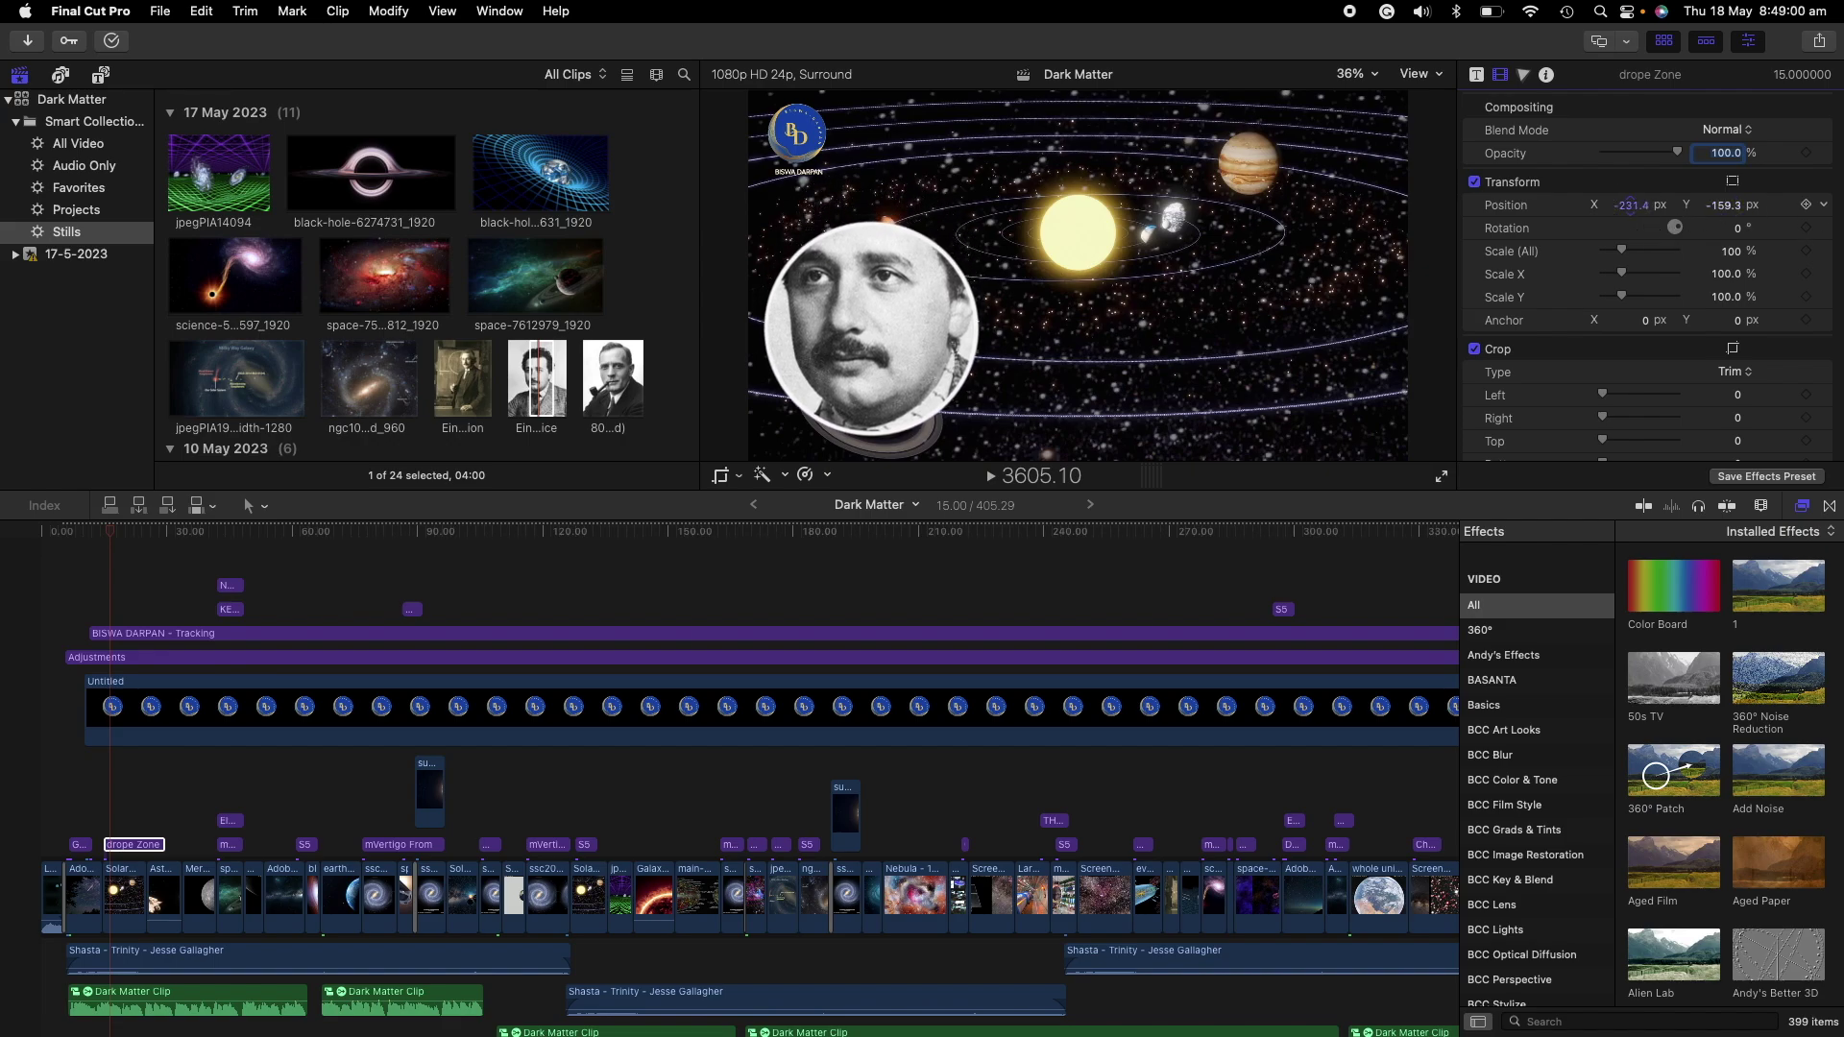
mouse_move(16, 44)
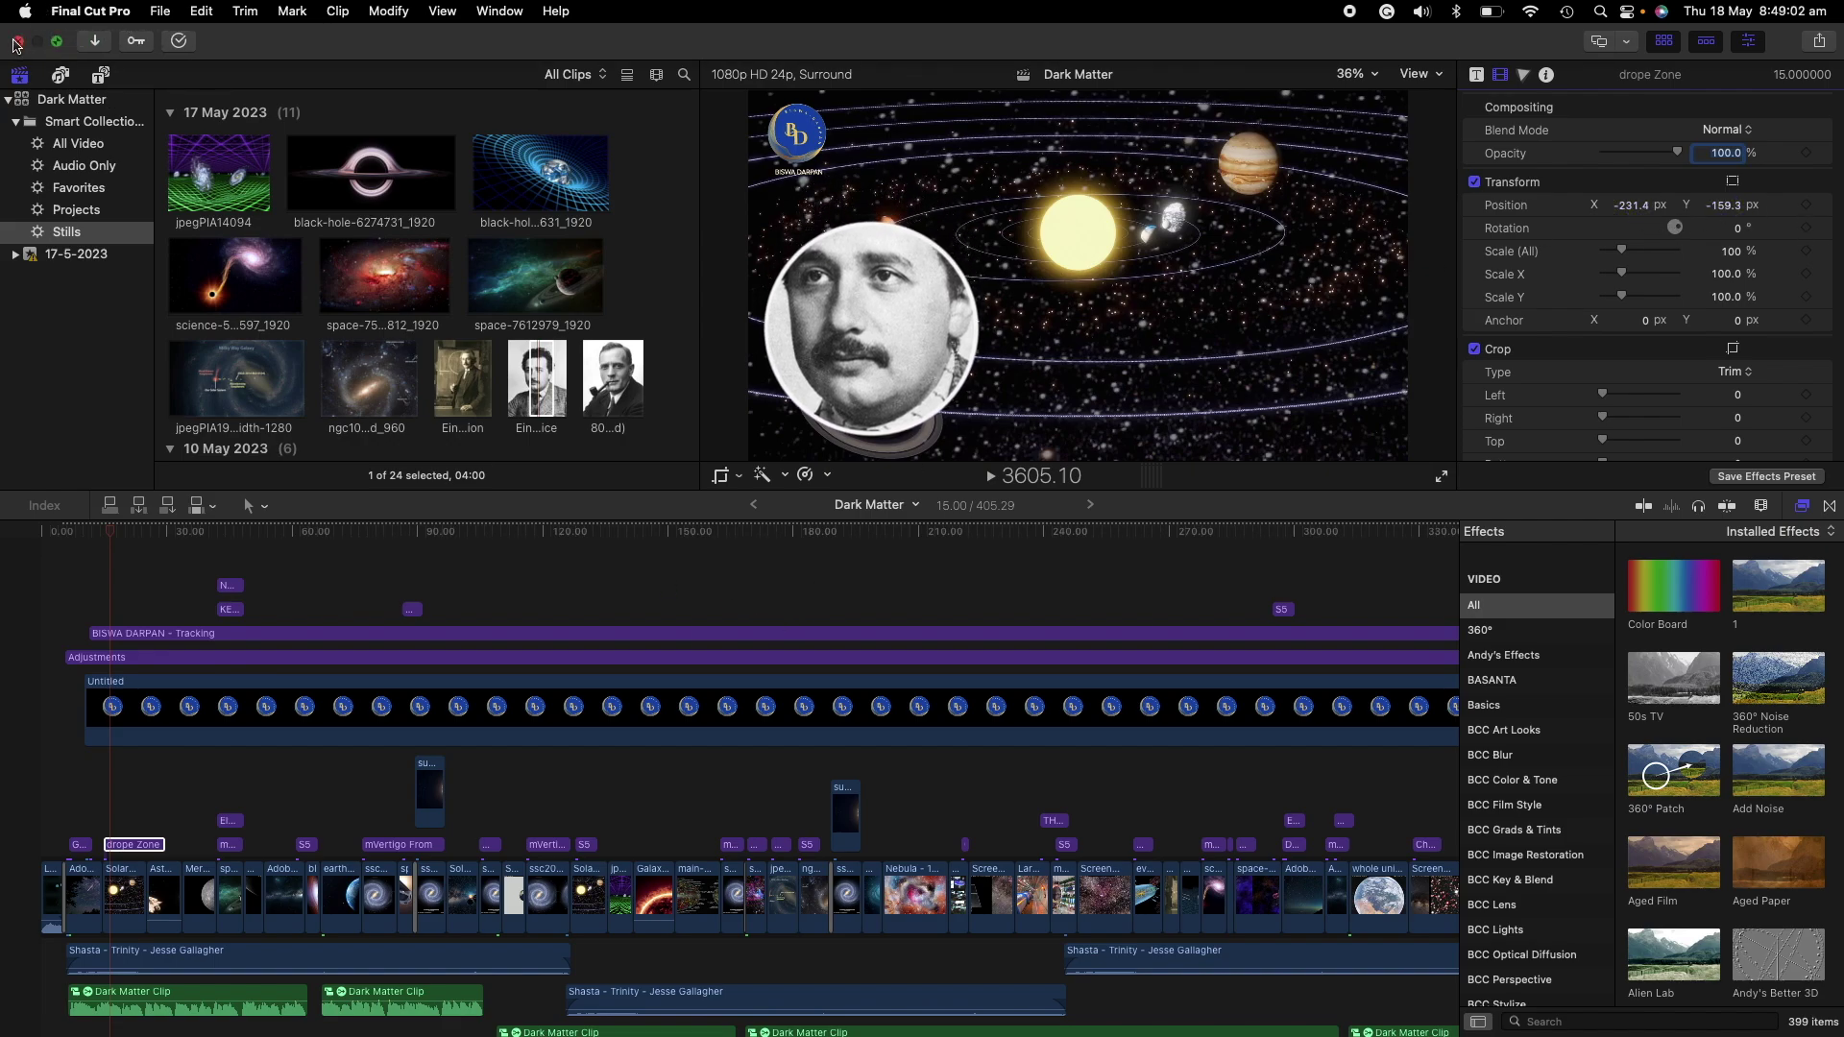